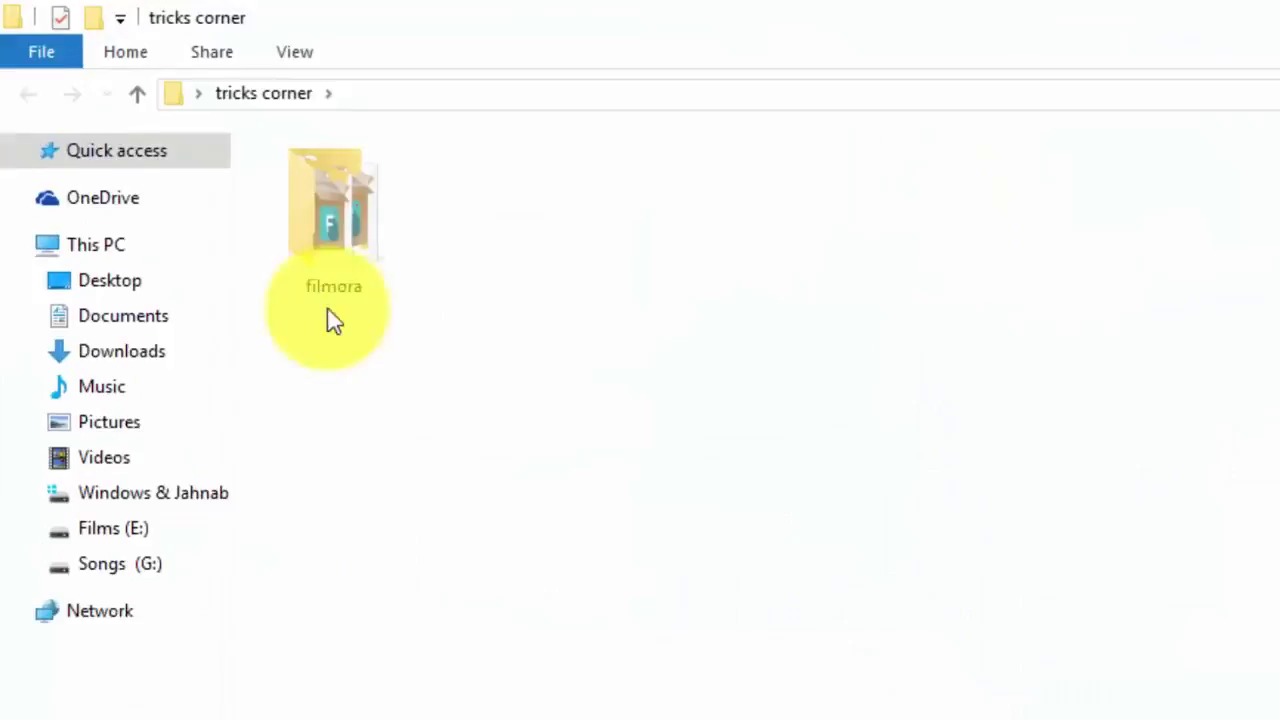
# - Open the filmora folder inside tricks corner and show its files as large icons
pyautogui.doubleClick(324, 248)
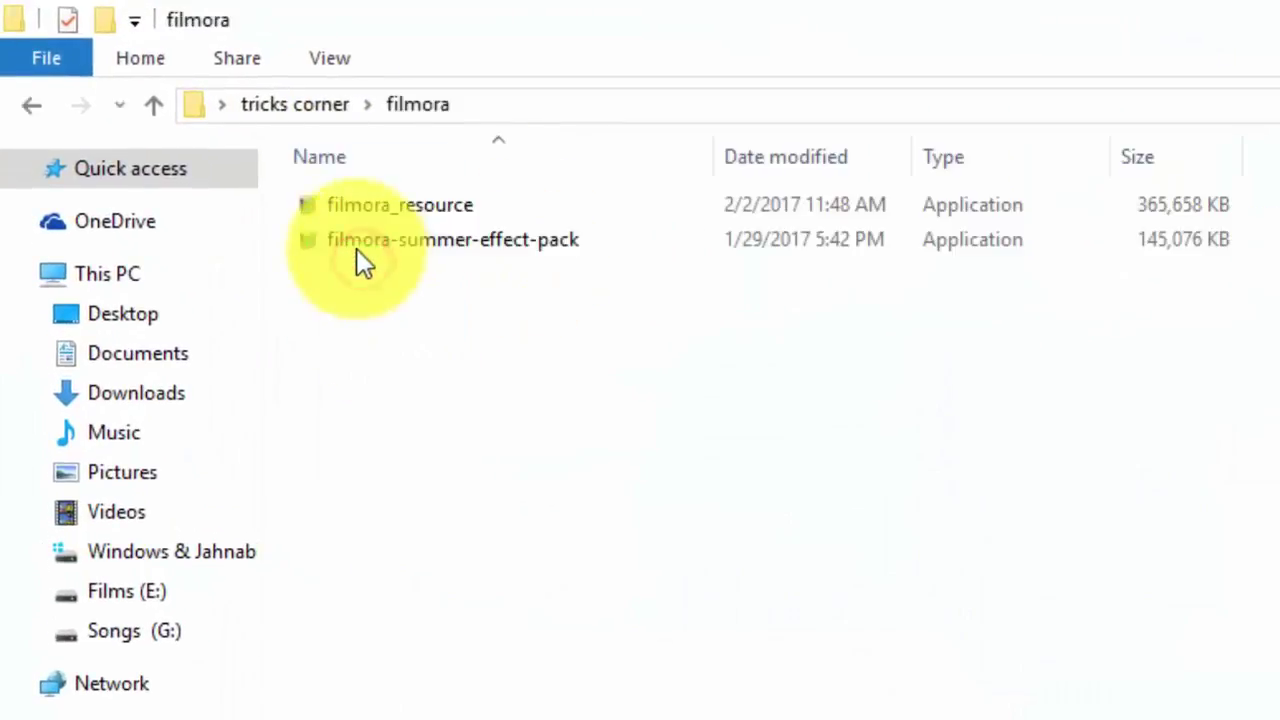
pyautogui.click(350, 55)
pyautogui.click(509, 102)
pyautogui.click(510, 107)
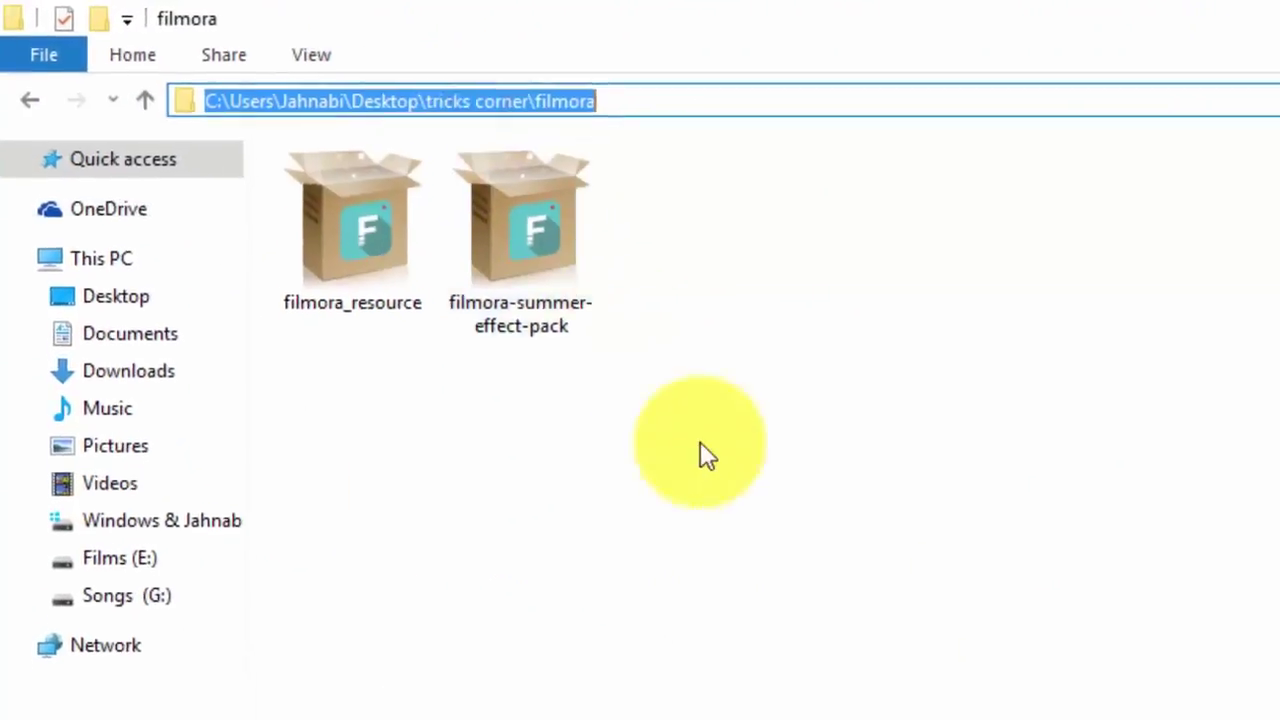
pyautogui.click(744, 475)
# - Check the properties of the filmora_resource and filmora-summer-effect-pack installers
pyautogui.click(369, 314)
pyautogui.click(330, 168)
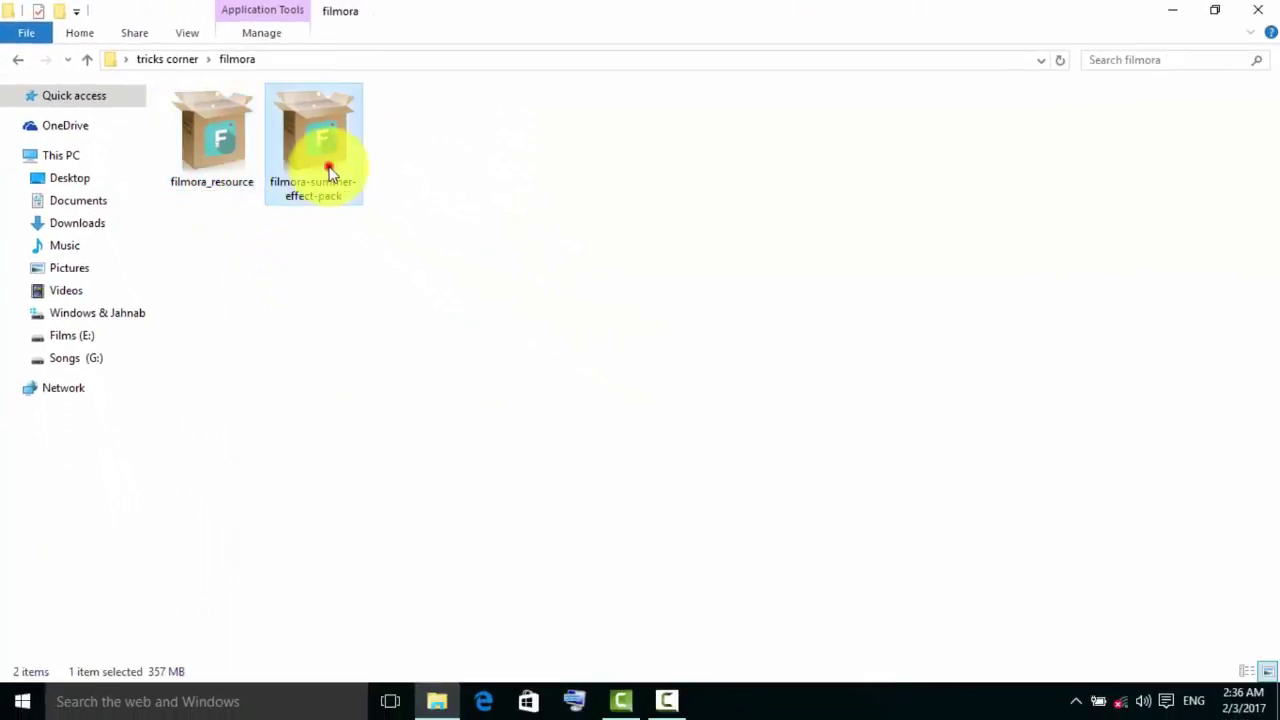
pyautogui.click(188, 161)
pyautogui.rightClick(188, 161)
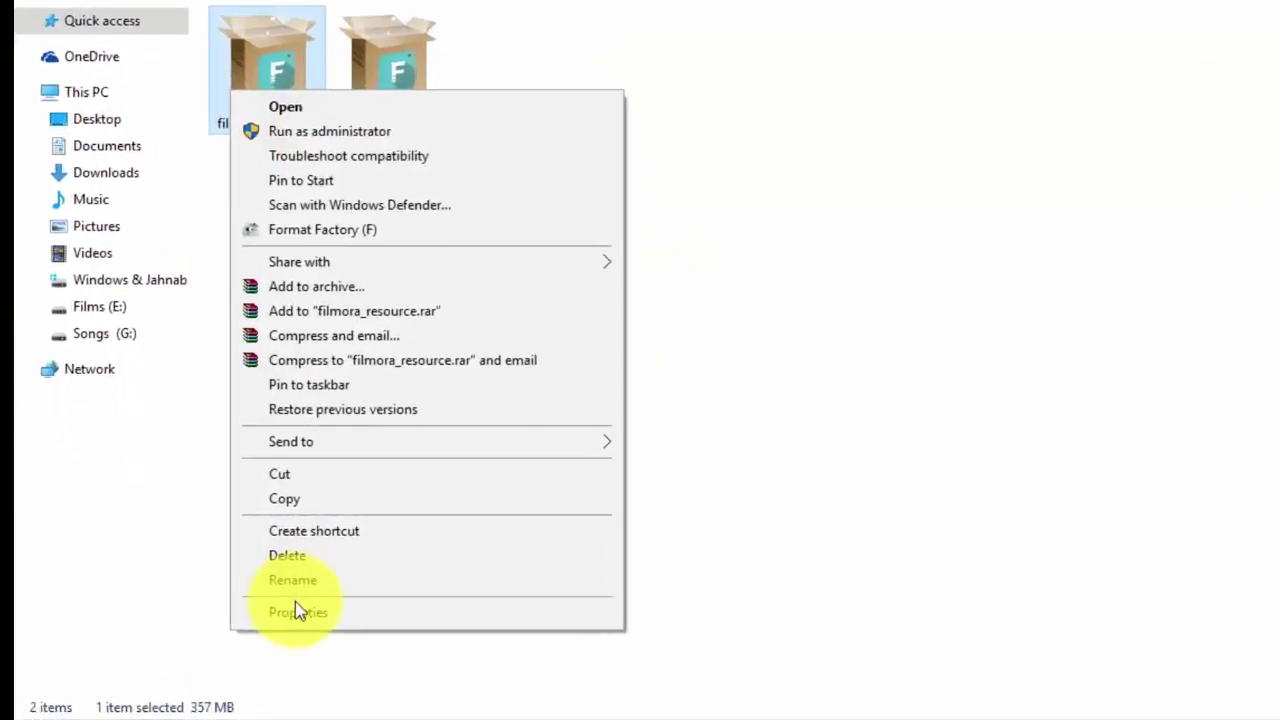
pyautogui.click(240, 592)
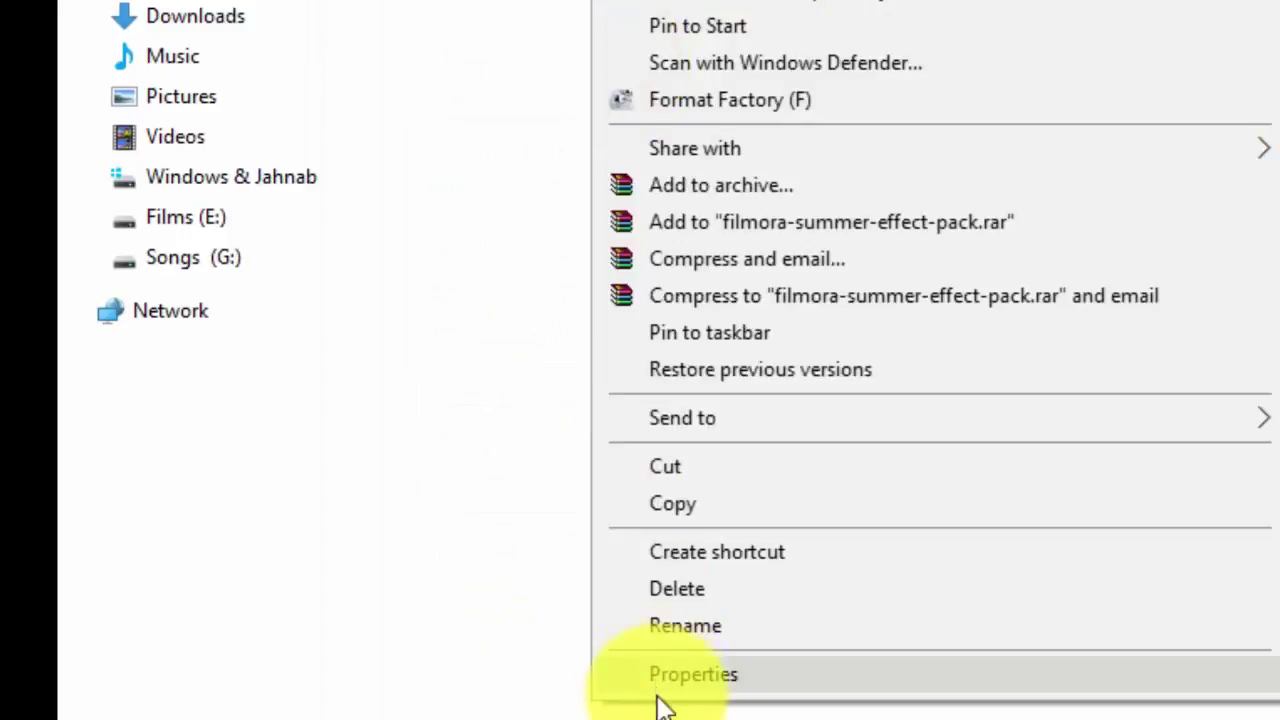
pyautogui.click(652, 664)
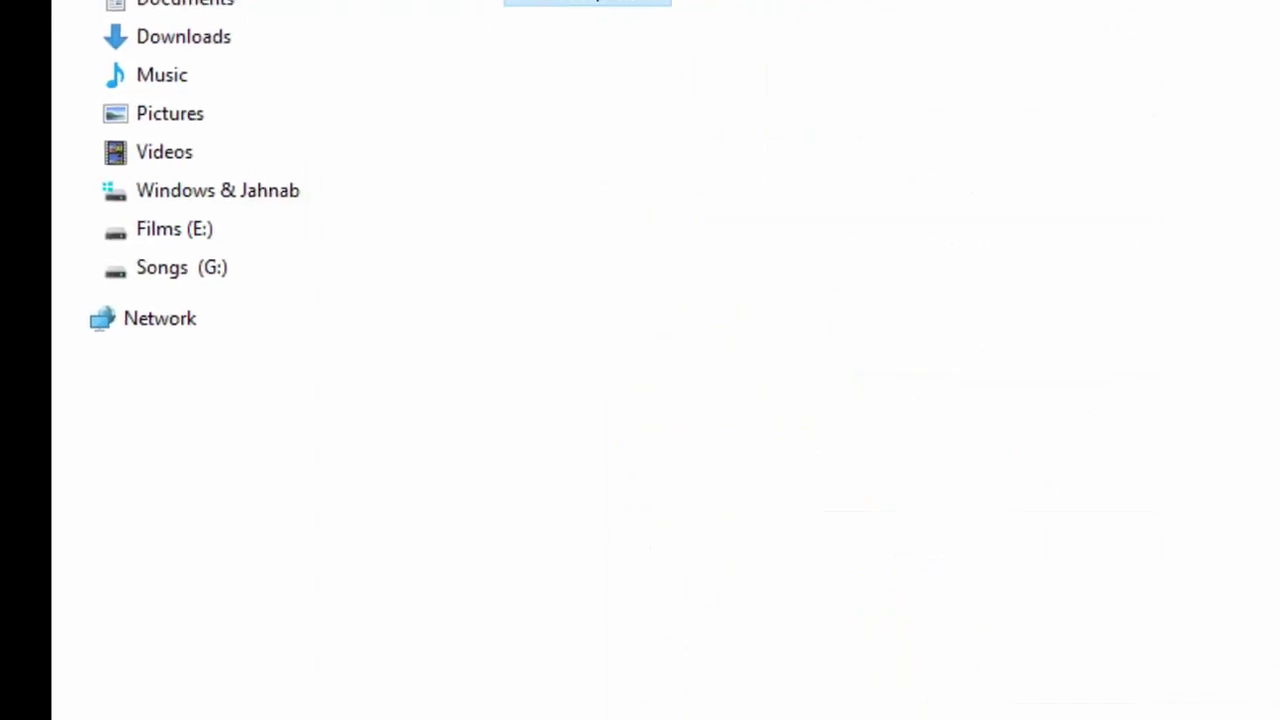
# - Run the filmora_resource installer, complete its setup wizard and dismiss the closing message
pyautogui.doubleClick(323, 14)
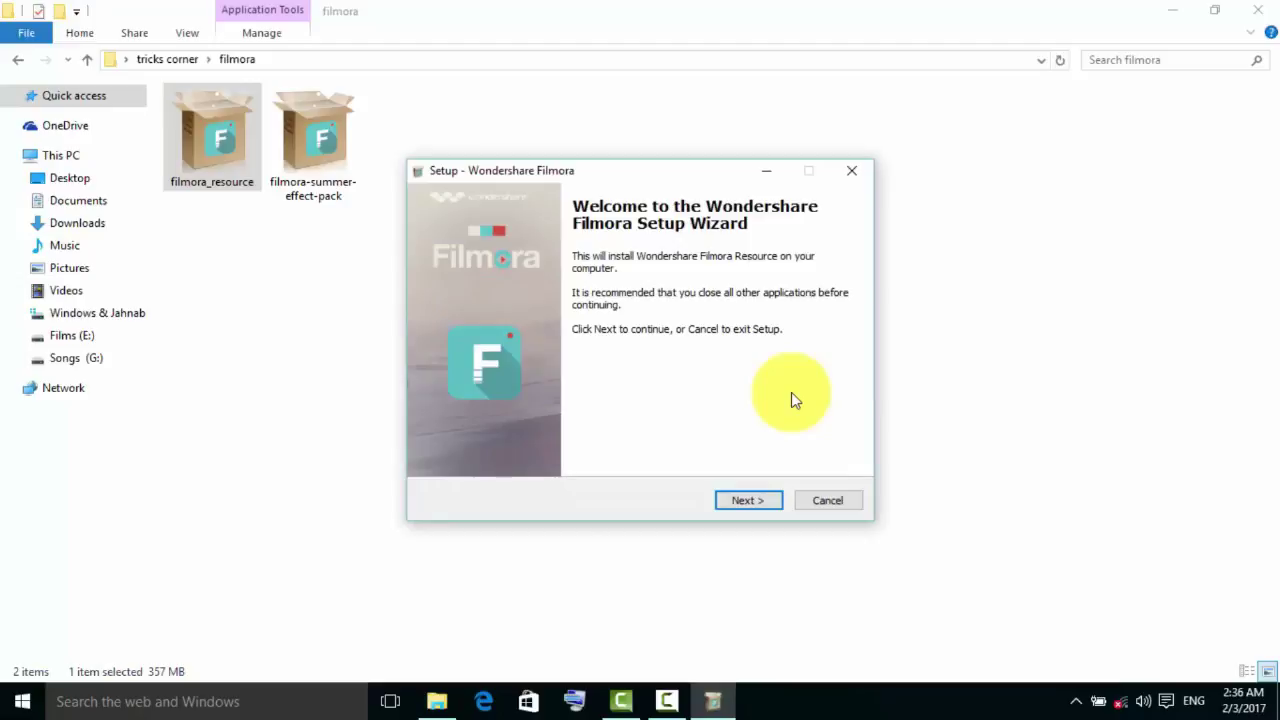
pyautogui.click(763, 504)
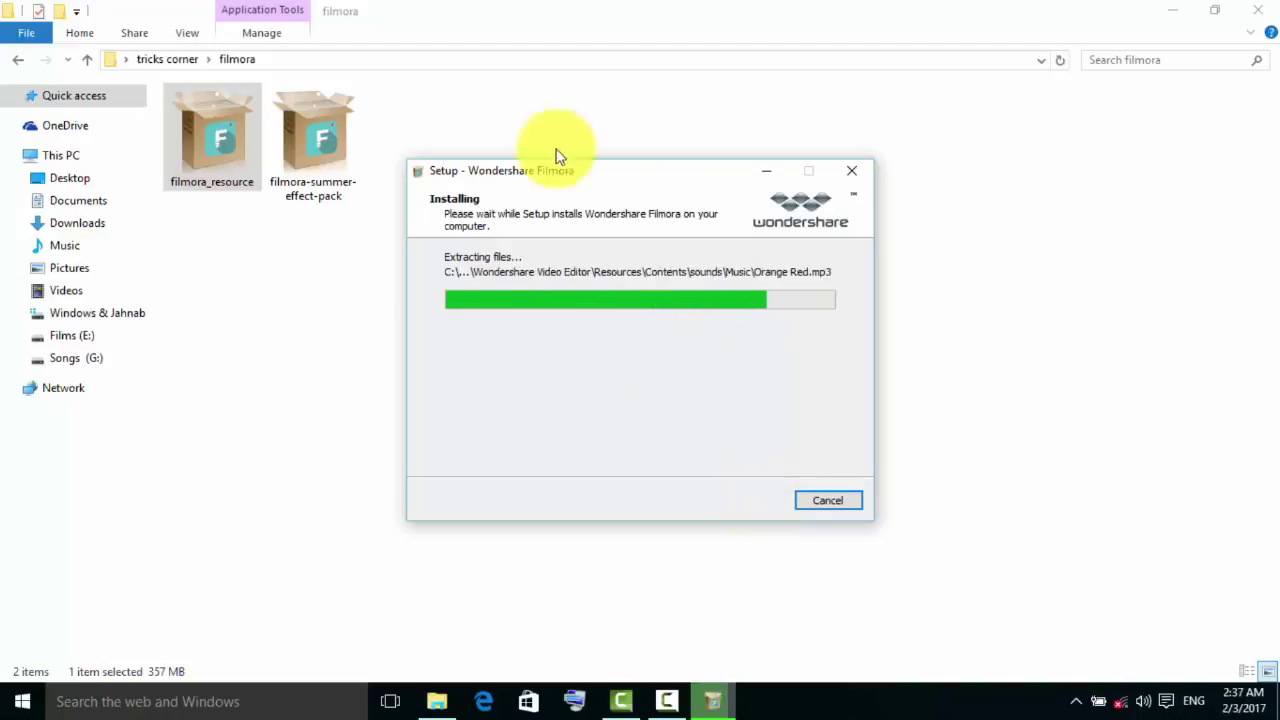
pyautogui.moveTo(558, 157); pyautogui.dragTo(594, 145)
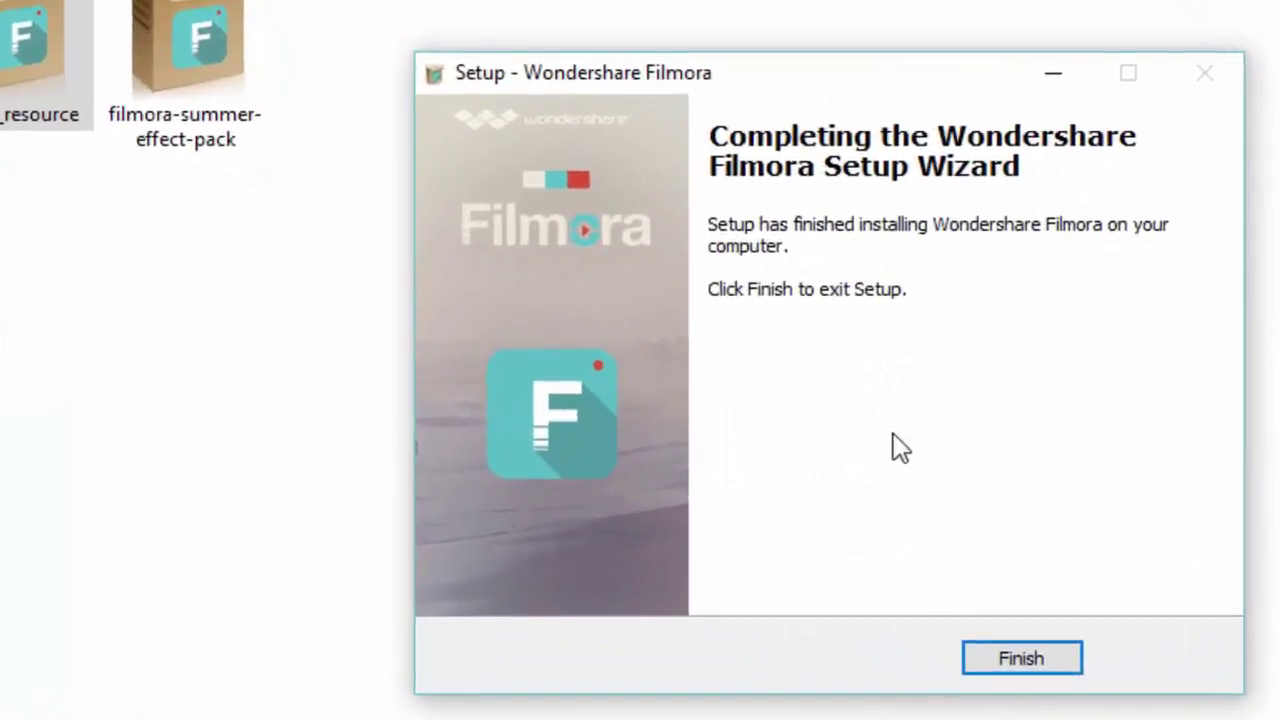
pyautogui.click(995, 664)
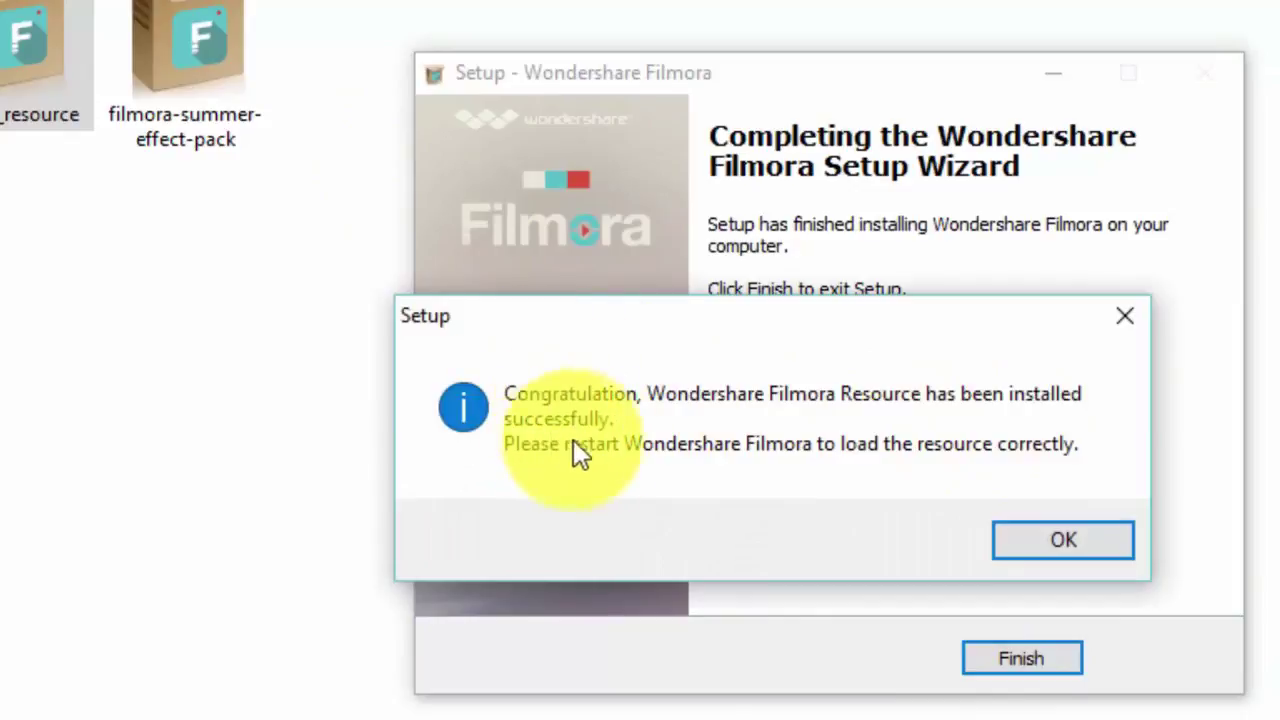
pyautogui.click(1050, 543)
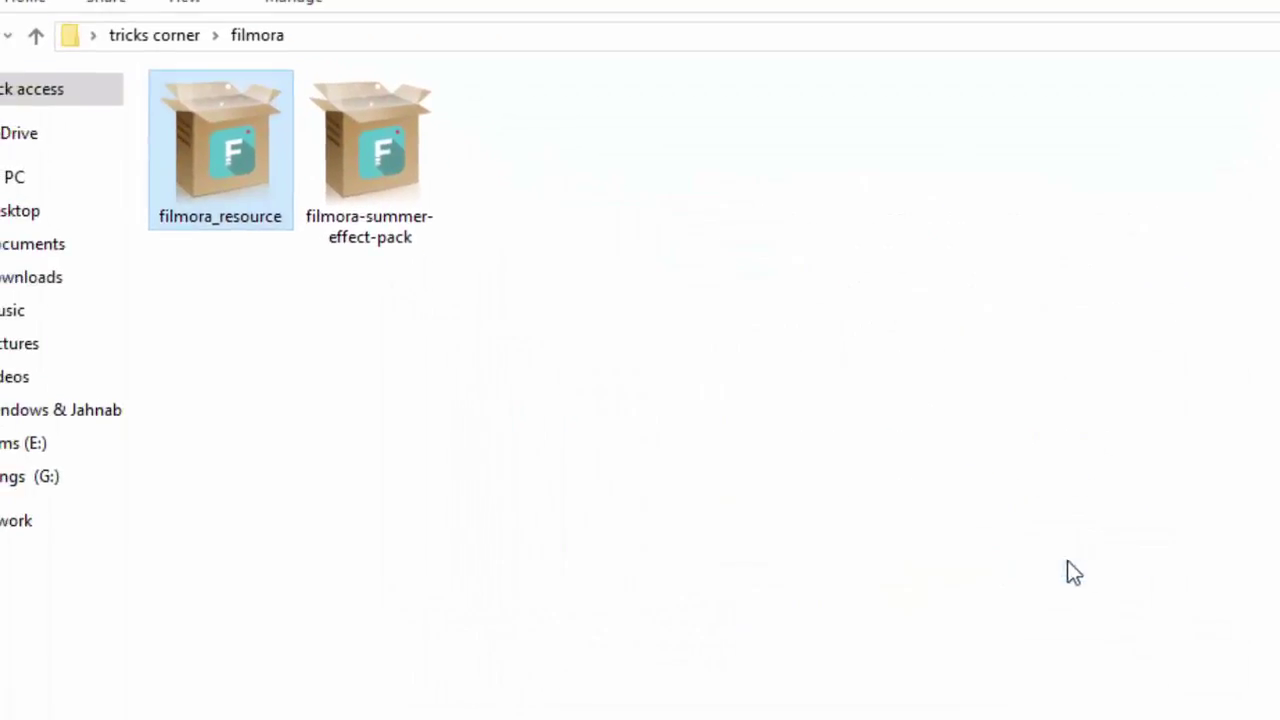
# - Install the Summer Effect Pack from filmora-summer-effect-pack and launch Filmora from the finished setup wizard
pyautogui.doubleClick(408, 150)
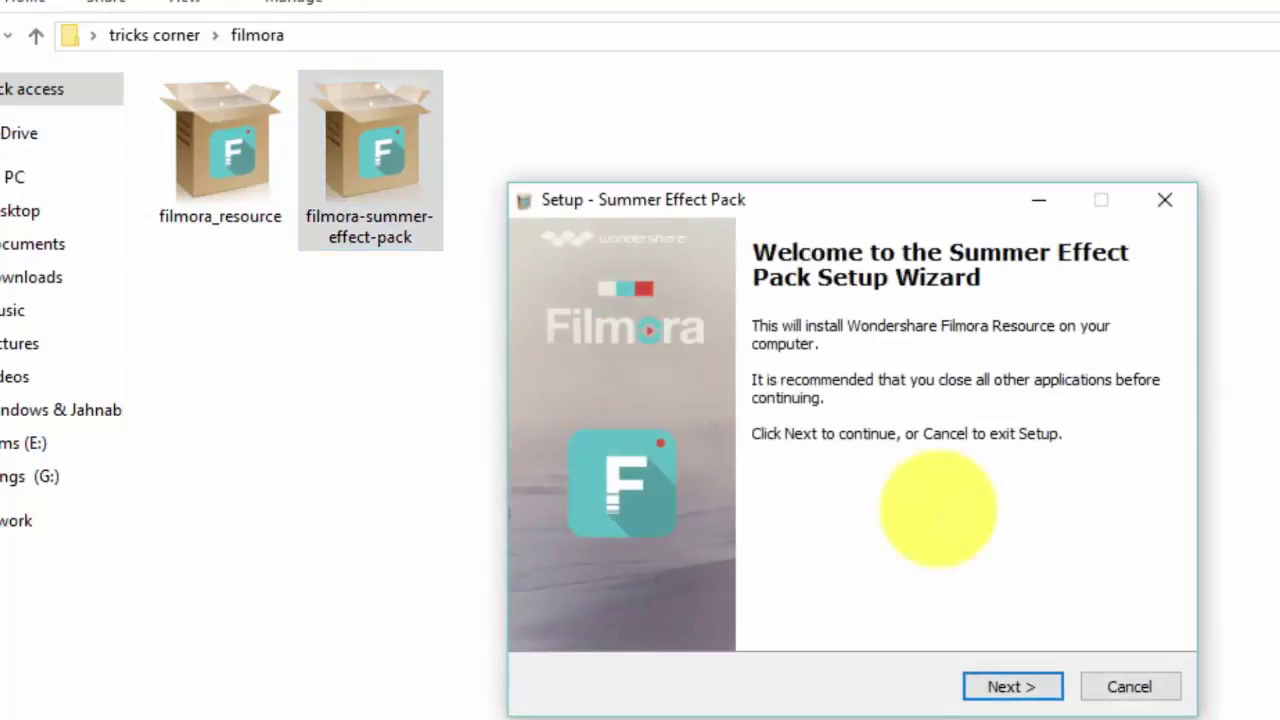
pyautogui.click(1025, 685)
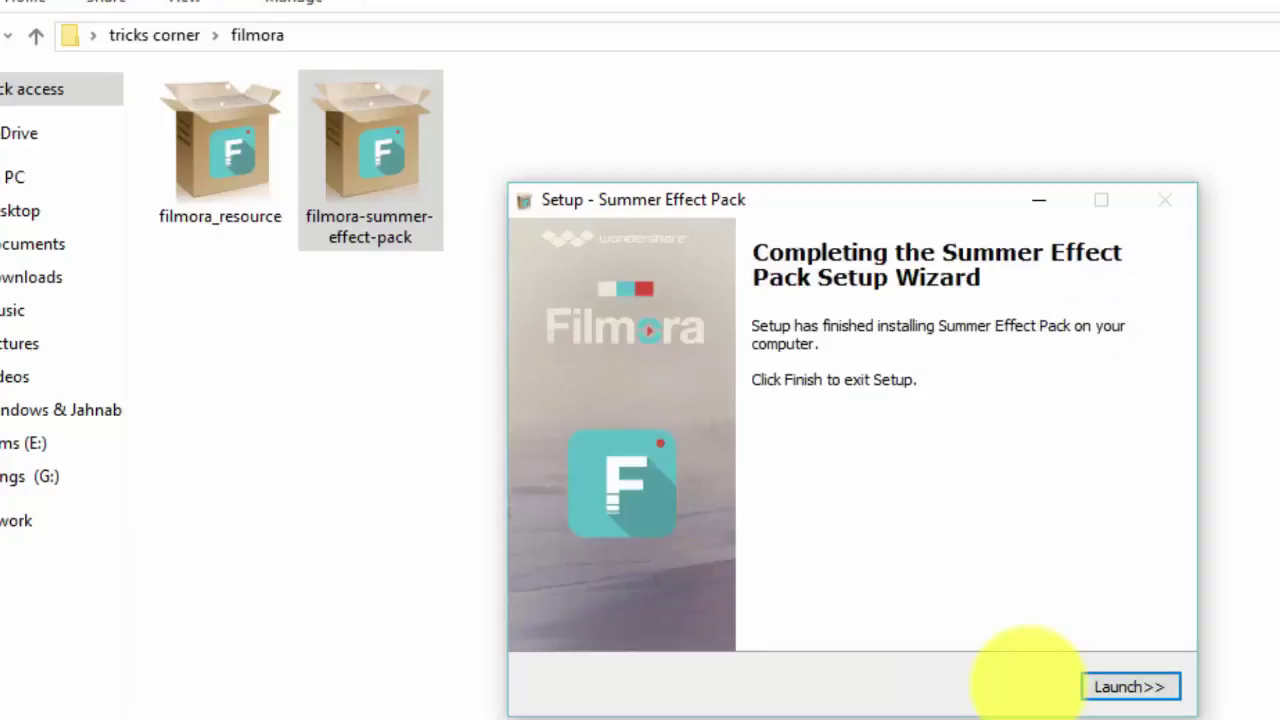
pyautogui.click(1130, 687)
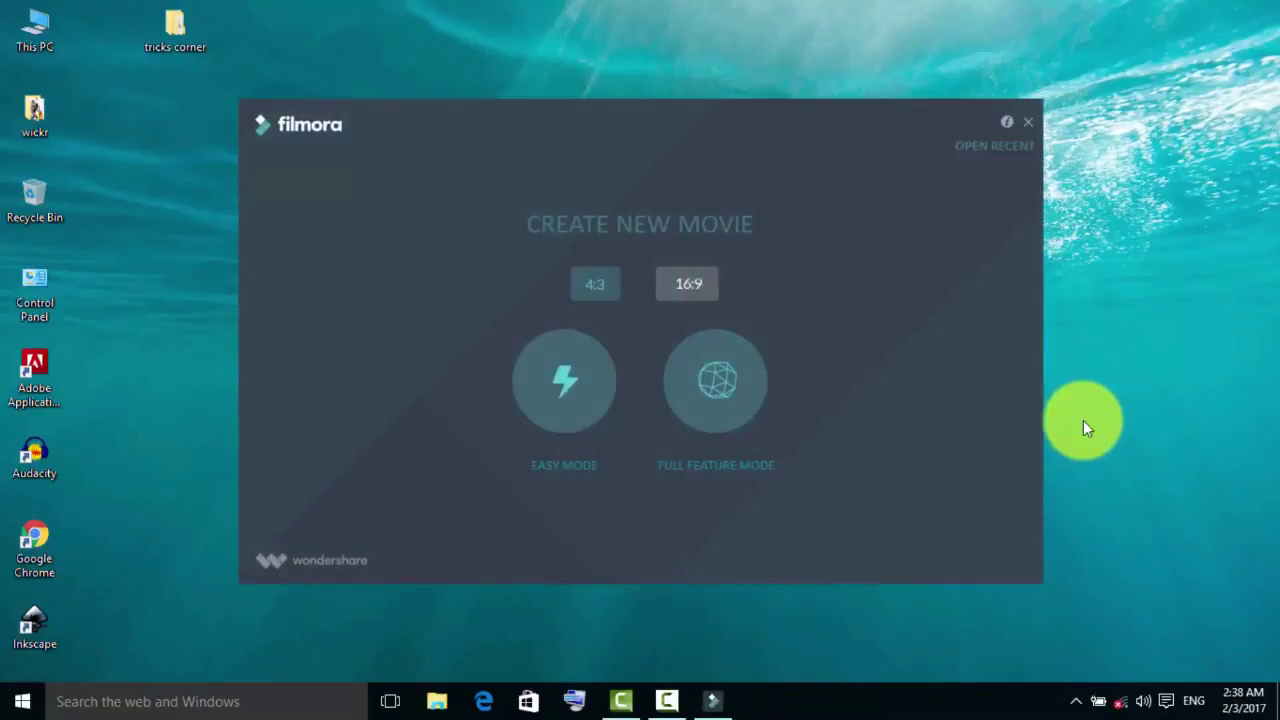
# - Create a new 16:9 movie in Full Feature Mode
pyautogui.click(683, 271)
pyautogui.click(714, 392)
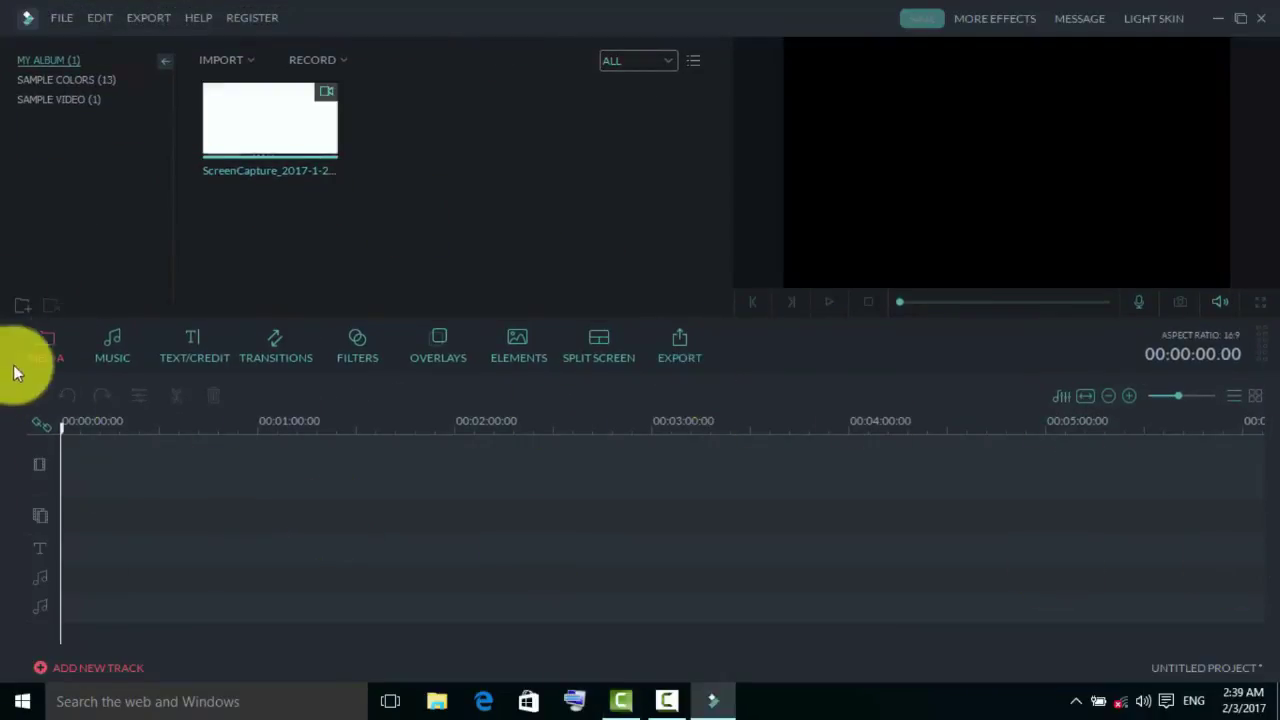
# - Add the Morning ace music track to the timeline and play back its opening seconds
pyautogui.click(114, 344)
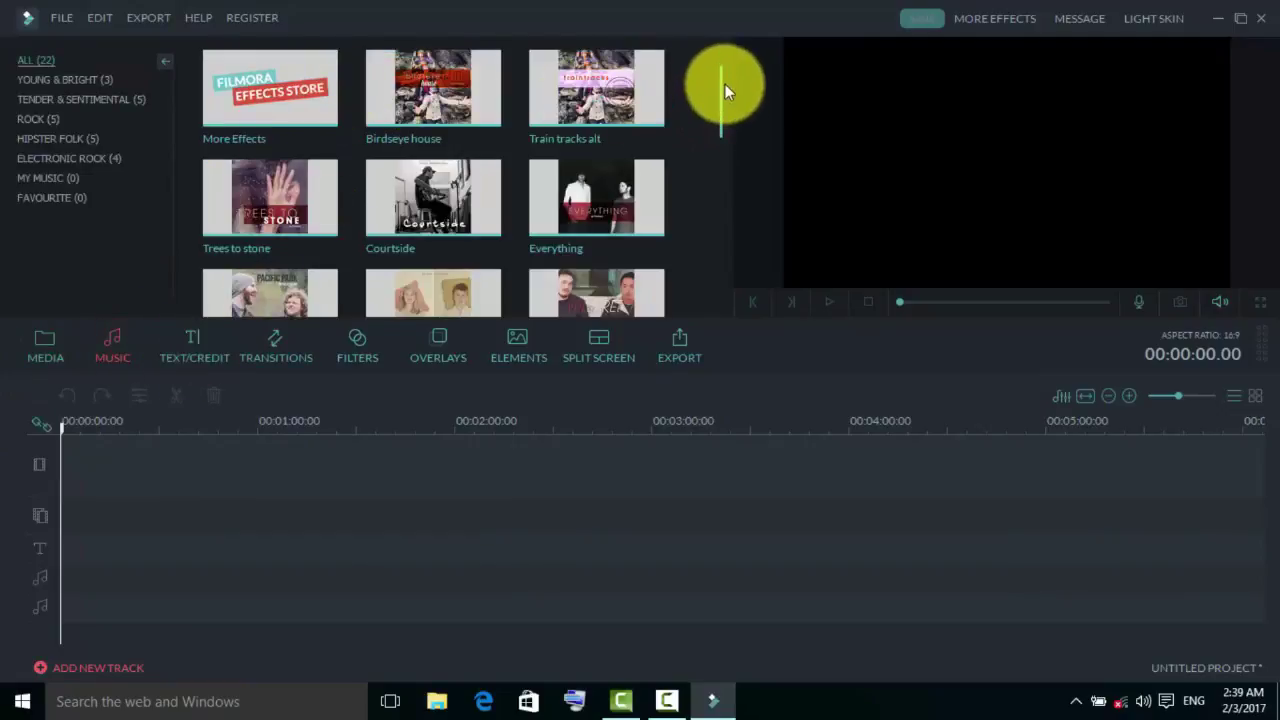
pyautogui.scroll(-1, 725, 84)
pyautogui.scroll(-1, 723, 115)
pyautogui.moveTo(721, 147); pyautogui.dragTo(720, 259)
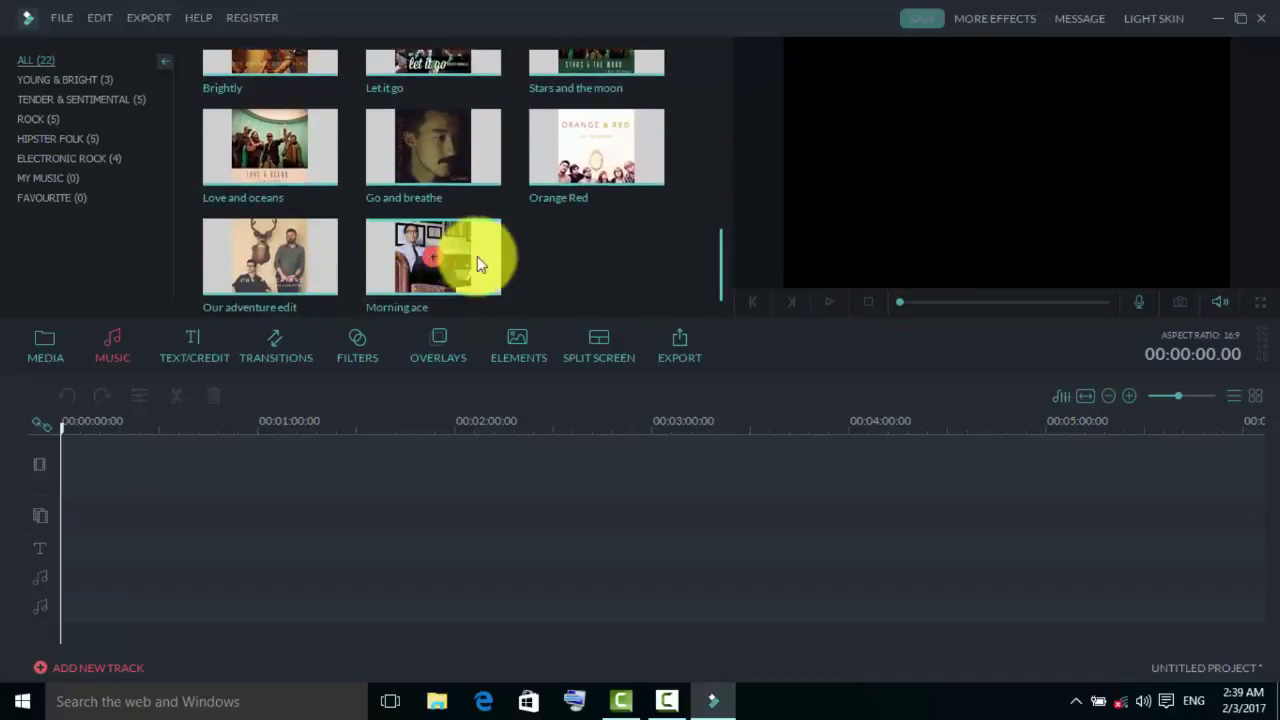
pyautogui.click(434, 252)
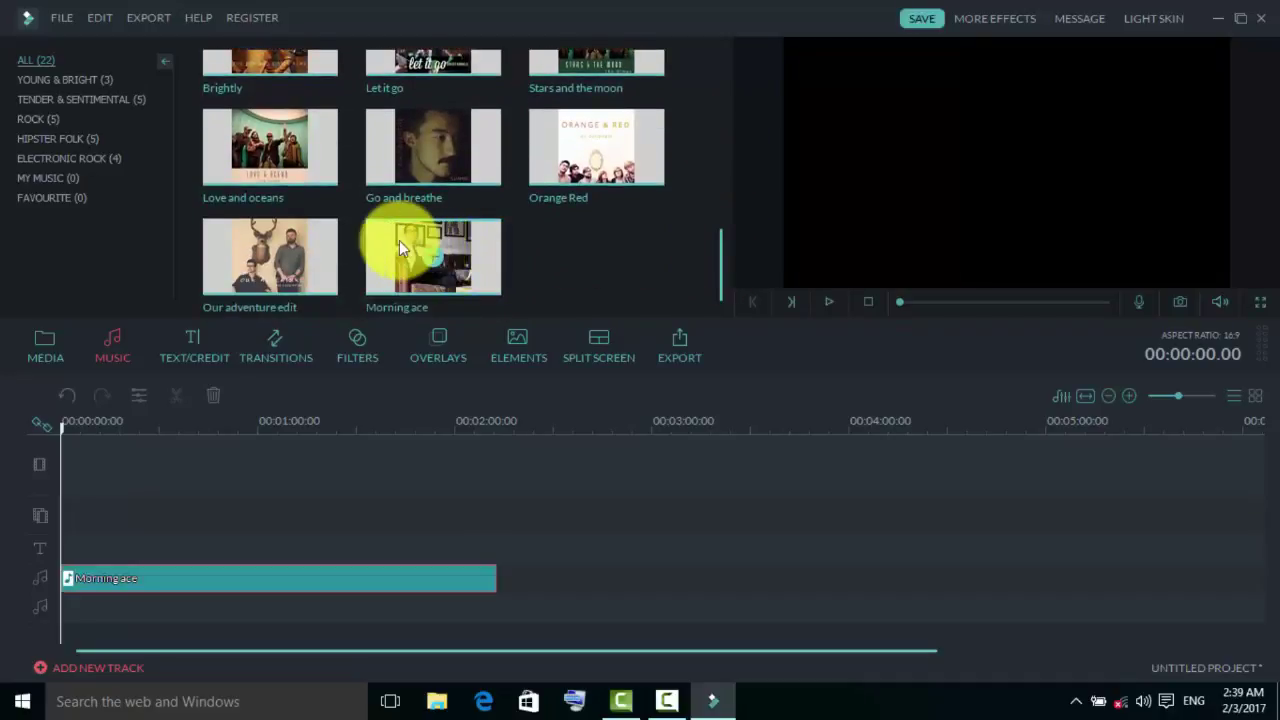
pyautogui.click(828, 300)
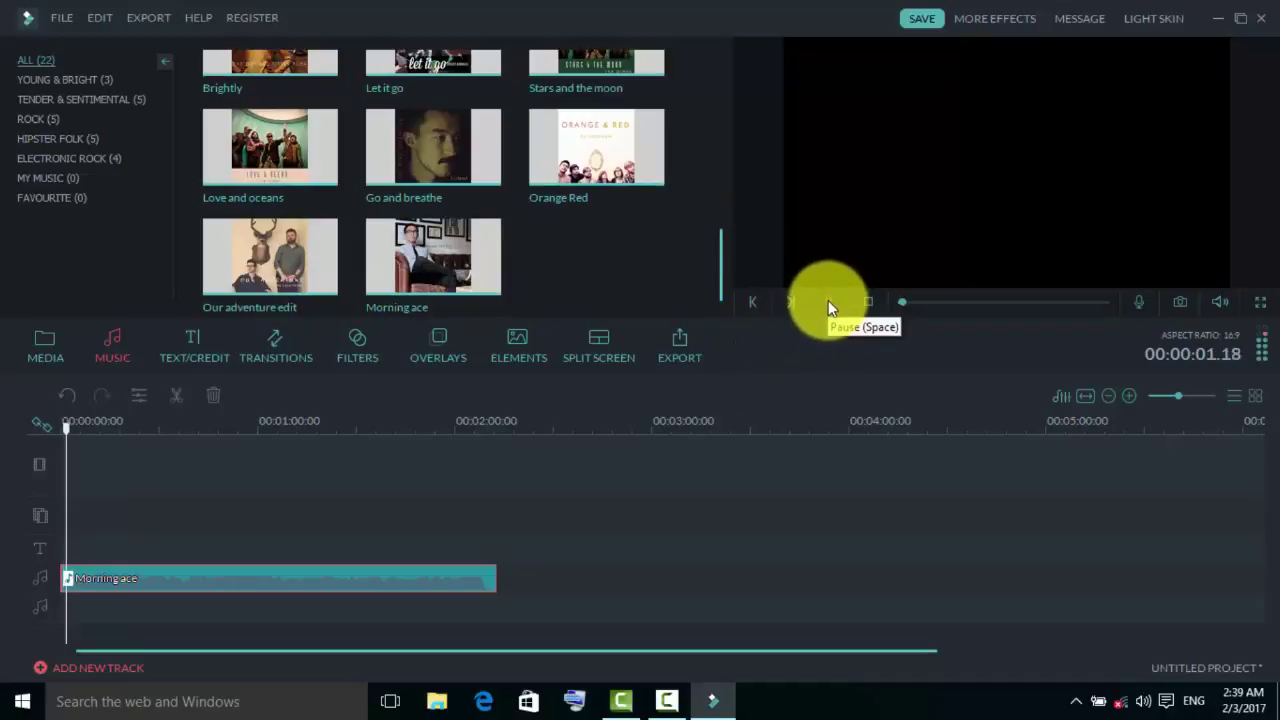
pyautogui.click(828, 300)
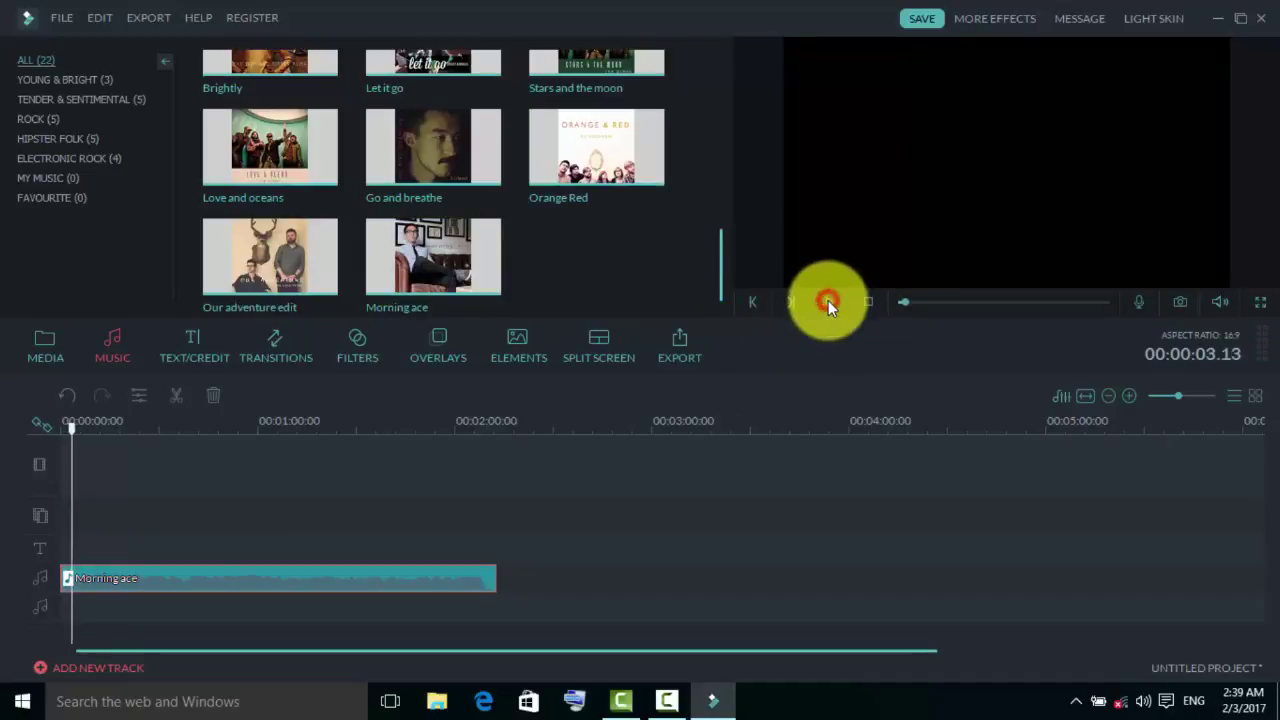
# - Examine the full set of text and credit presets and preview the Loving Story title
pyautogui.click(190, 350)
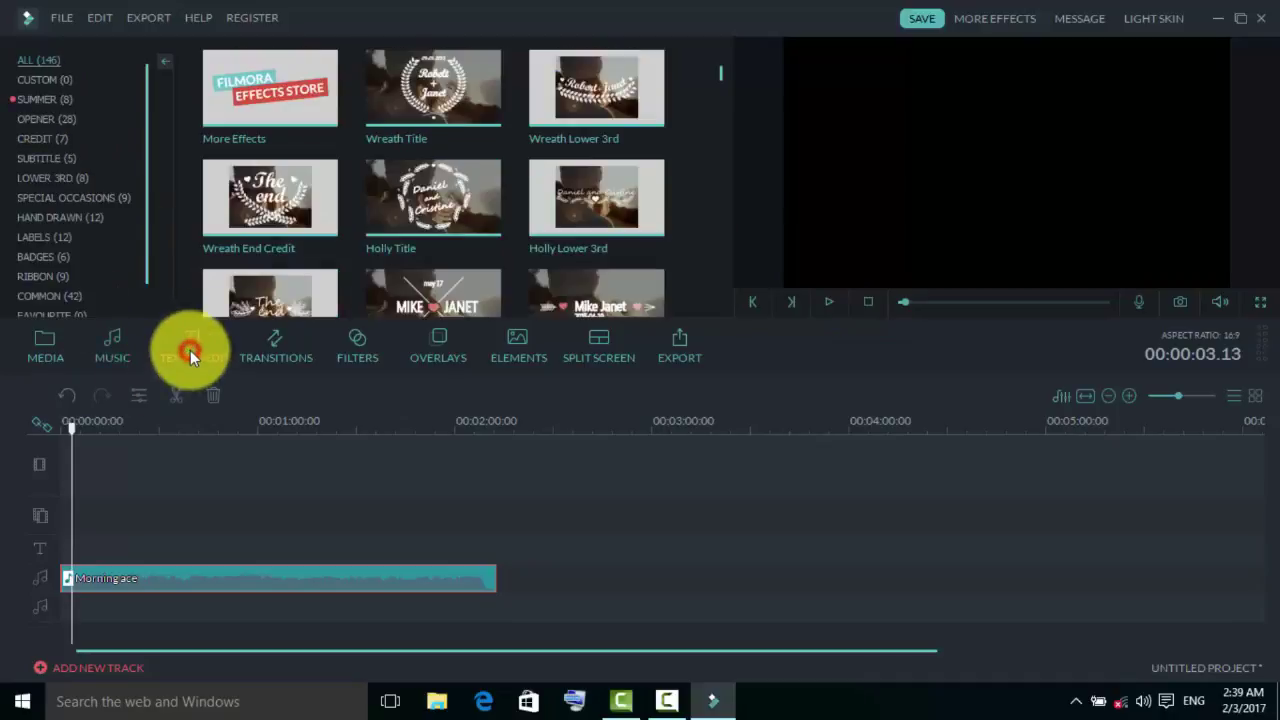
pyautogui.scroll(-6, 718, 75)
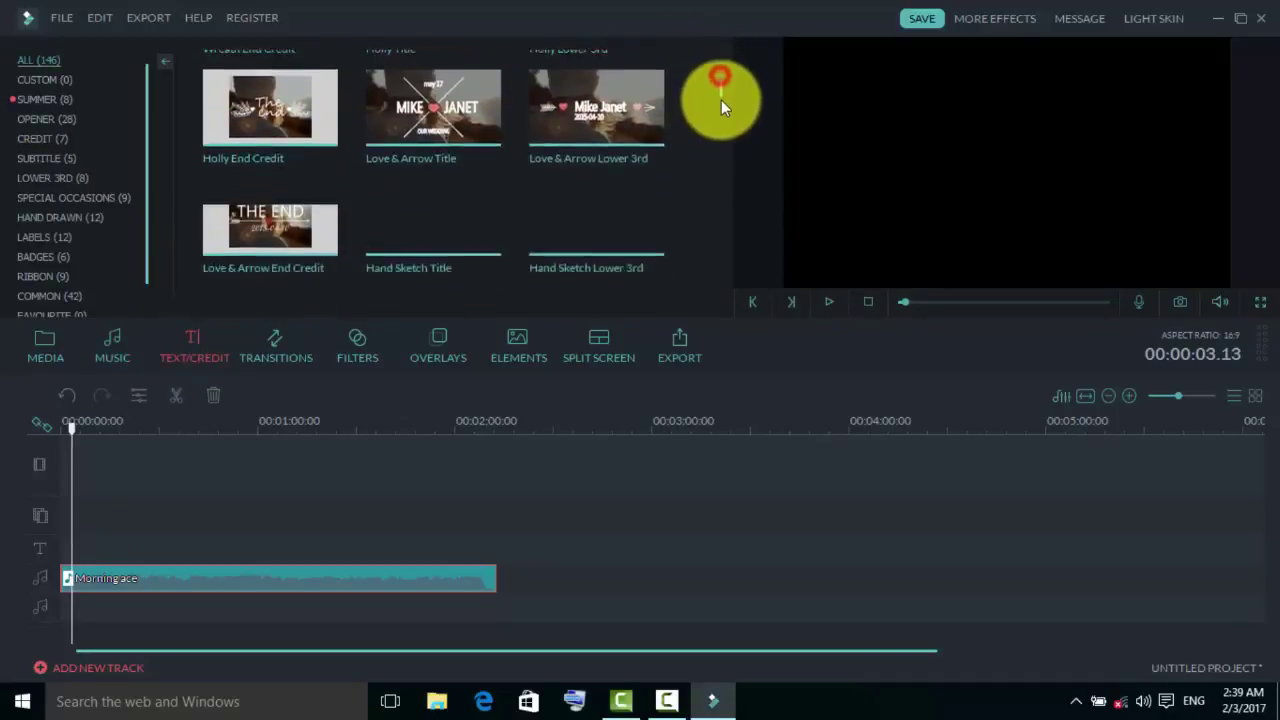
pyautogui.scroll(-6, 721, 100)
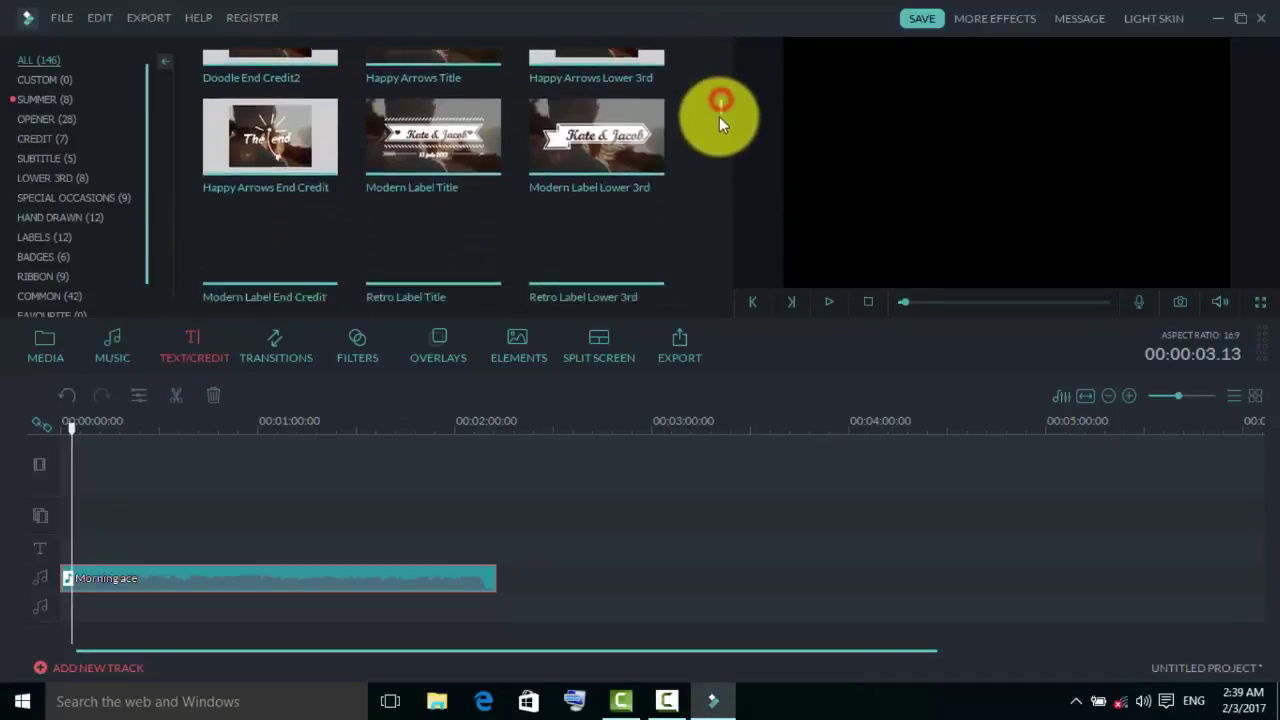
pyautogui.scroll(-6, 718, 130)
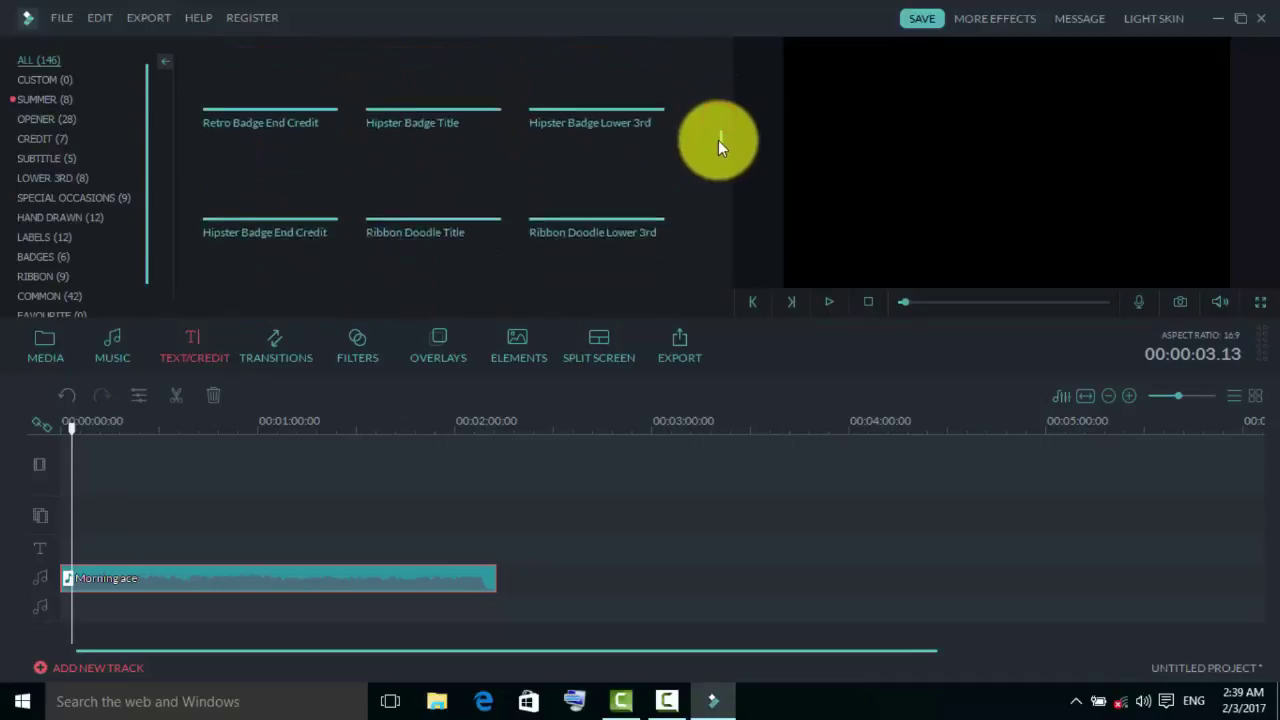
pyautogui.scroll(-6, 718, 140)
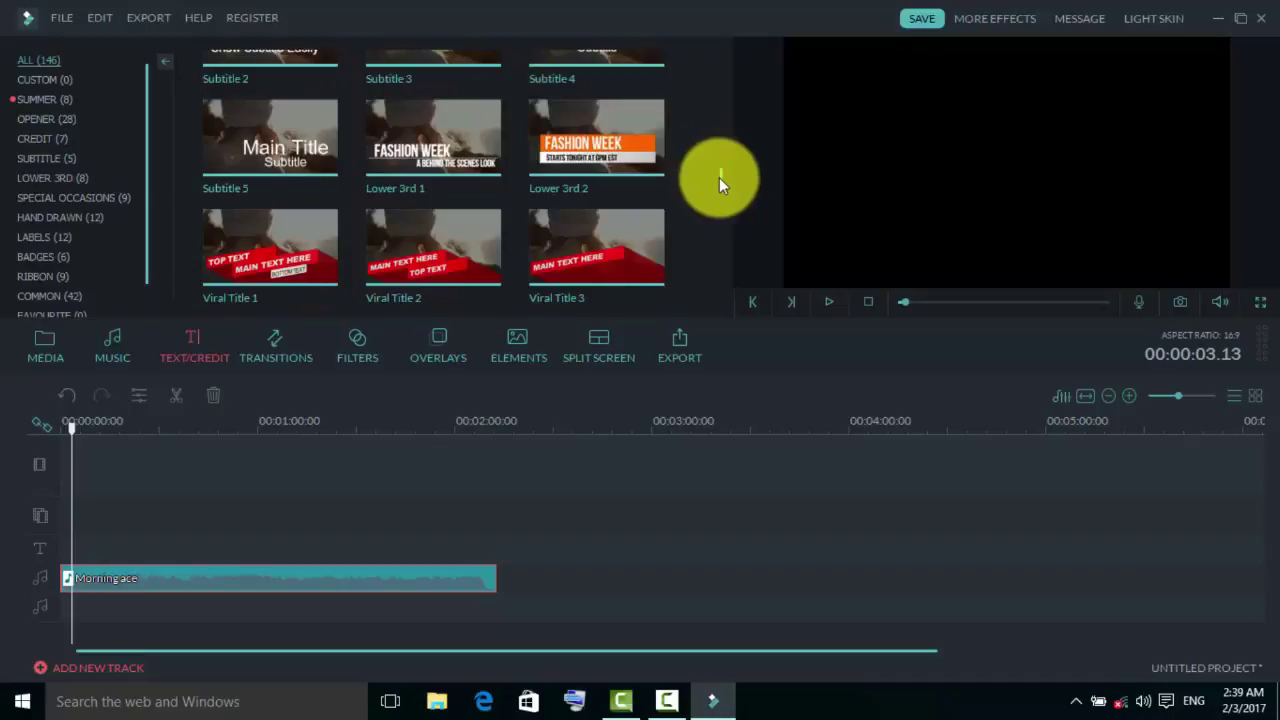
pyautogui.scroll(-6, 719, 177)
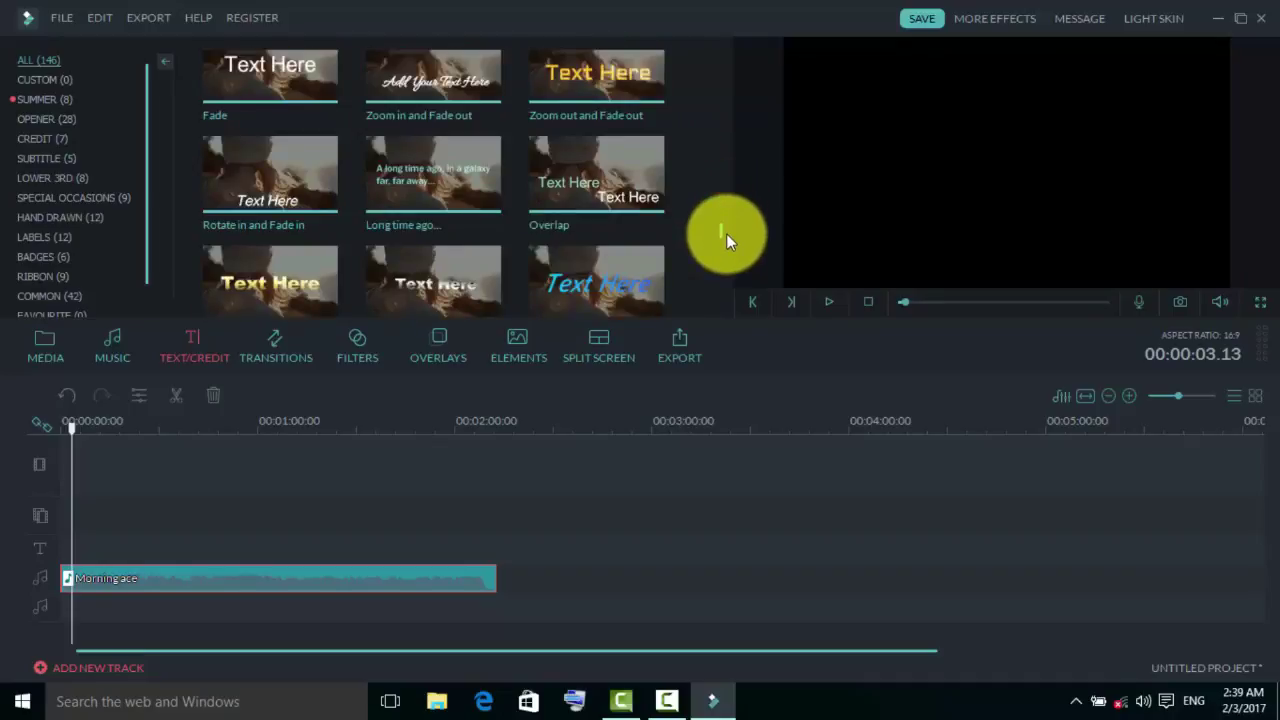
pyautogui.scroll(-5, 726, 233)
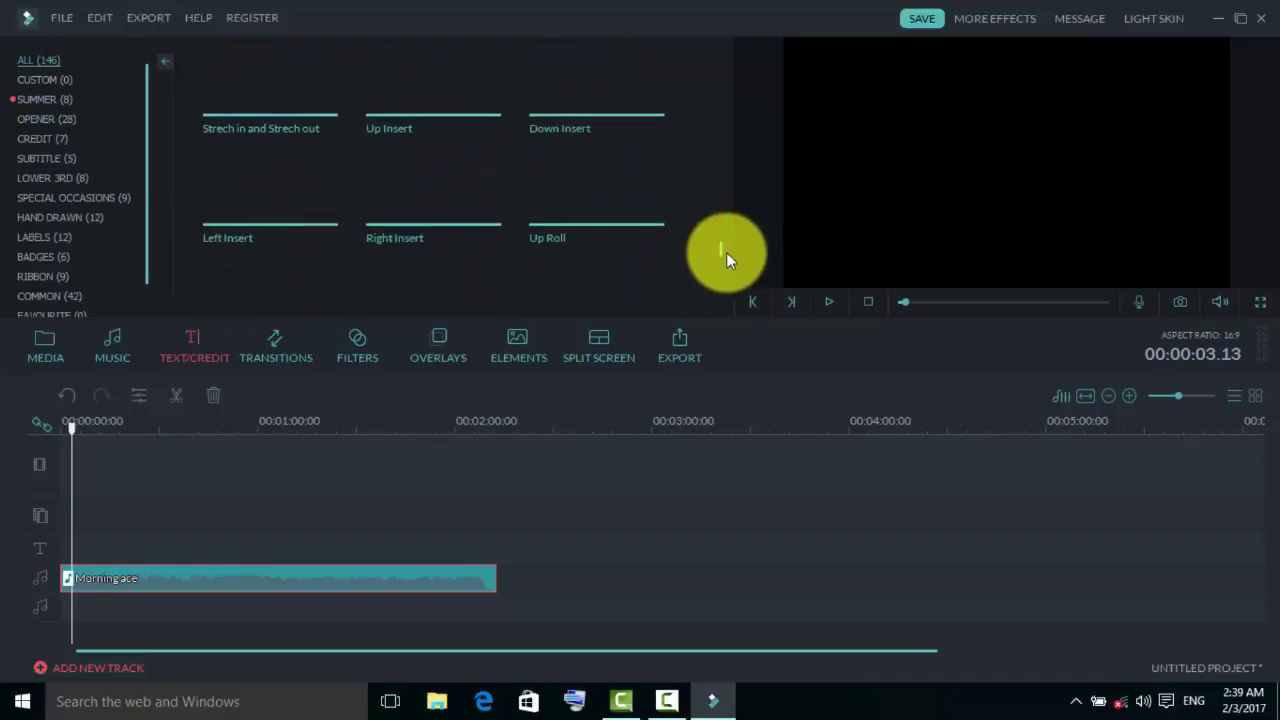
pyautogui.scroll(-6, 726, 252)
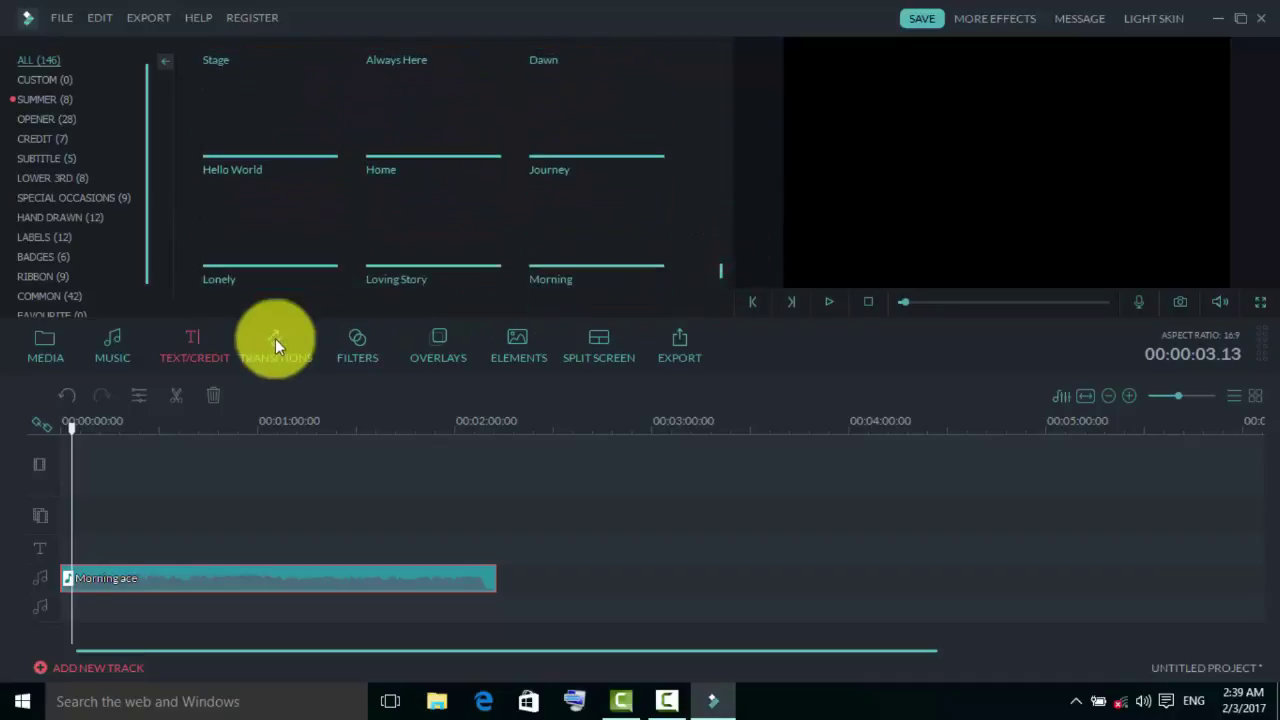
pyautogui.click(410, 232)
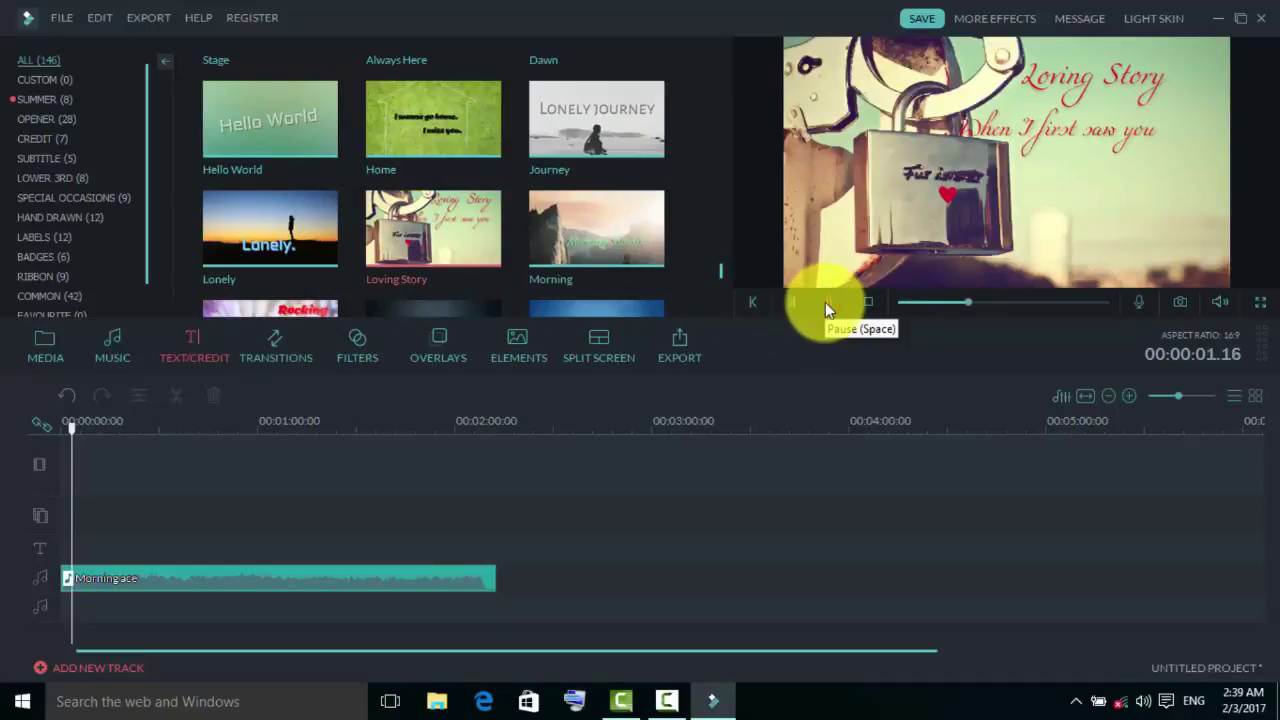
pyautogui.moveTo(720, 270); pyautogui.dragTo(718, 275)
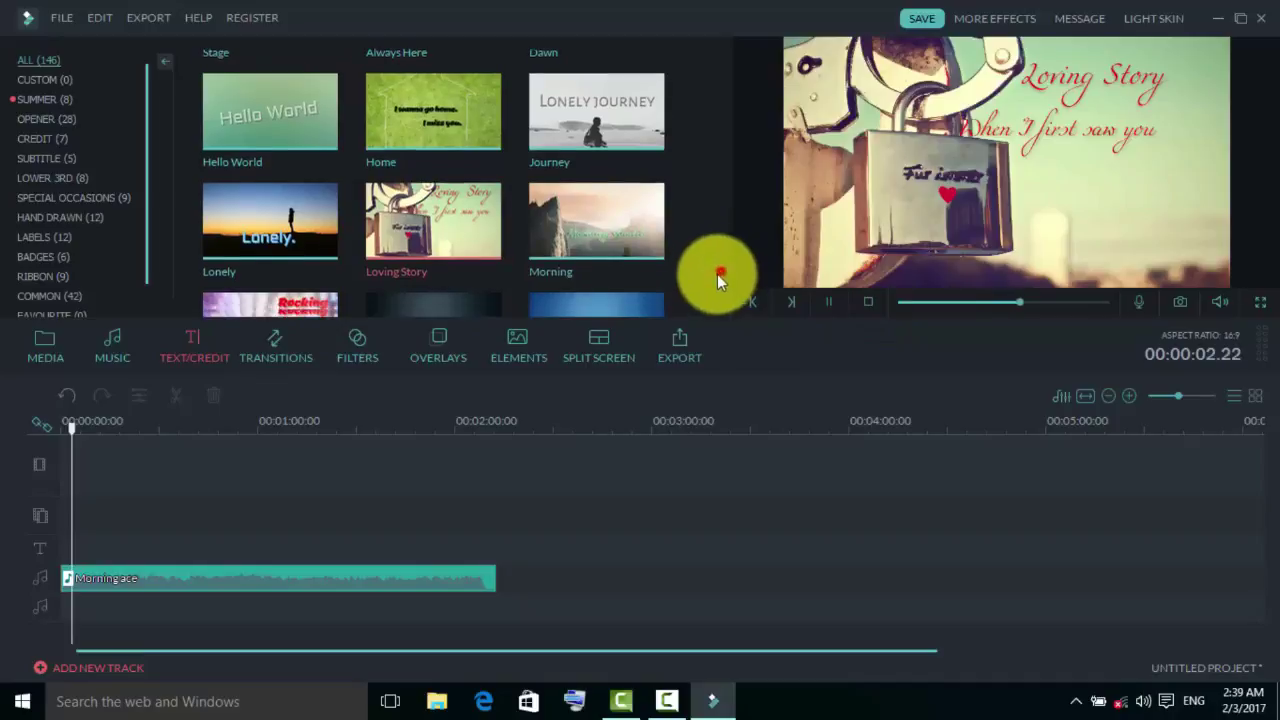
pyautogui.scroll(-5, 718, 280)
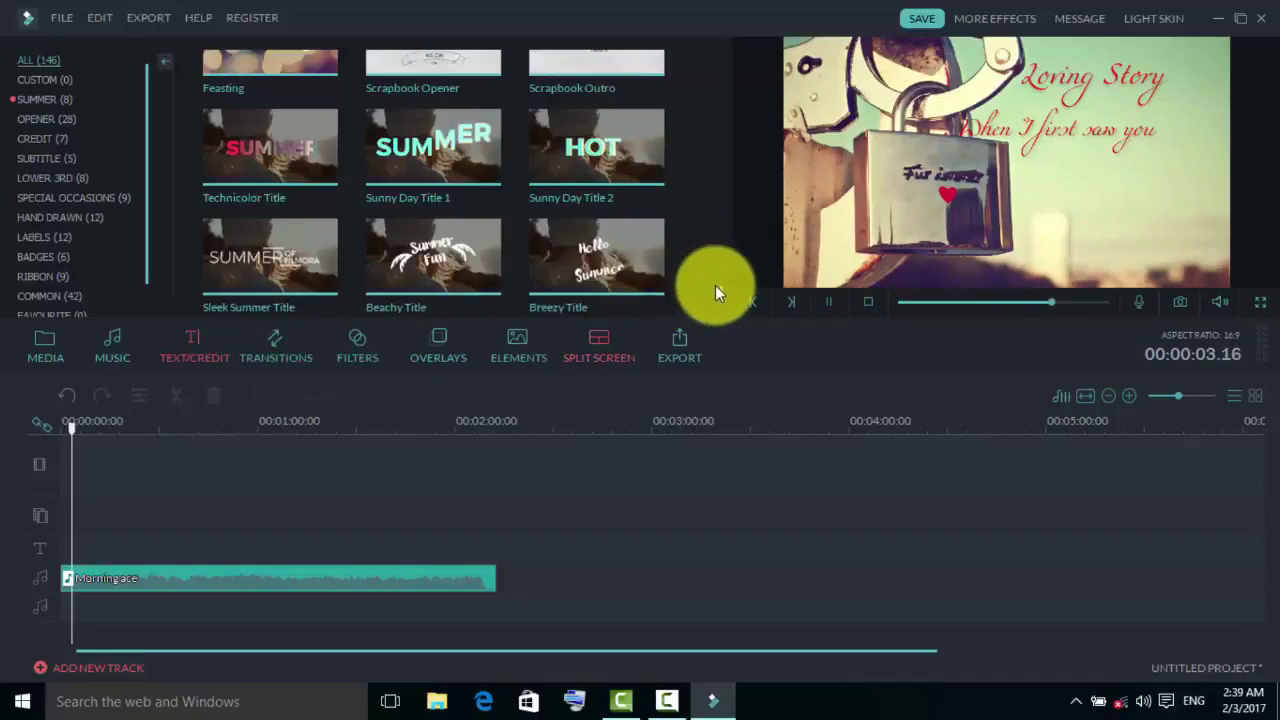
# - Examine the full sets of transition and filter presets in the effects library
pyautogui.click(293, 345)
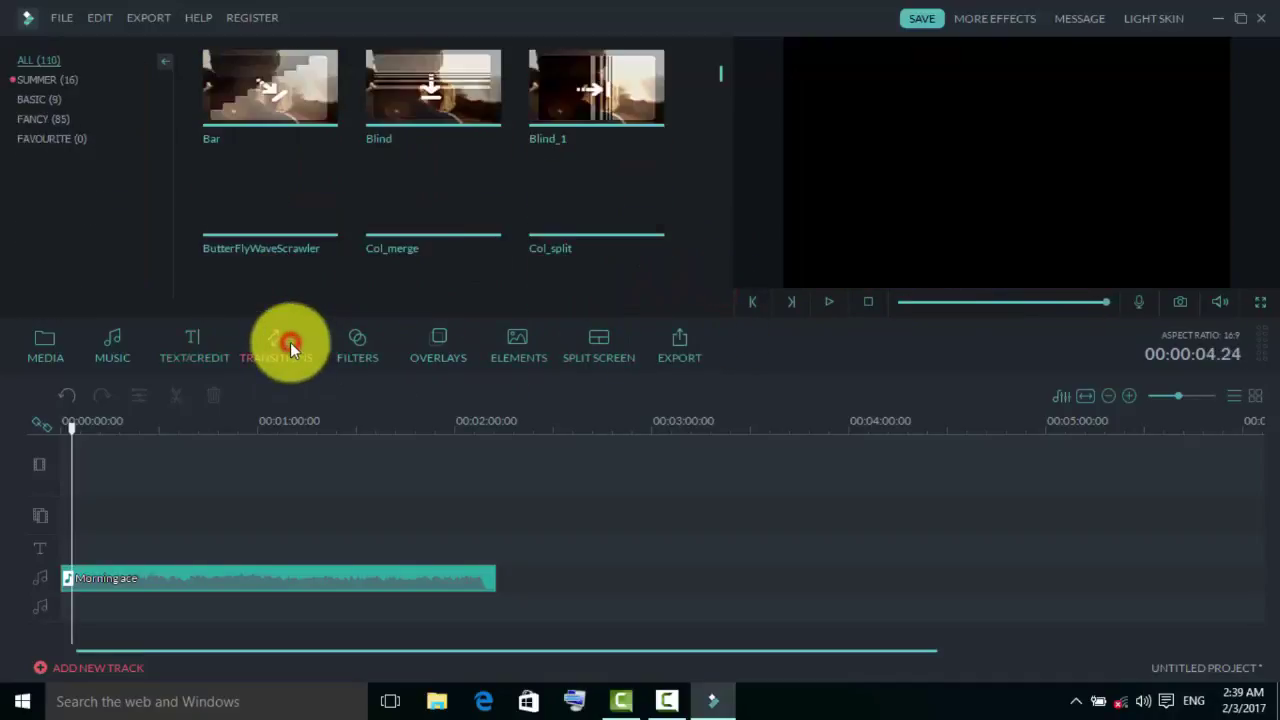
pyautogui.moveTo(722, 72); pyautogui.dragTo(669, 293)
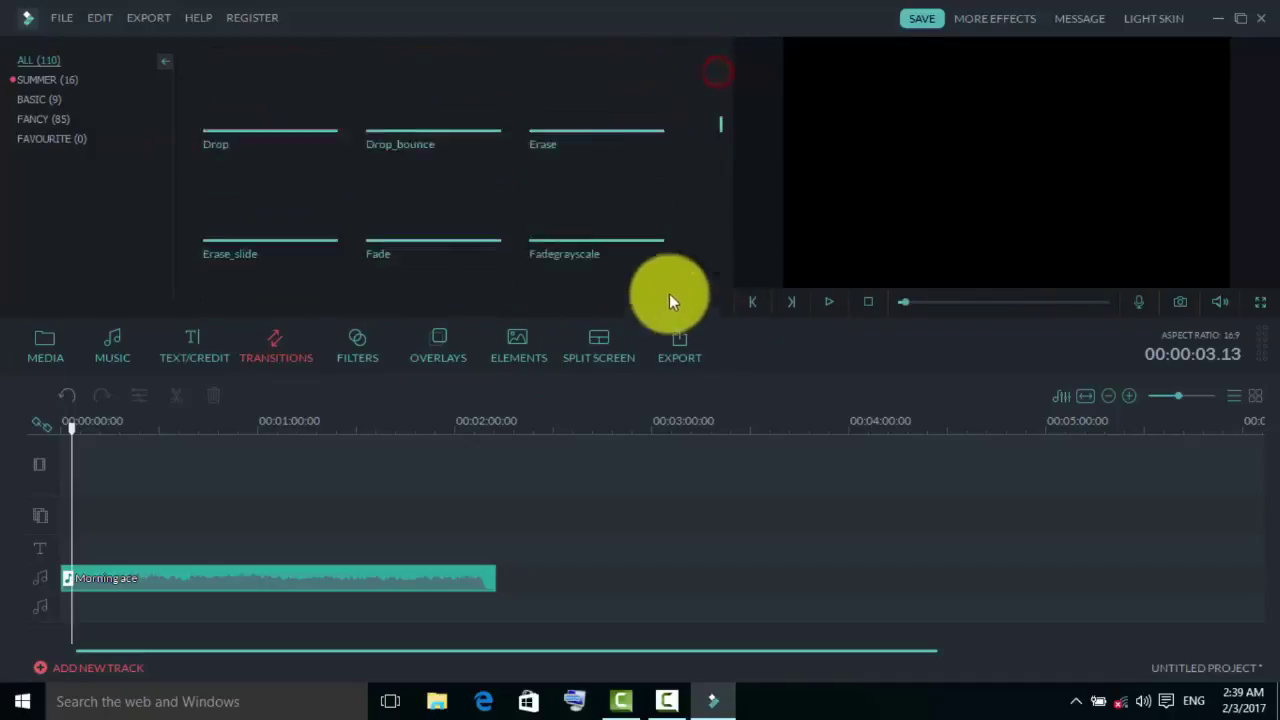
pyautogui.click(367, 340)
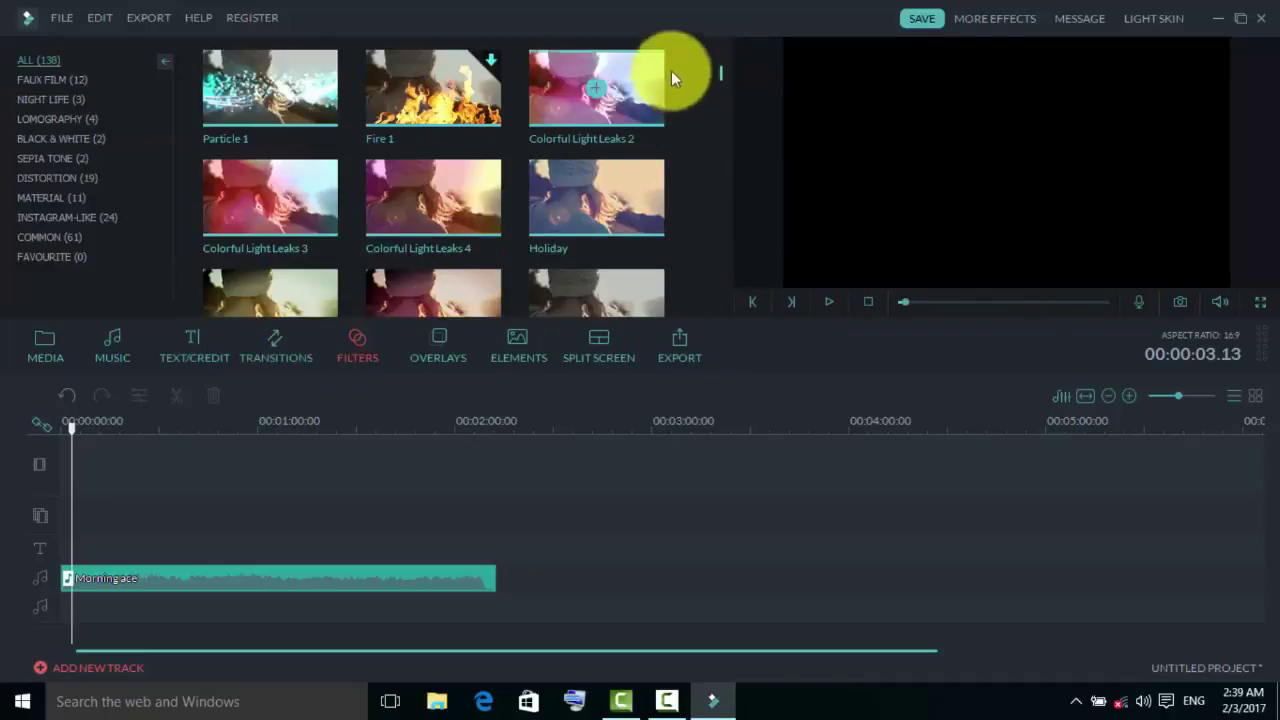
pyautogui.moveTo(716, 69); pyautogui.dragTo(725, 281)
# - Examine the full set of overlay presets, from the bokeh and old film looks to the lens and cinema flares
pyautogui.click(432, 352)
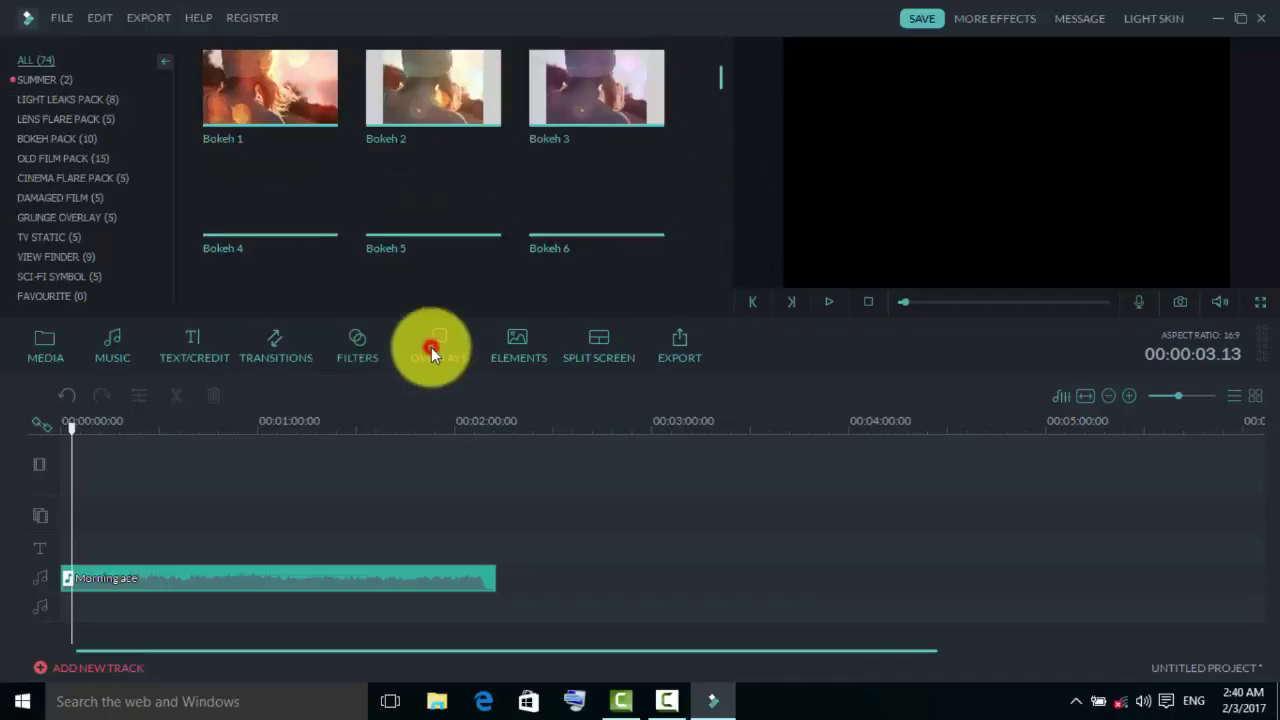
pyautogui.scroll(-2, 718, 71)
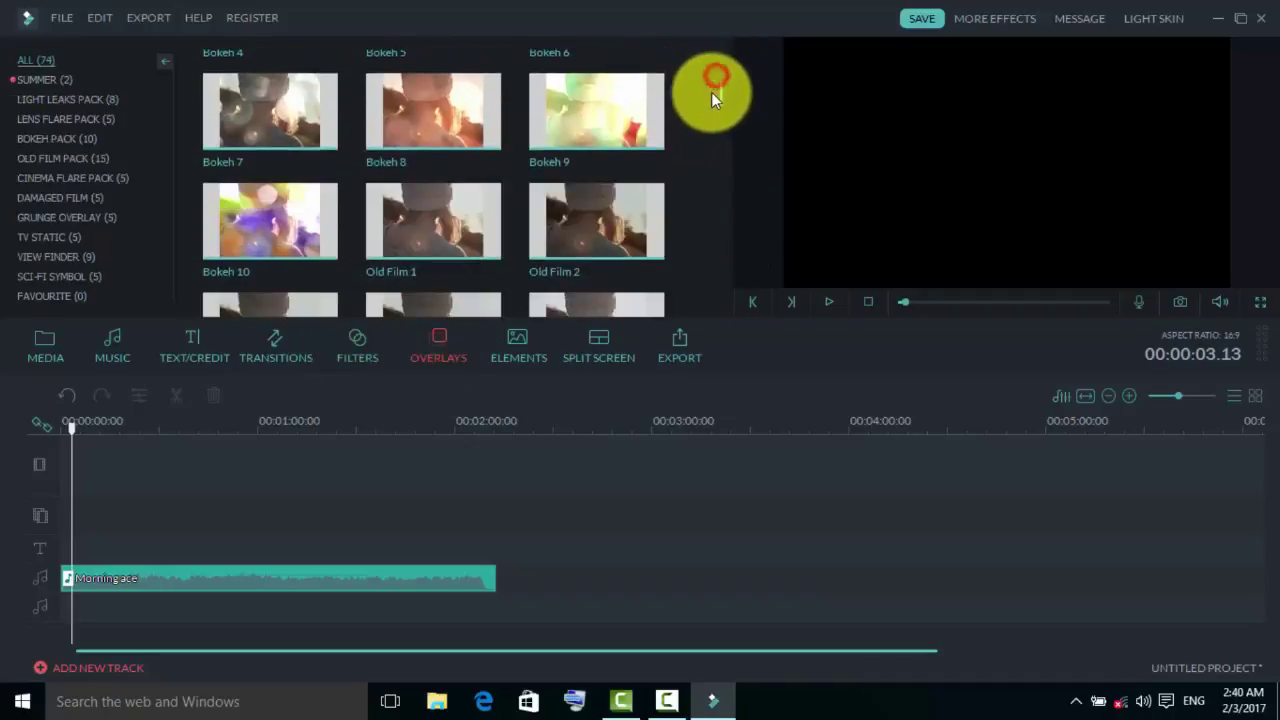
pyautogui.scroll(-6, 713, 119)
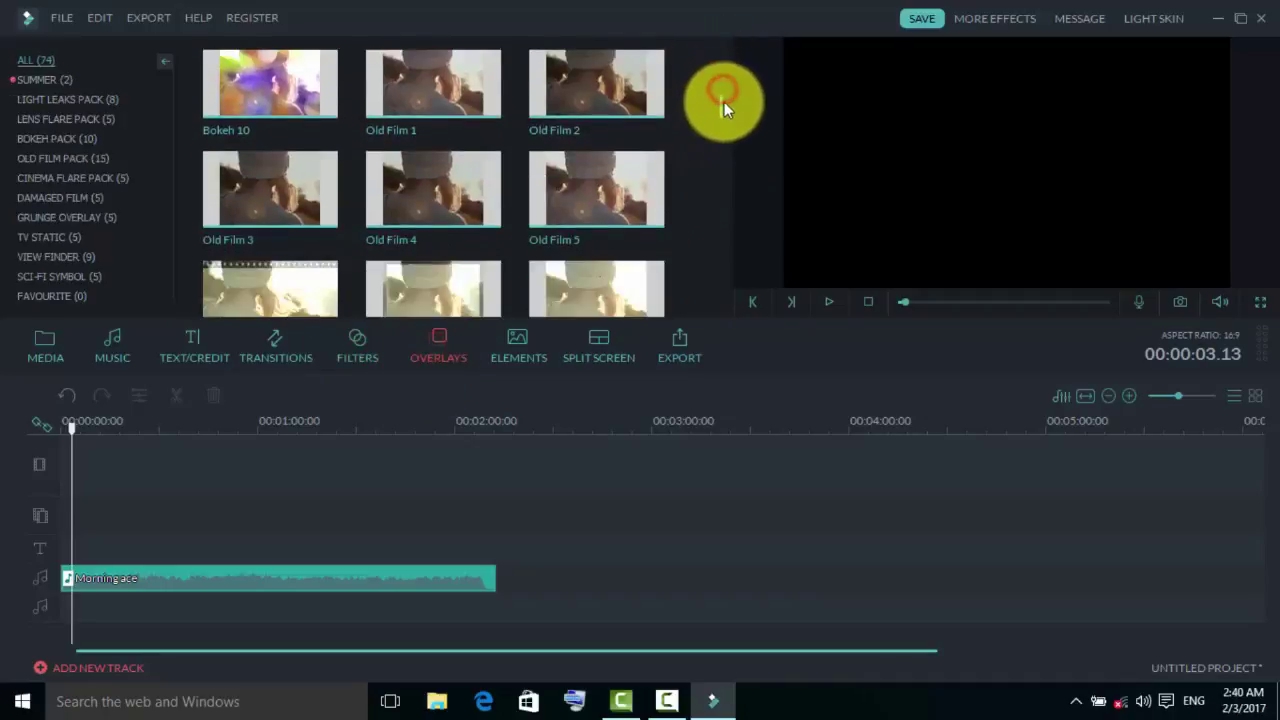
pyautogui.scroll(-5, 724, 190)
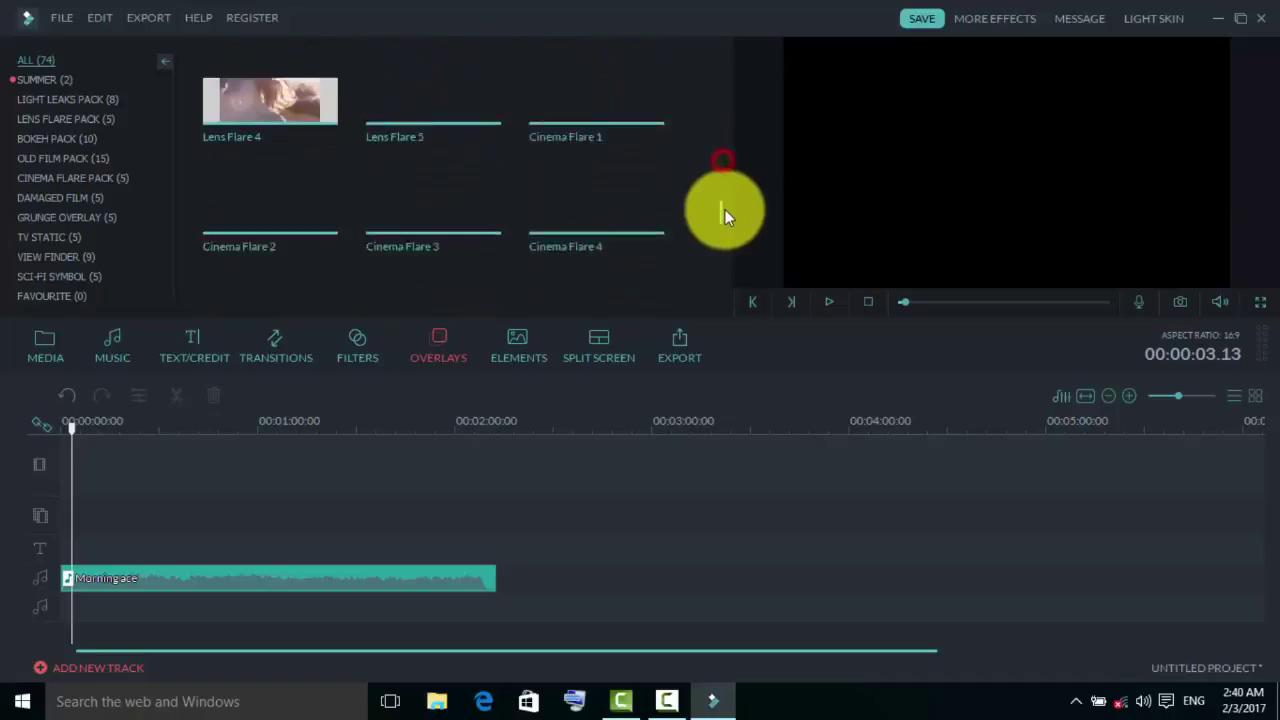
# - Examine the full set of elements and preview the Vacation 6 camping element
pyautogui.click(516, 345)
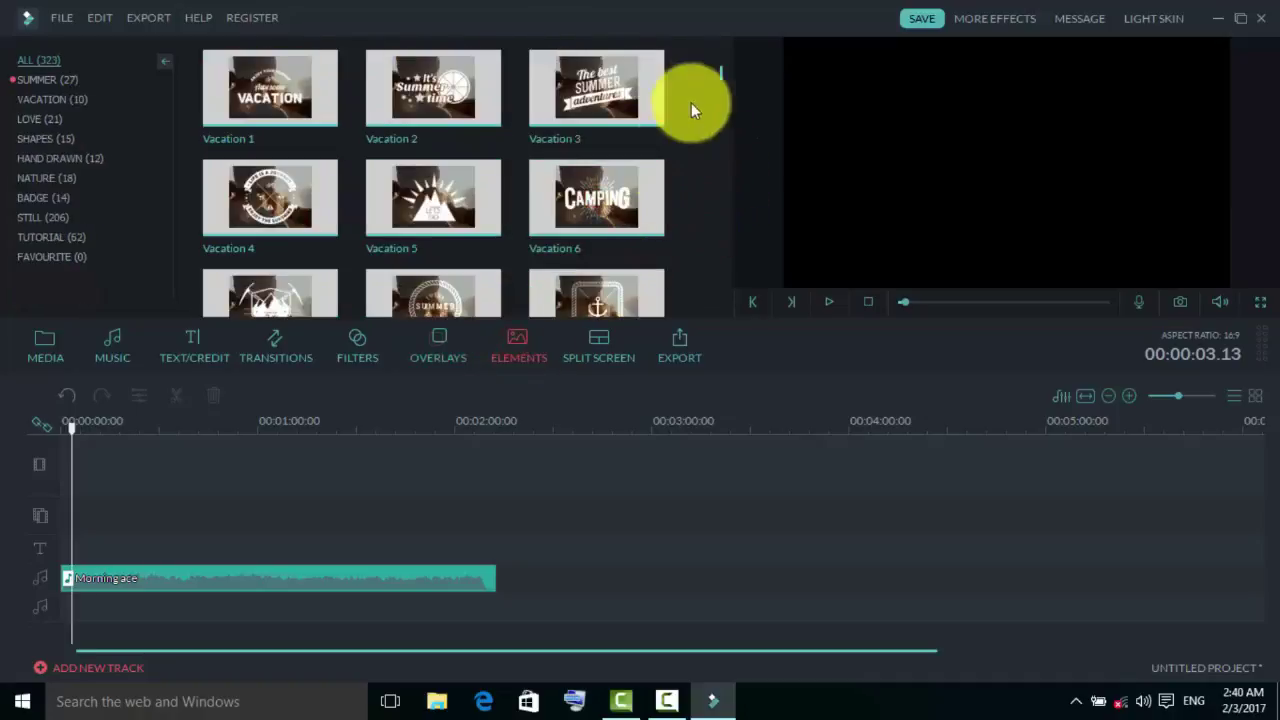
pyautogui.scroll(-10, 713, 143)
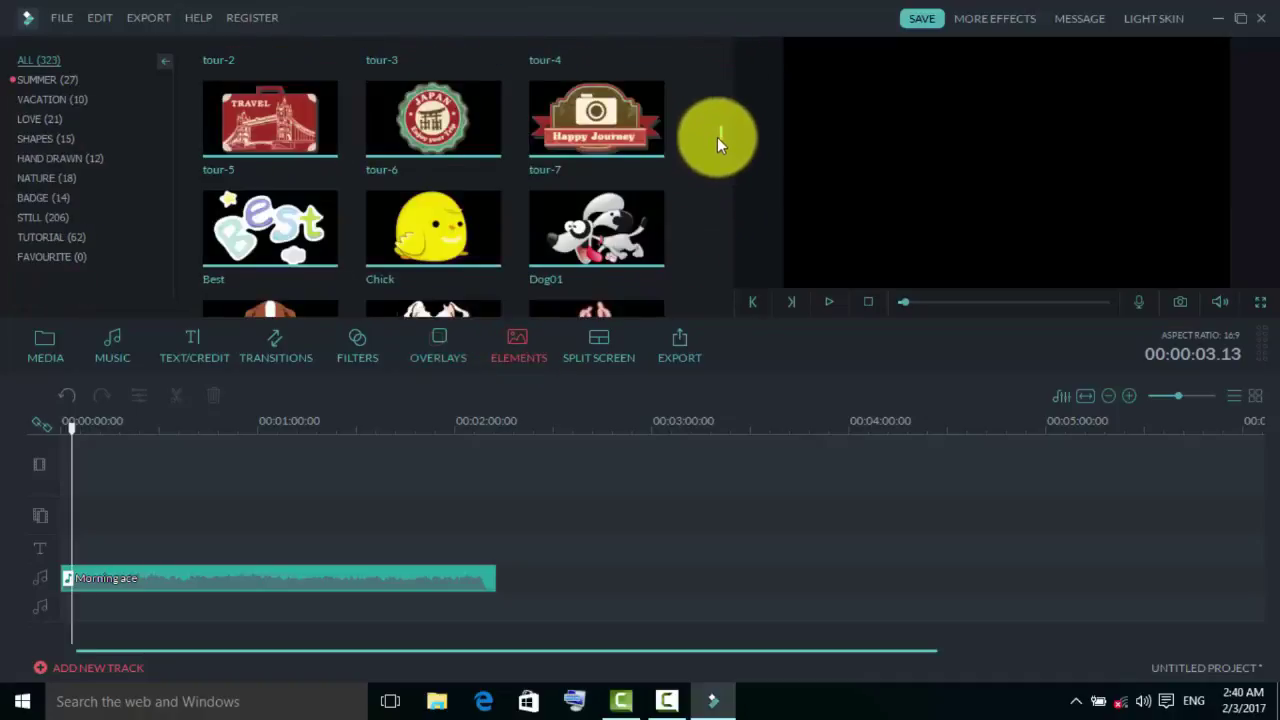
pyautogui.scroll(-10, 725, 226)
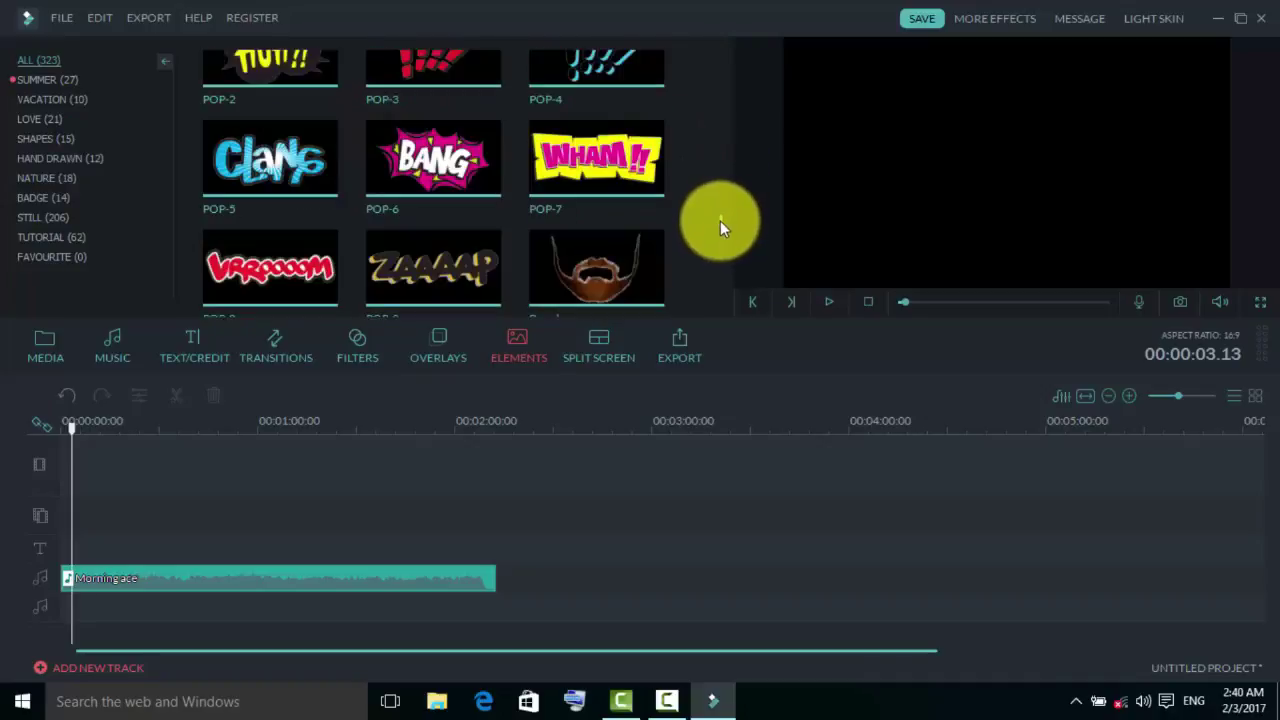
pyautogui.moveTo(718, 209); pyautogui.dragTo(592, 53)
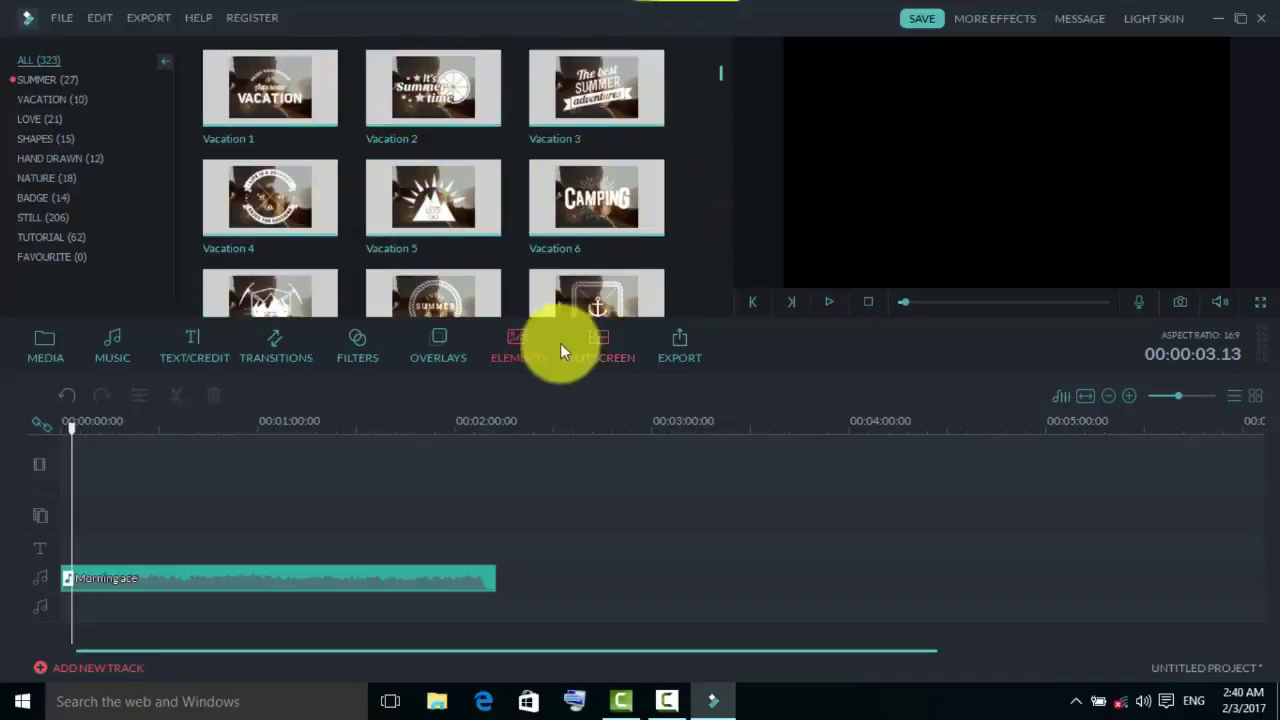
pyautogui.click(585, 200)
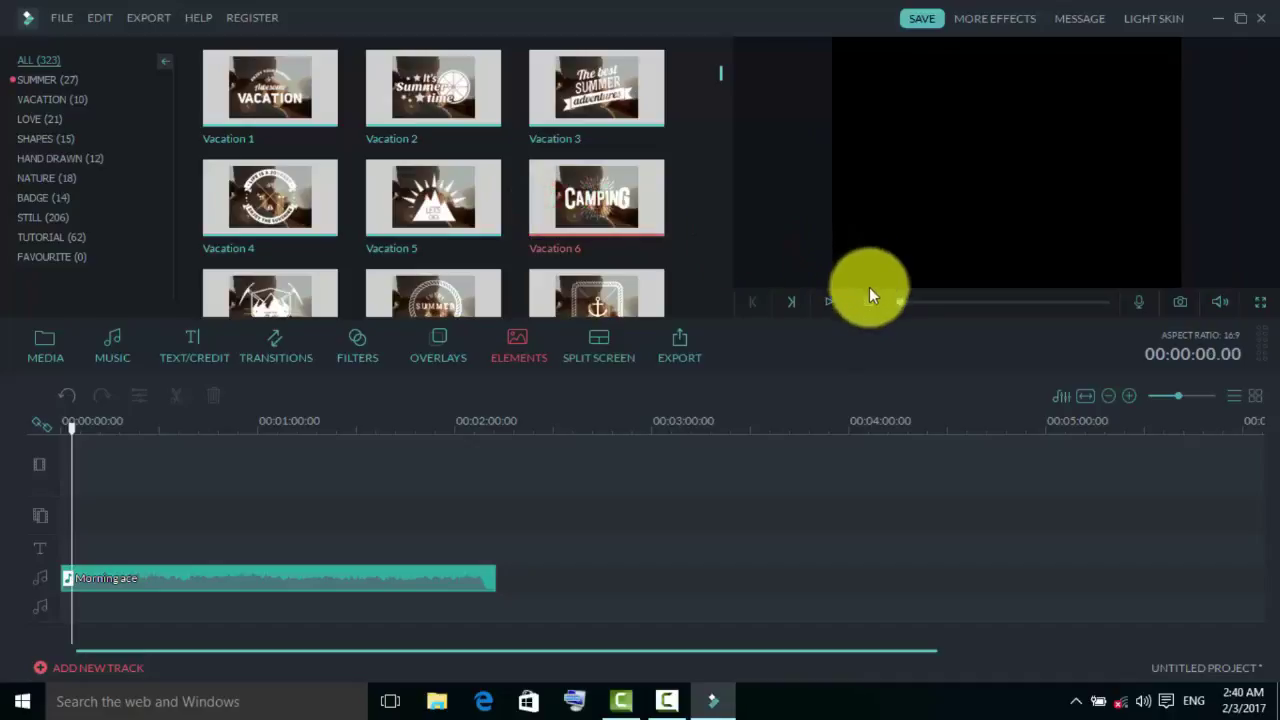
pyautogui.click(832, 300)
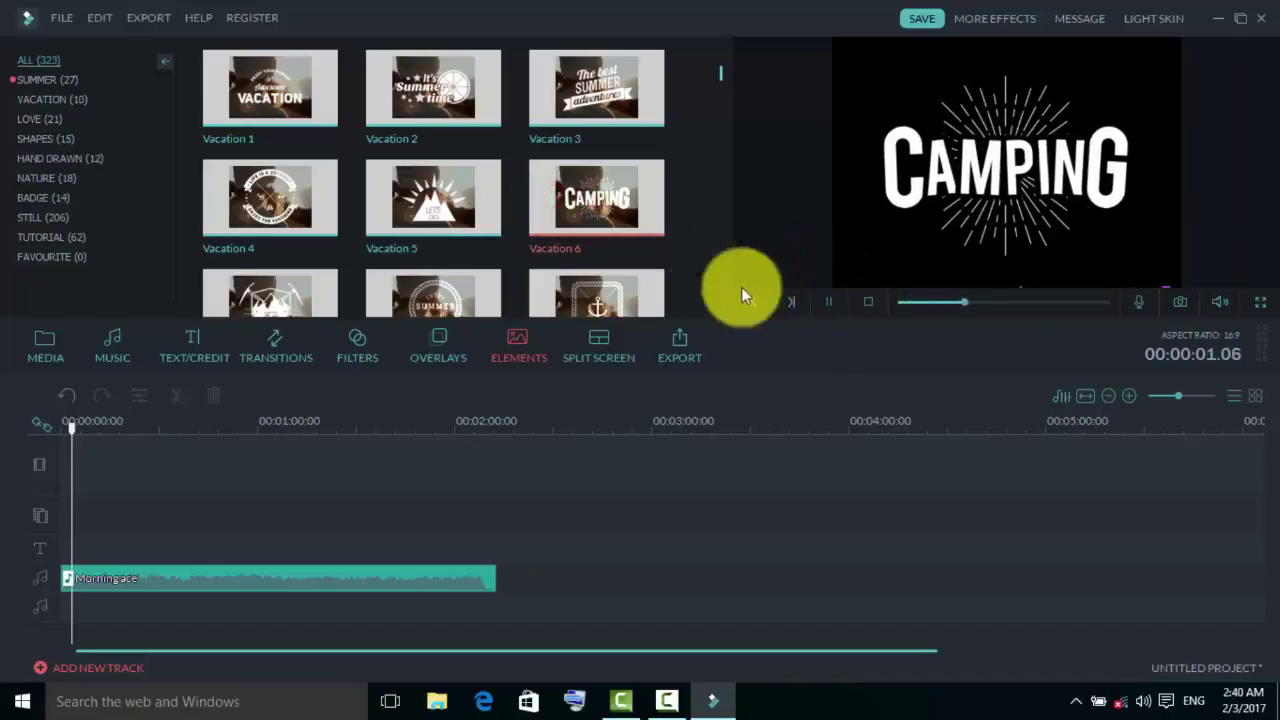
# - Start a new 16:9 project in place of the one holding the Morning ace track
pyautogui.doubleClick(207, 574)
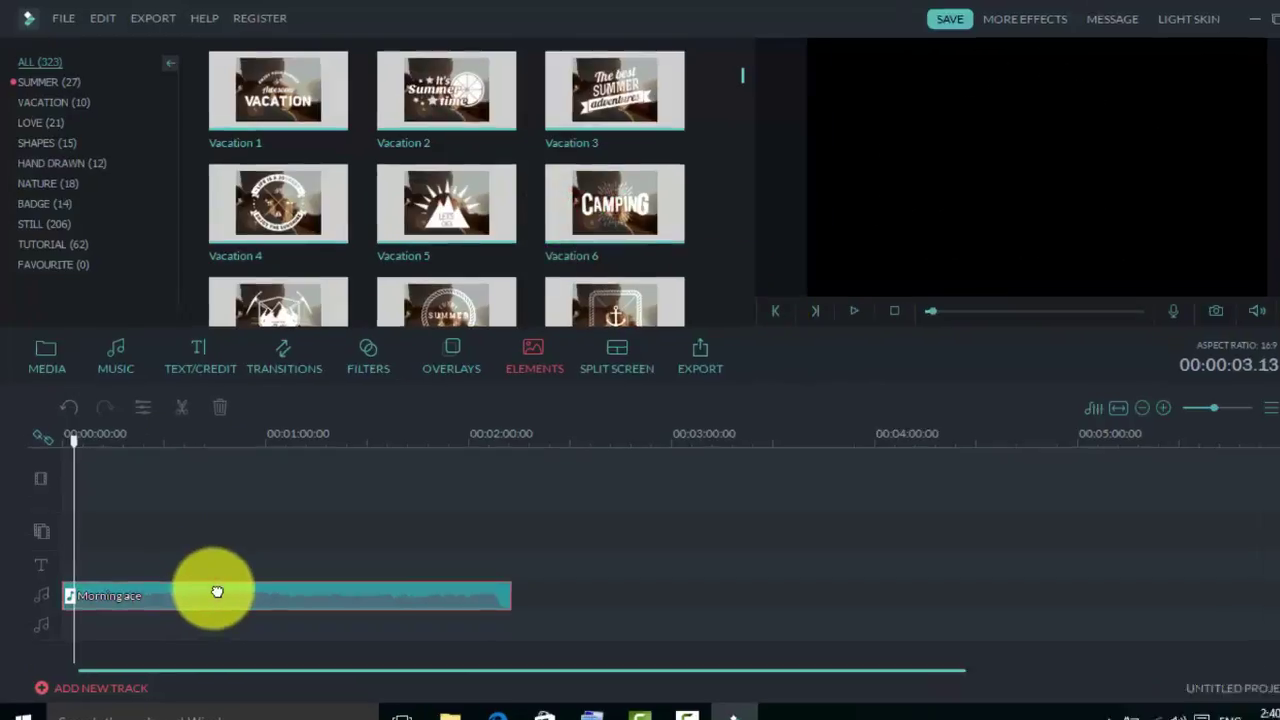
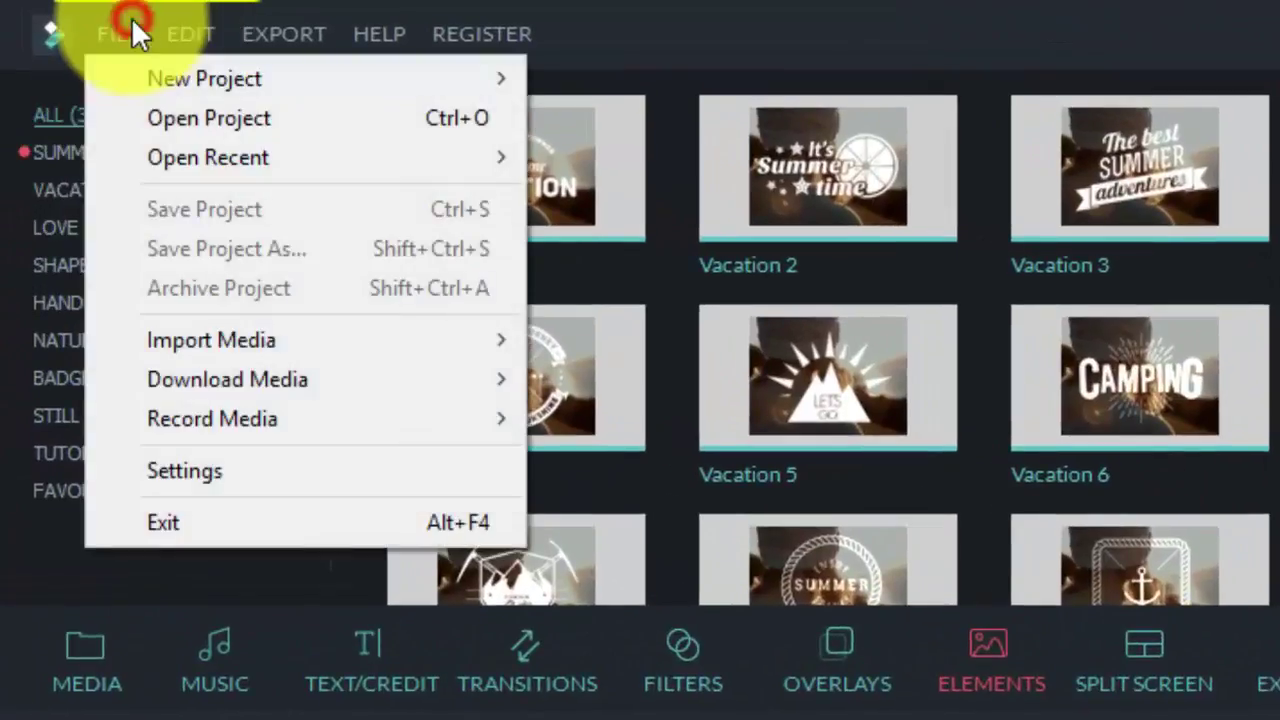
pyautogui.click(148, 82)
pyautogui.click(636, 80)
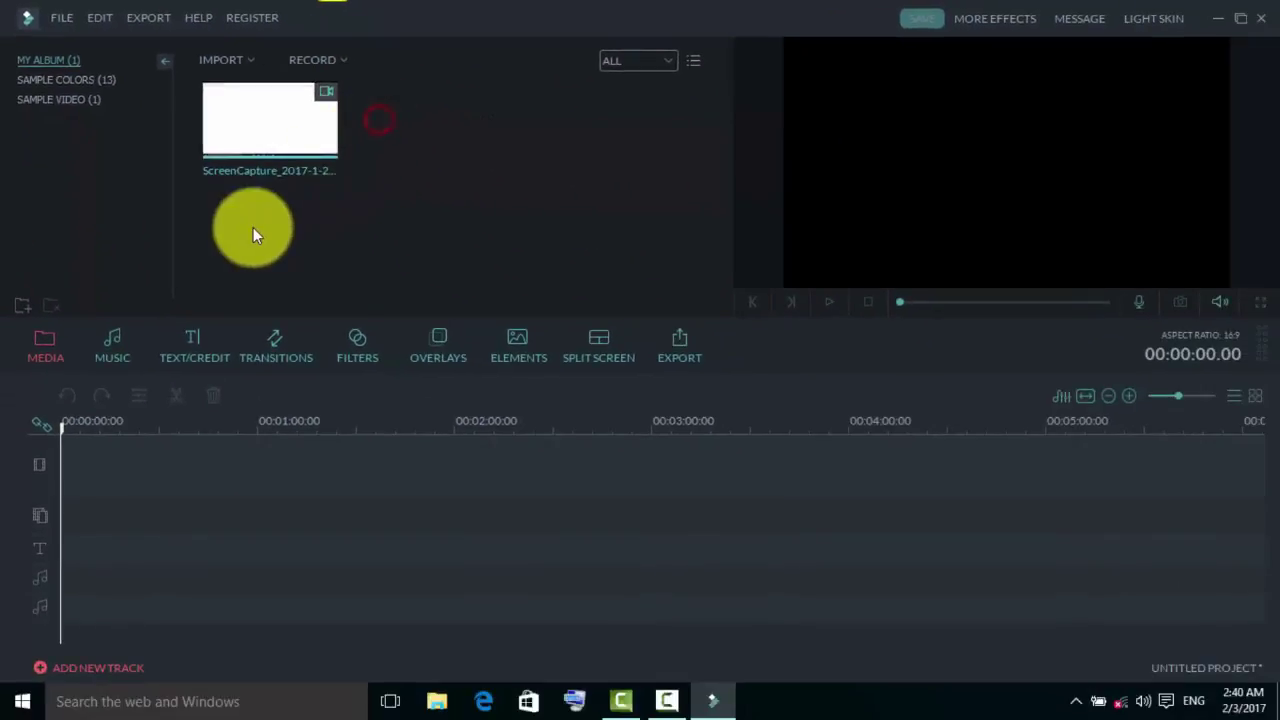
# - Add the ScreenCapture video from the album to the start of the video track
pyautogui.click(229, 100)
pyautogui.click(249, 153)
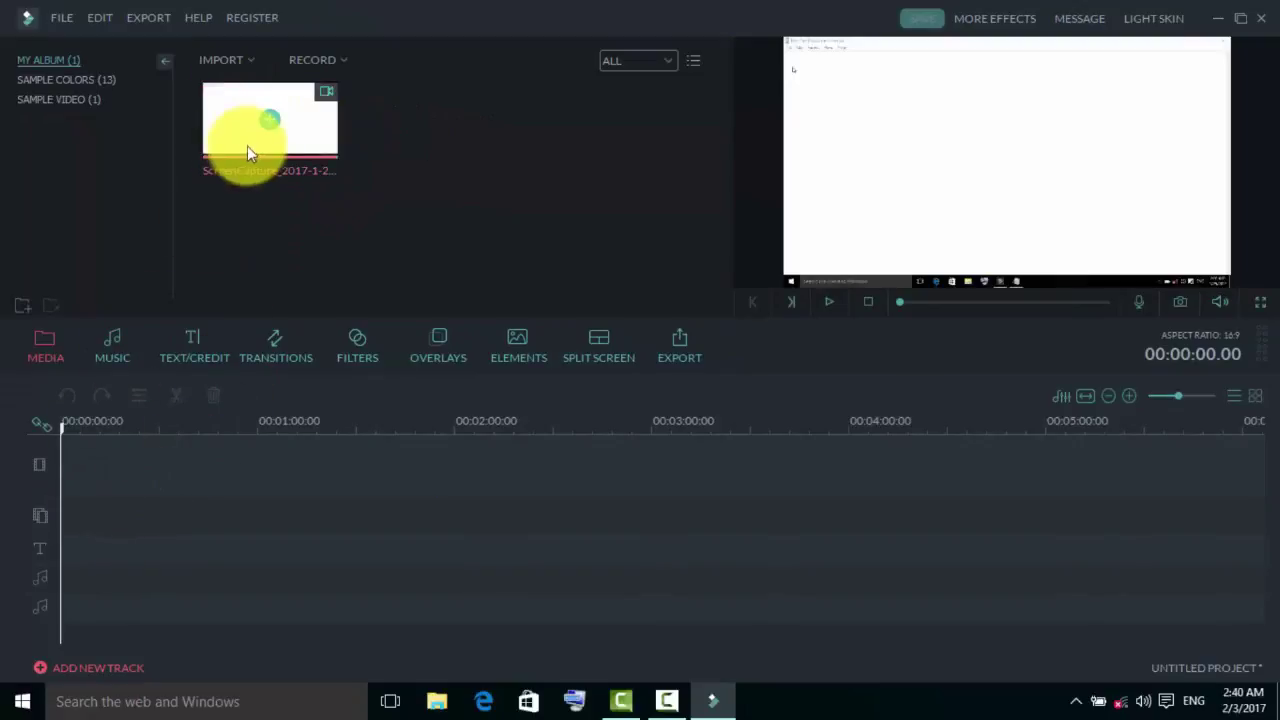
pyautogui.click(272, 110)
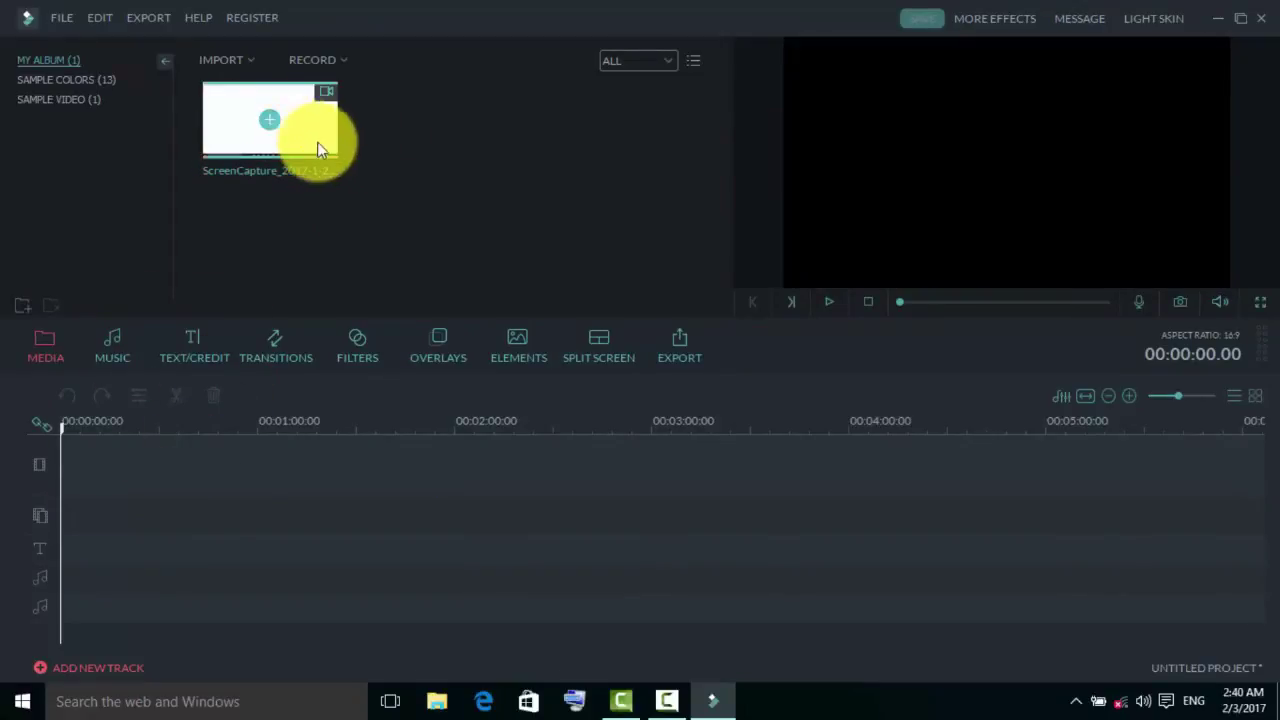
pyautogui.click(272, 120)
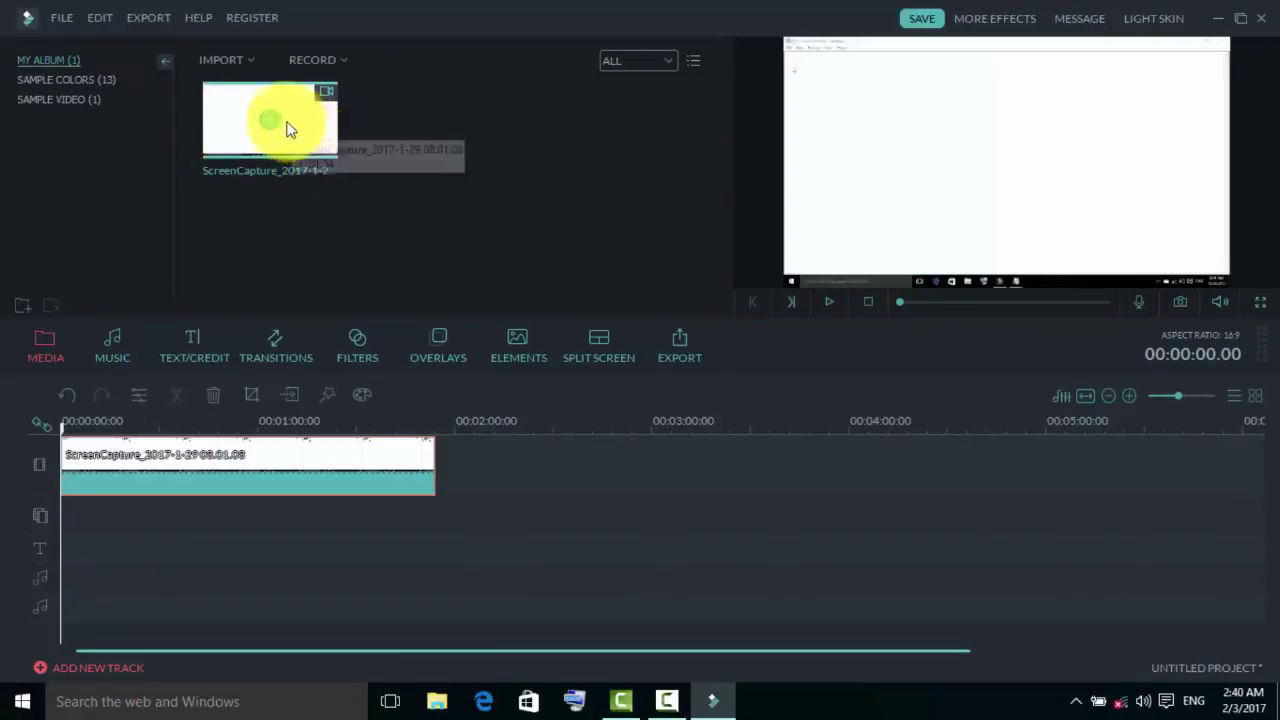
# - Play back the opening seconds of the screen capture clip and return the playhead to the start
pyautogui.click(828, 298)
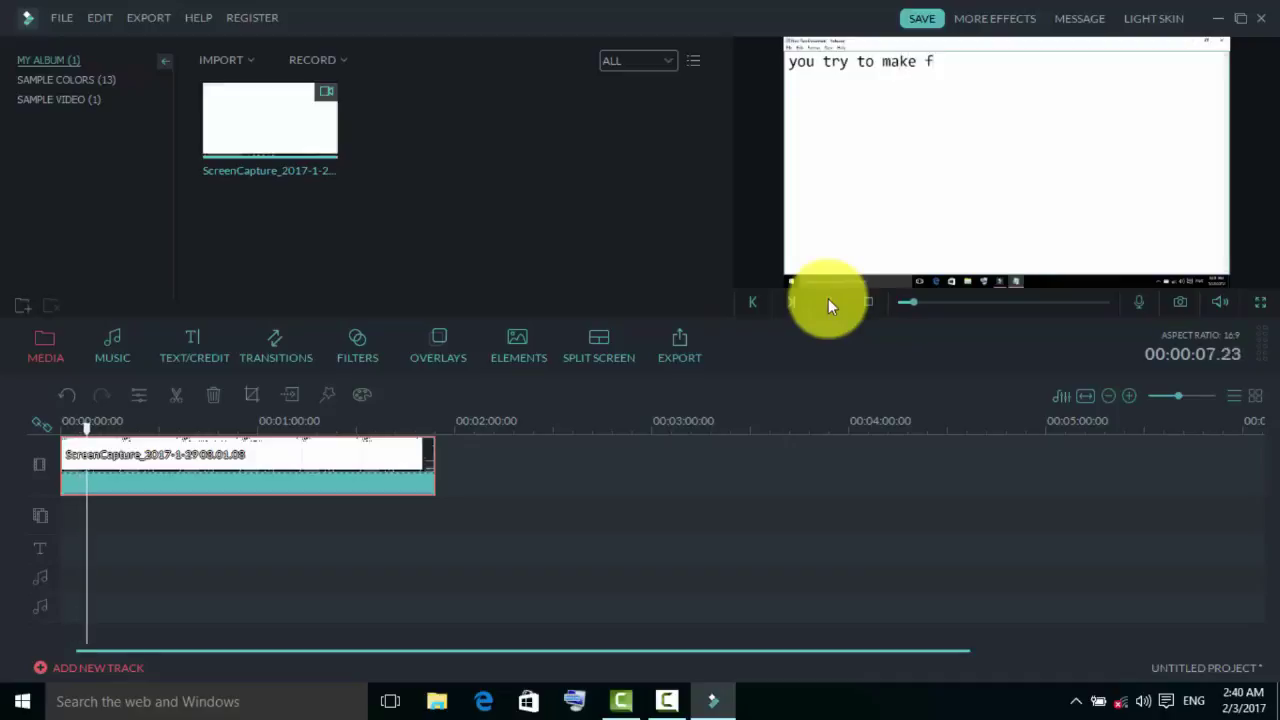
pyautogui.click(828, 298)
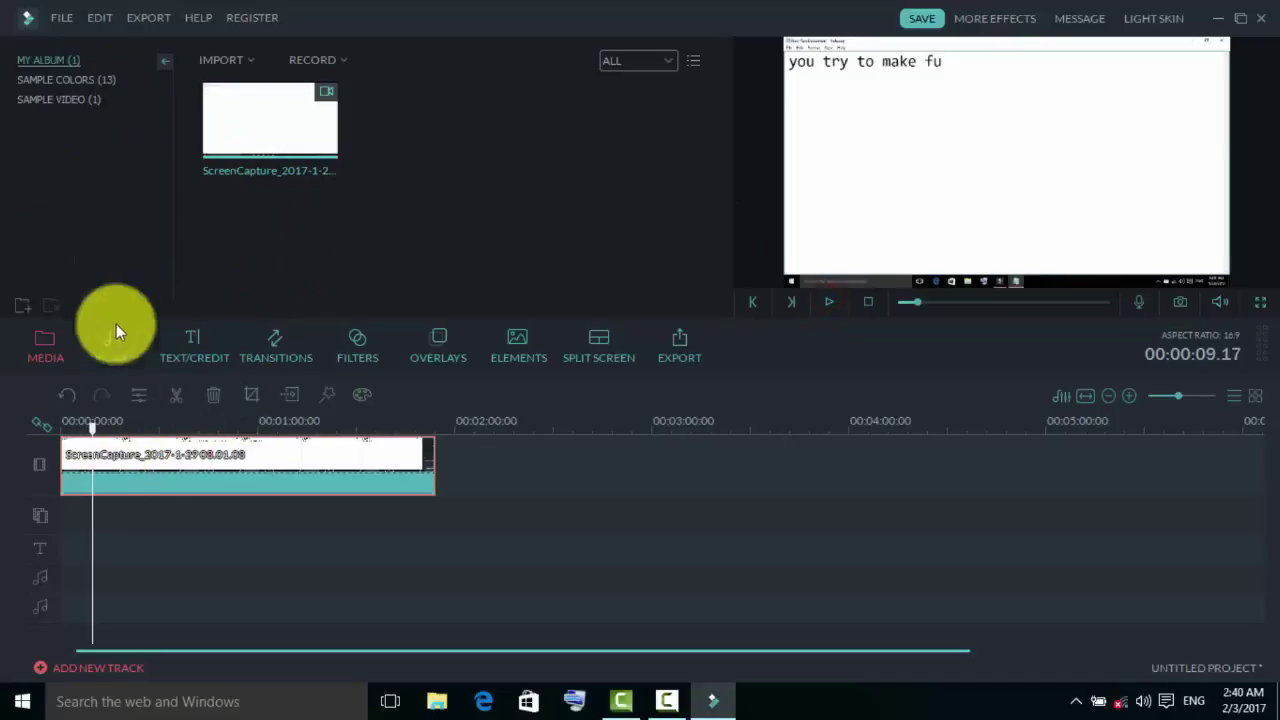
pyautogui.moveTo(98, 430); pyautogui.dragTo(68, 490)
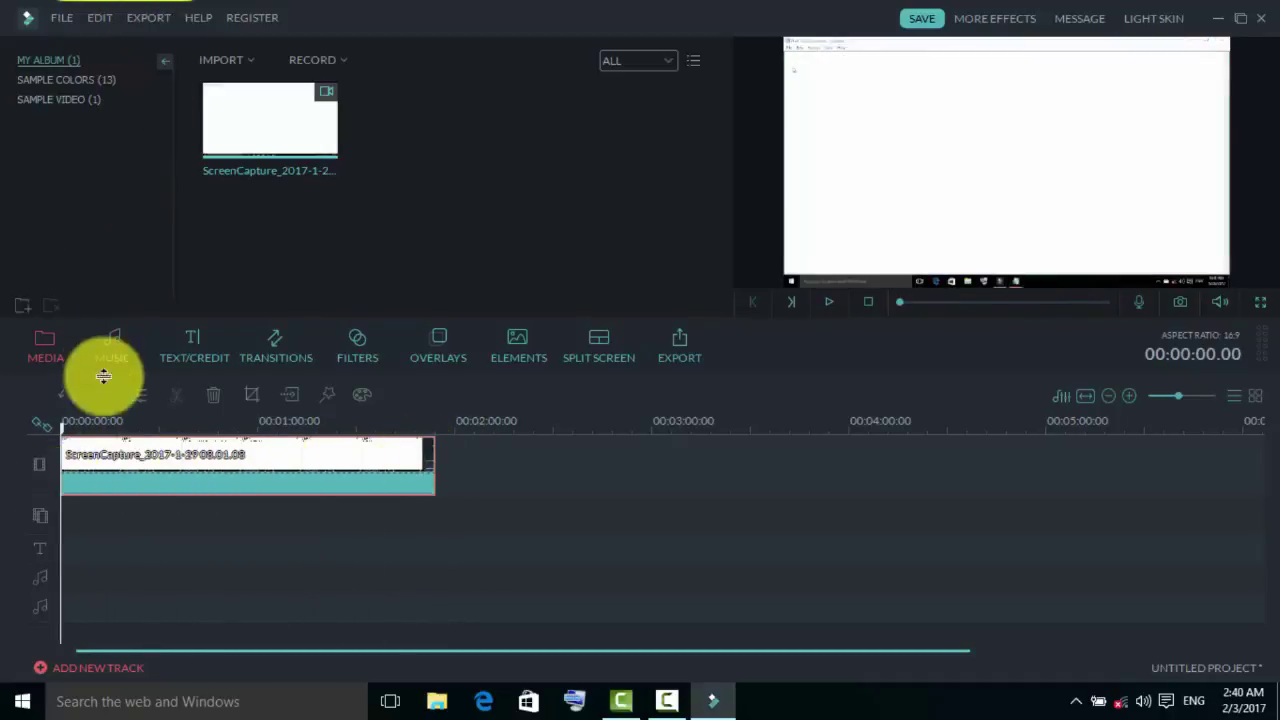
# - Add the Brightly music track to the first audio track, aligned with the start of the timeline
pyautogui.click(132, 343)
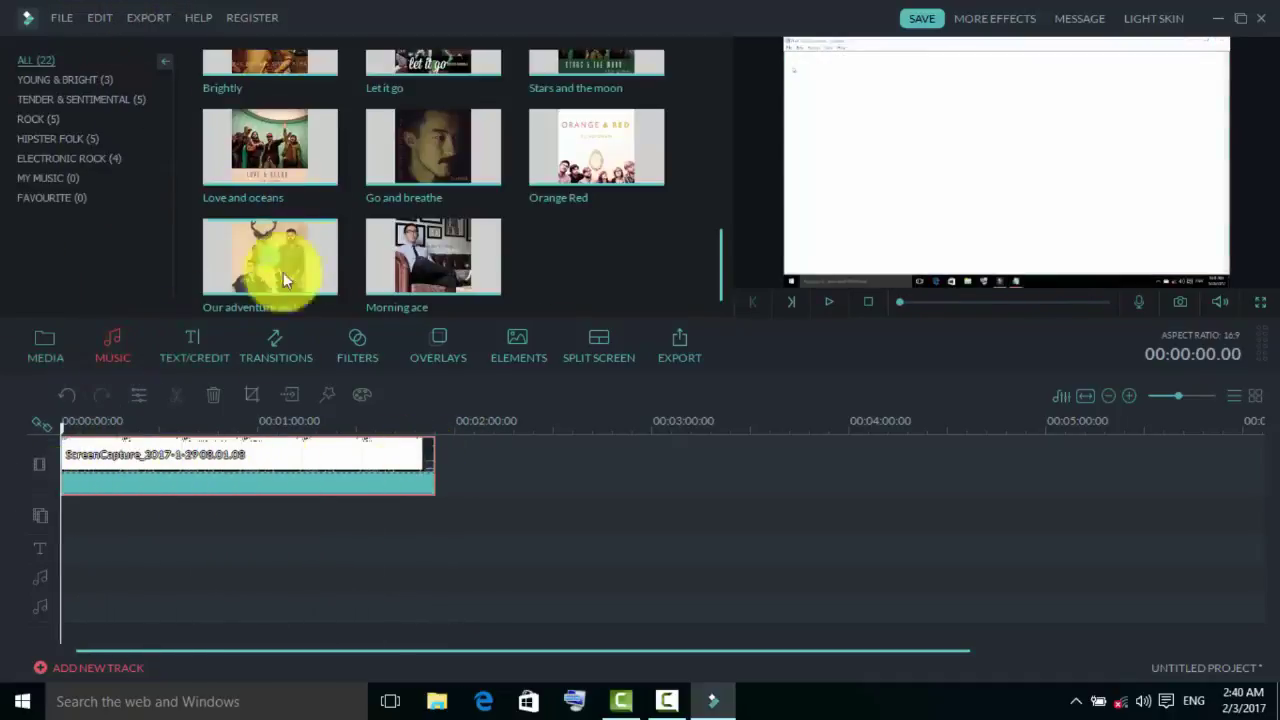
pyautogui.moveTo(722, 250); pyautogui.dragTo(710, 203)
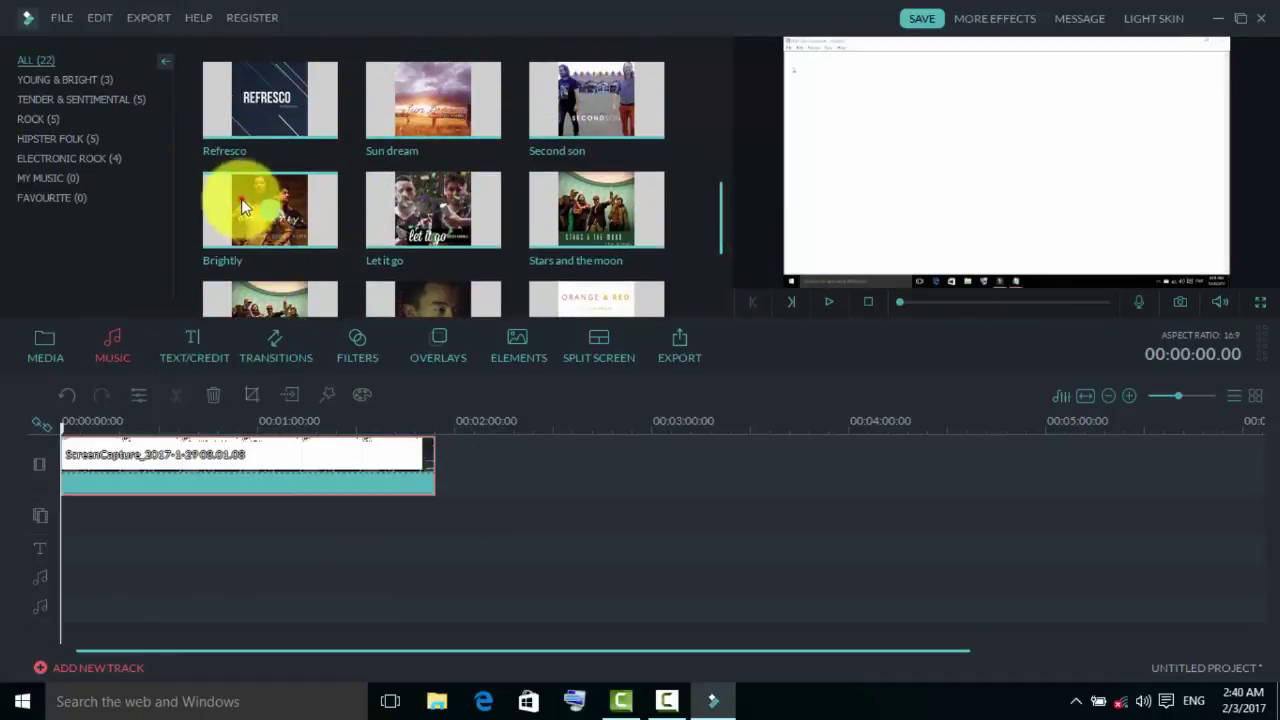
pyautogui.moveTo(241, 203); pyautogui.dragTo(230, 550)
pyautogui.moveTo(97, 535); pyautogui.dragTo(67, 582)
pyautogui.moveTo(317, 577); pyautogui.dragTo(320, 575)
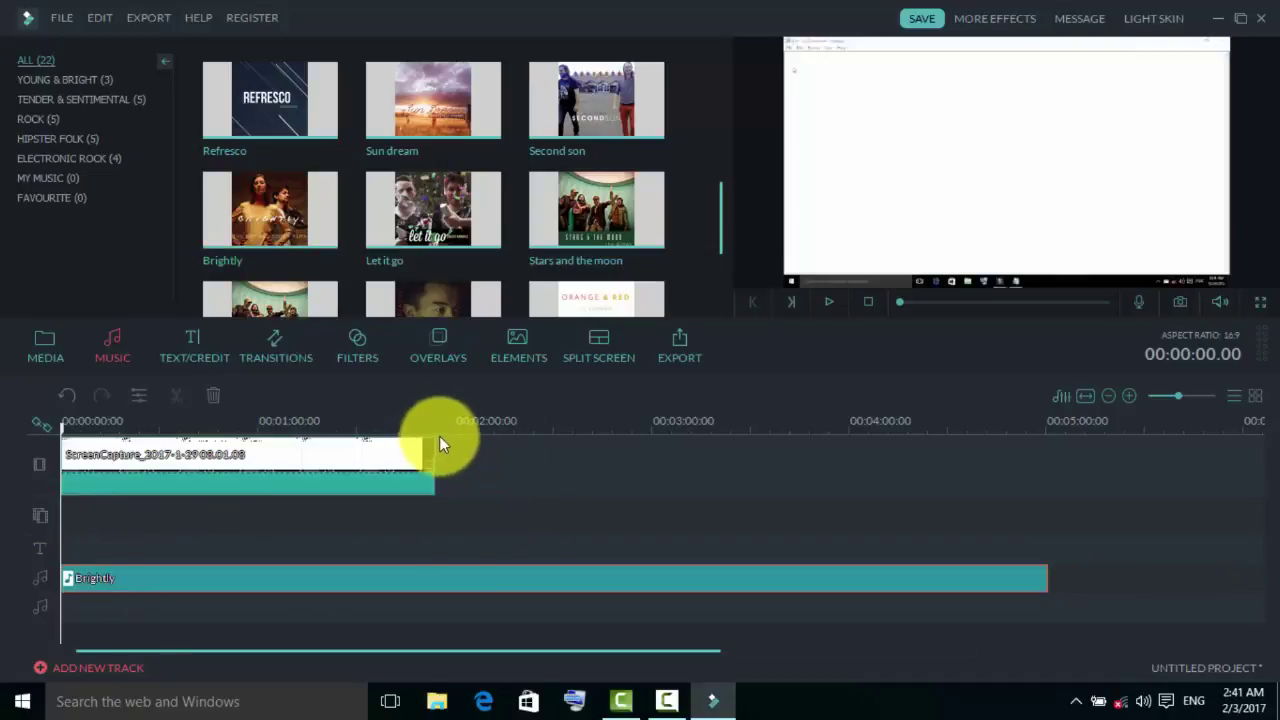
# - Split the Brightly track at the end of the screen capture clip, at 00:01:54.00, and delete the excess part
pyautogui.click(422, 555)
pyautogui.click(440, 574)
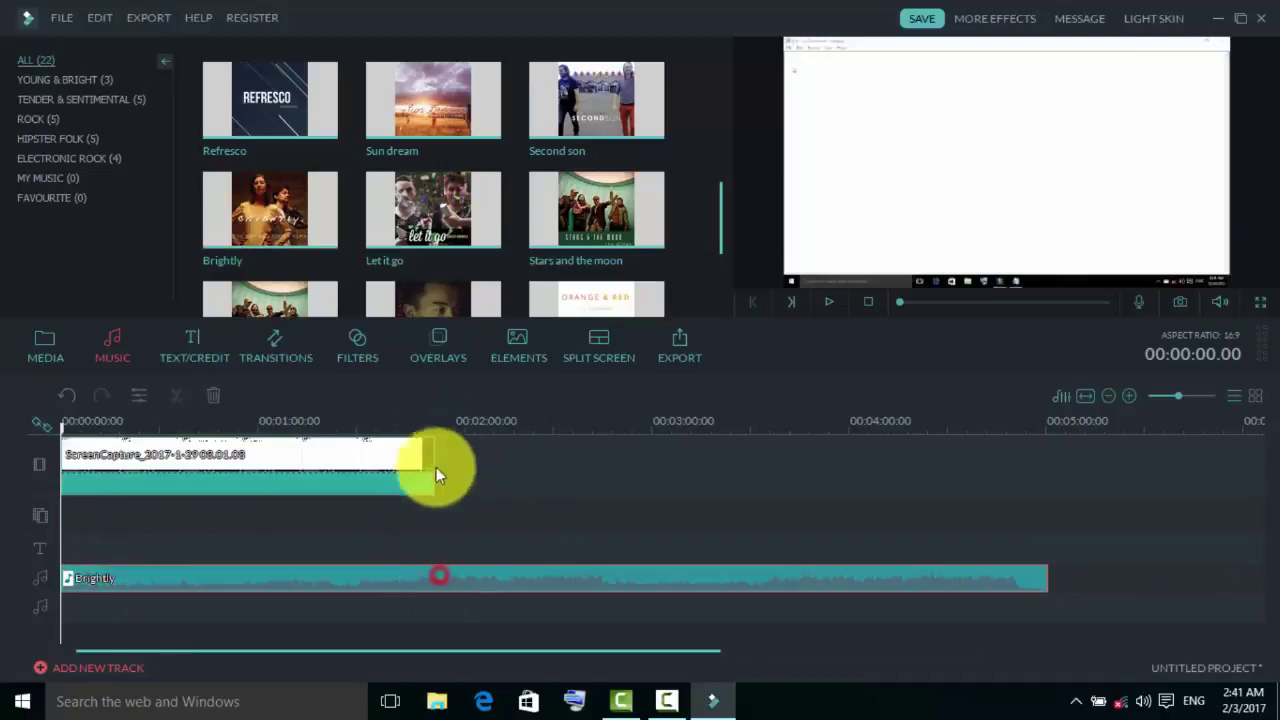
pyautogui.moveTo(68, 428); pyautogui.dragTo(438, 443)
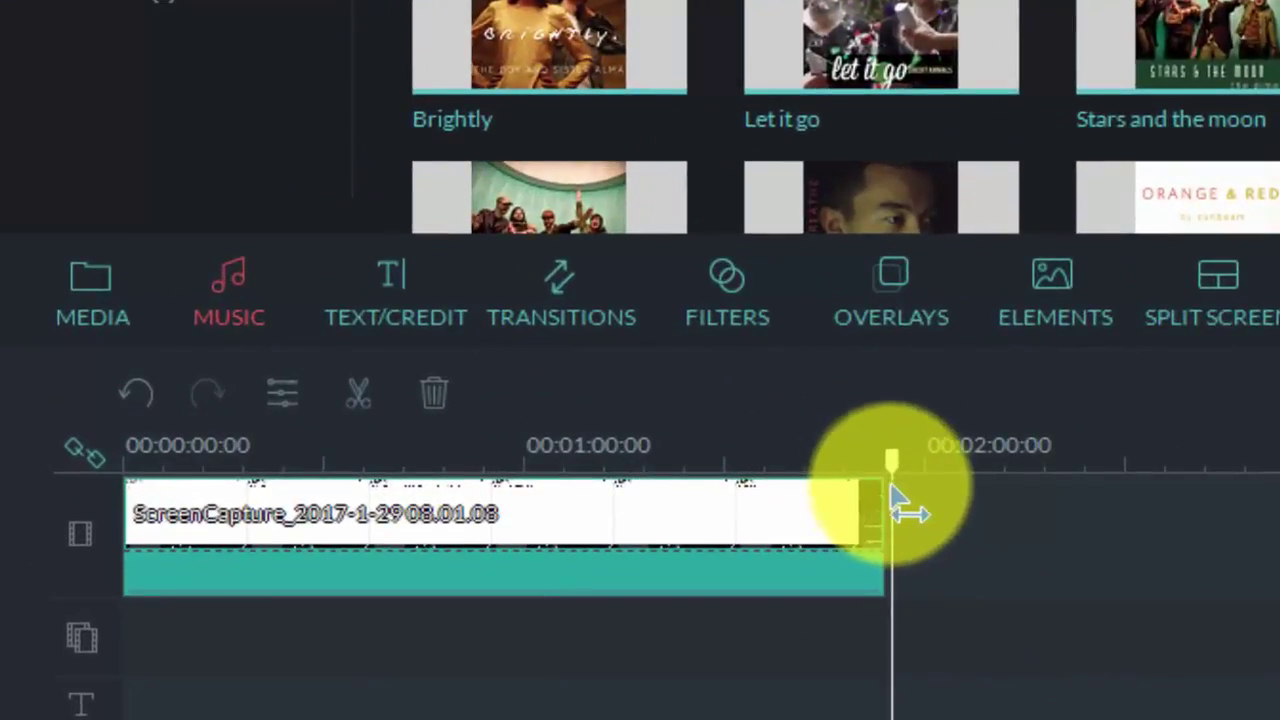
pyautogui.moveTo(897, 497); pyautogui.dragTo(890, 515)
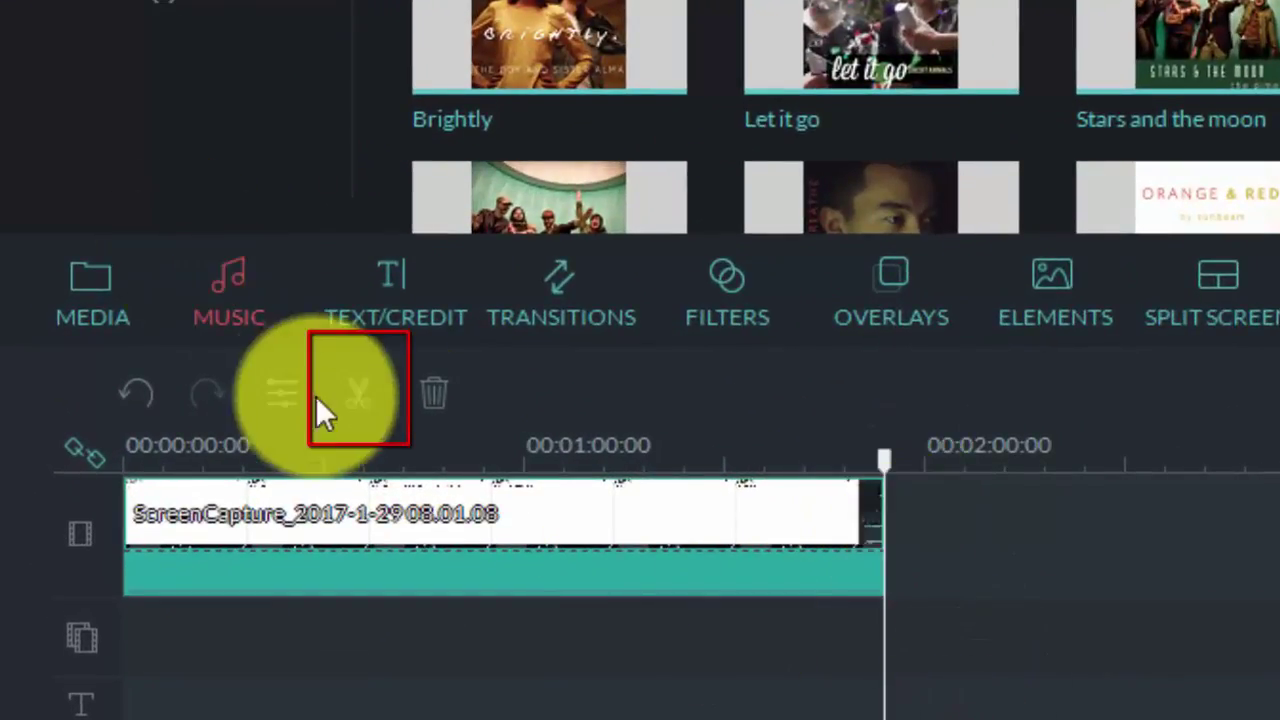
pyautogui.click(367, 388)
pyautogui.click(1126, 705)
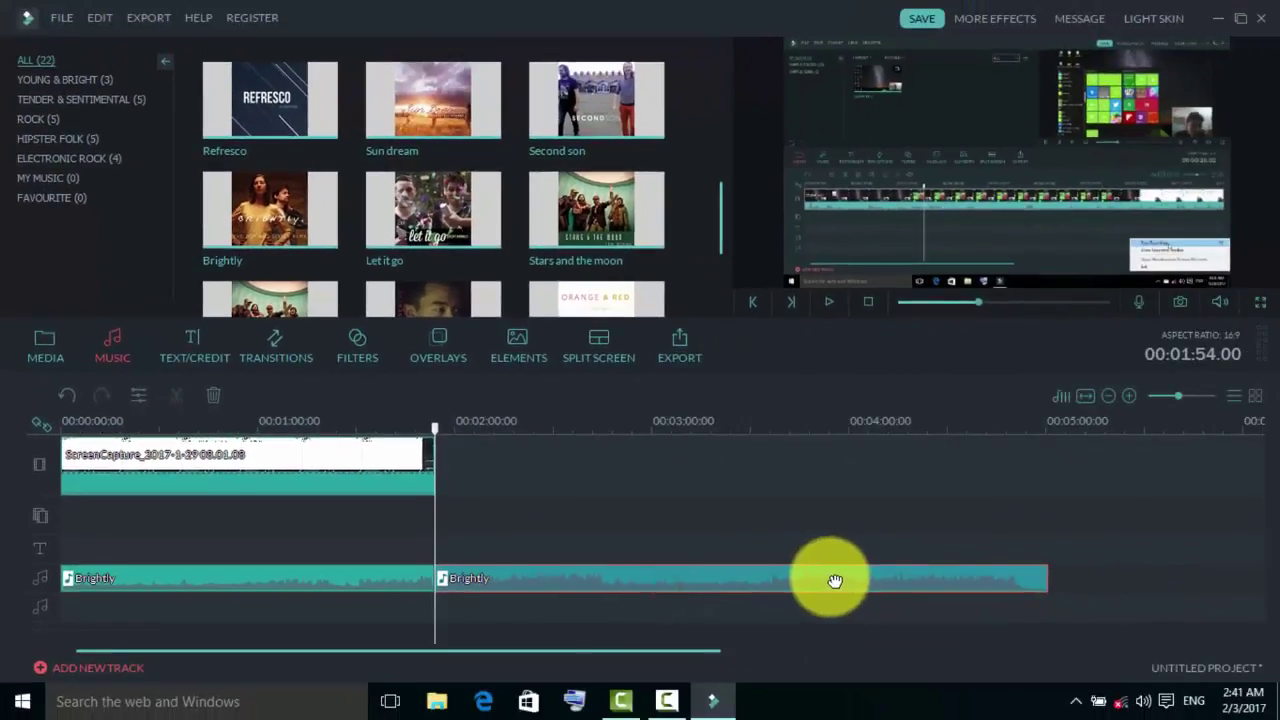
pyautogui.press('Delete')
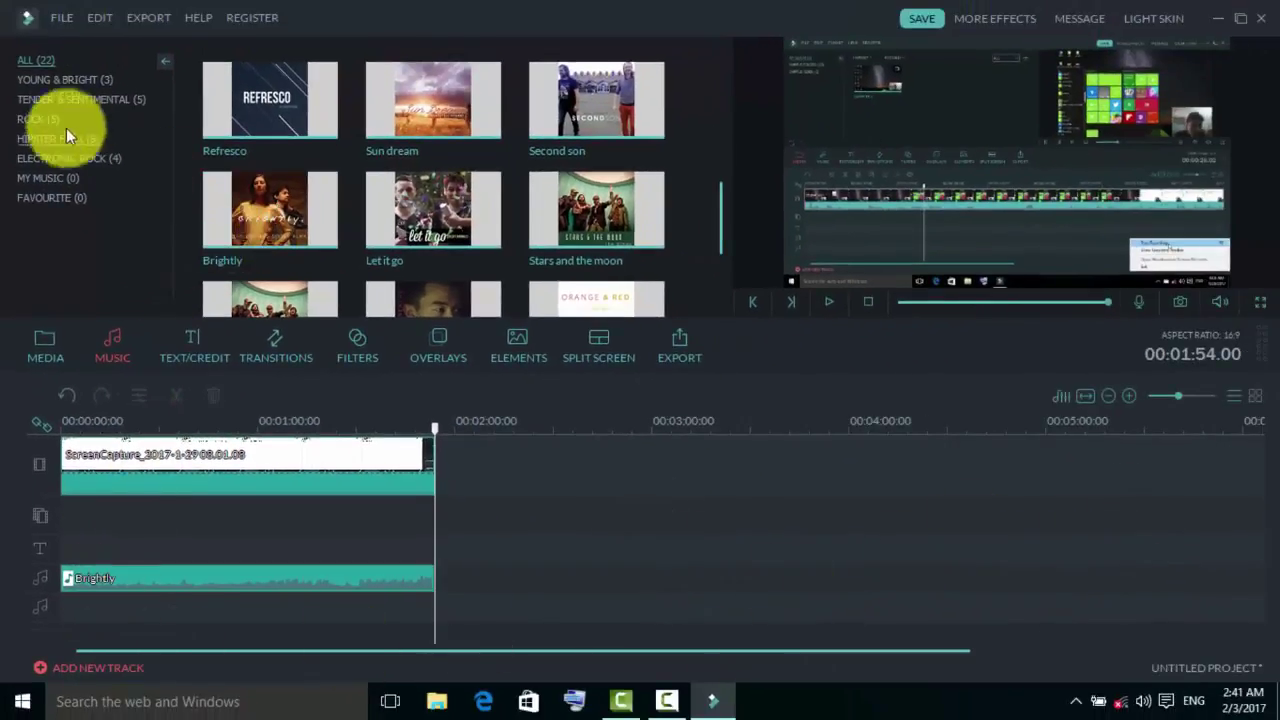
# - Add the Ornate title to the start of the text track and enlarge the timeline scale to show it clearly
pyautogui.click(193, 342)
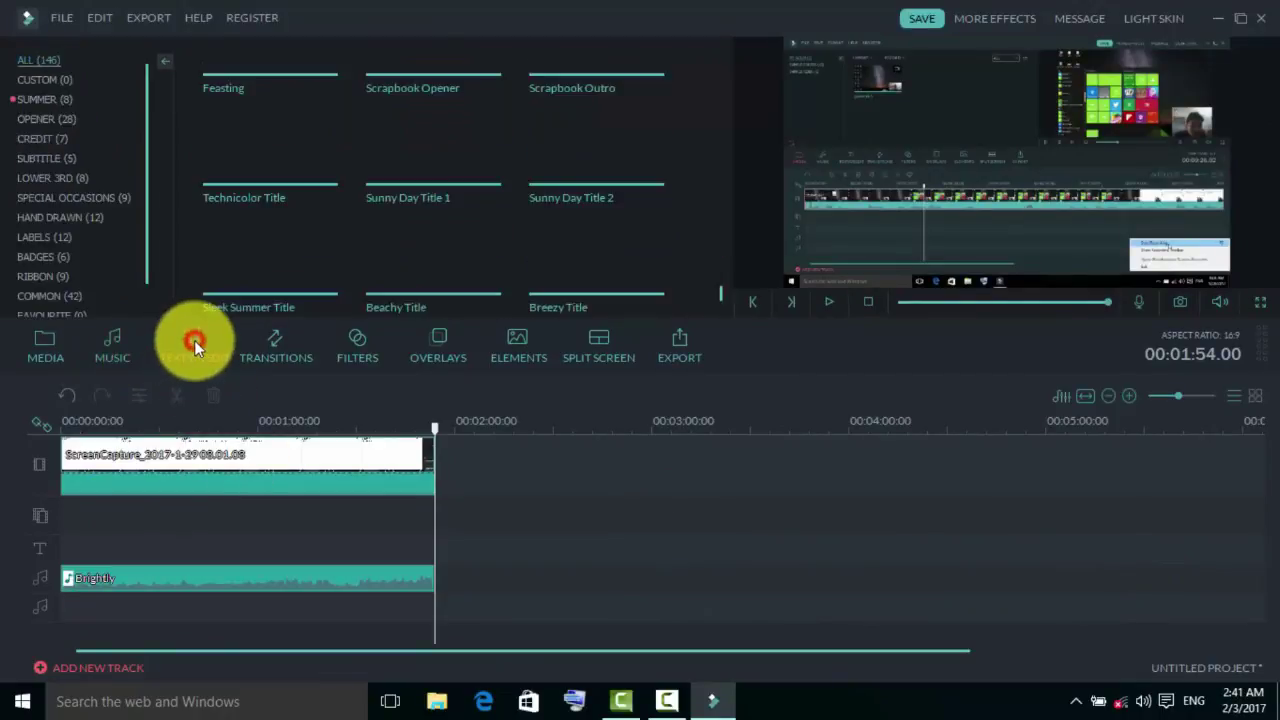
pyautogui.scroll(-10, 718, 237)
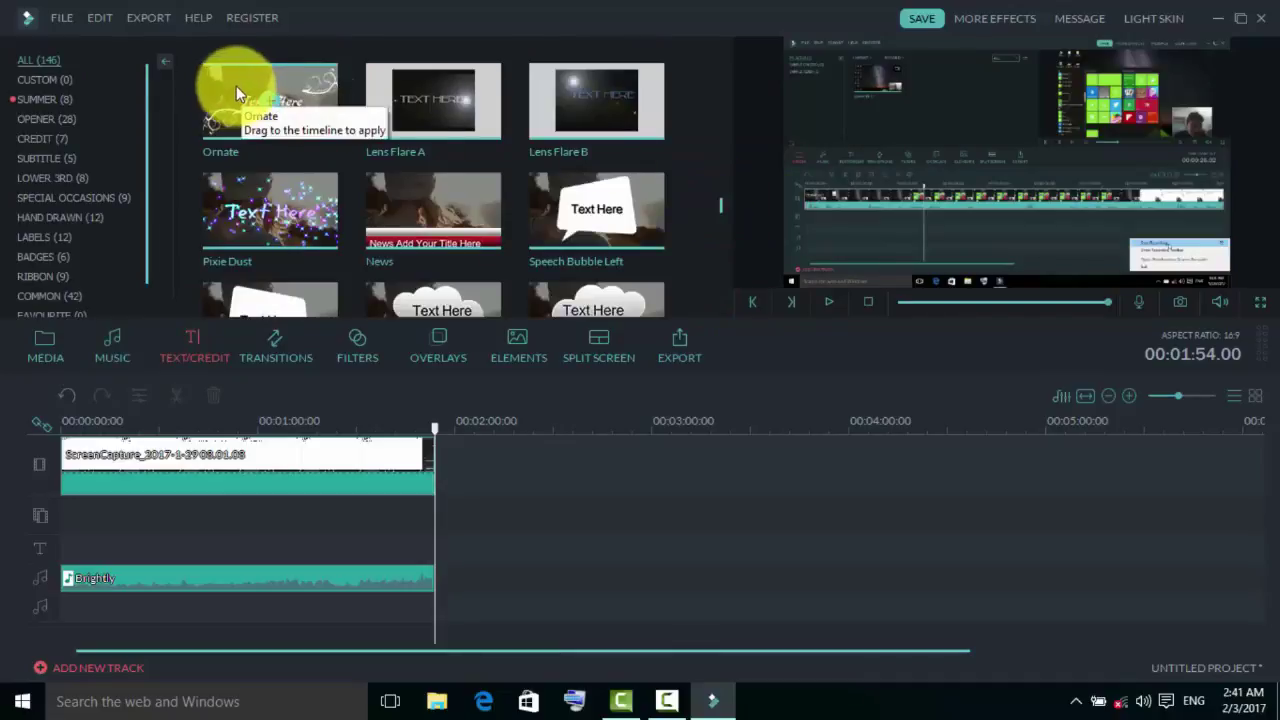
pyautogui.click(236, 86)
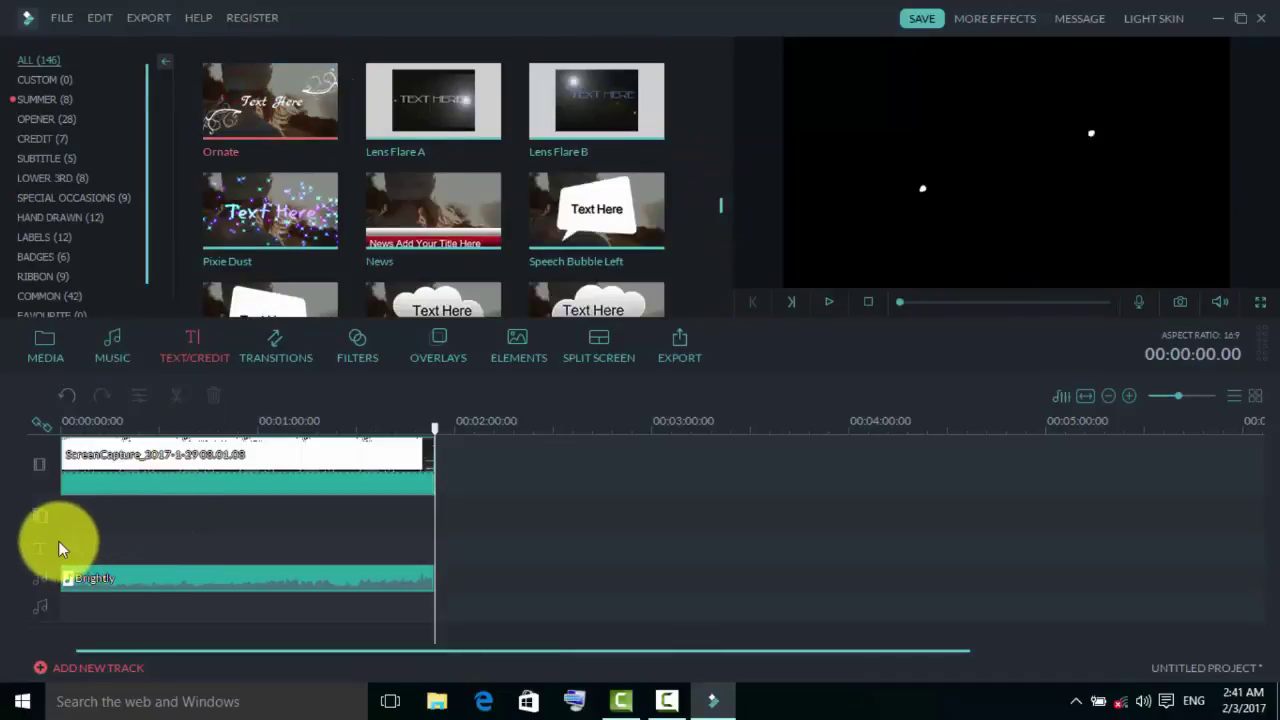
pyautogui.moveTo(249, 99)
pyautogui.mouseDown()
pyautogui.moveTo(228, 267)
pyautogui.moveTo(113, 593)
pyautogui.moveTo(64, 576)
pyautogui.mouseUp()
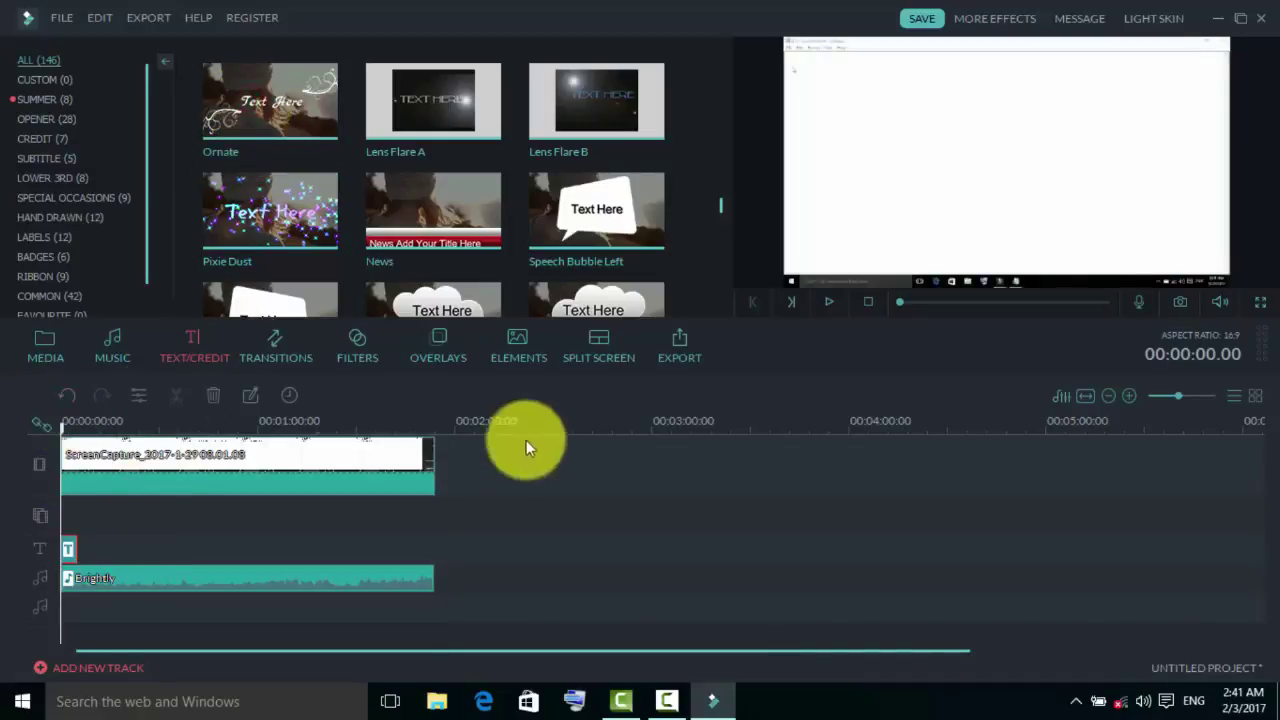
pyautogui.click(1197, 398)
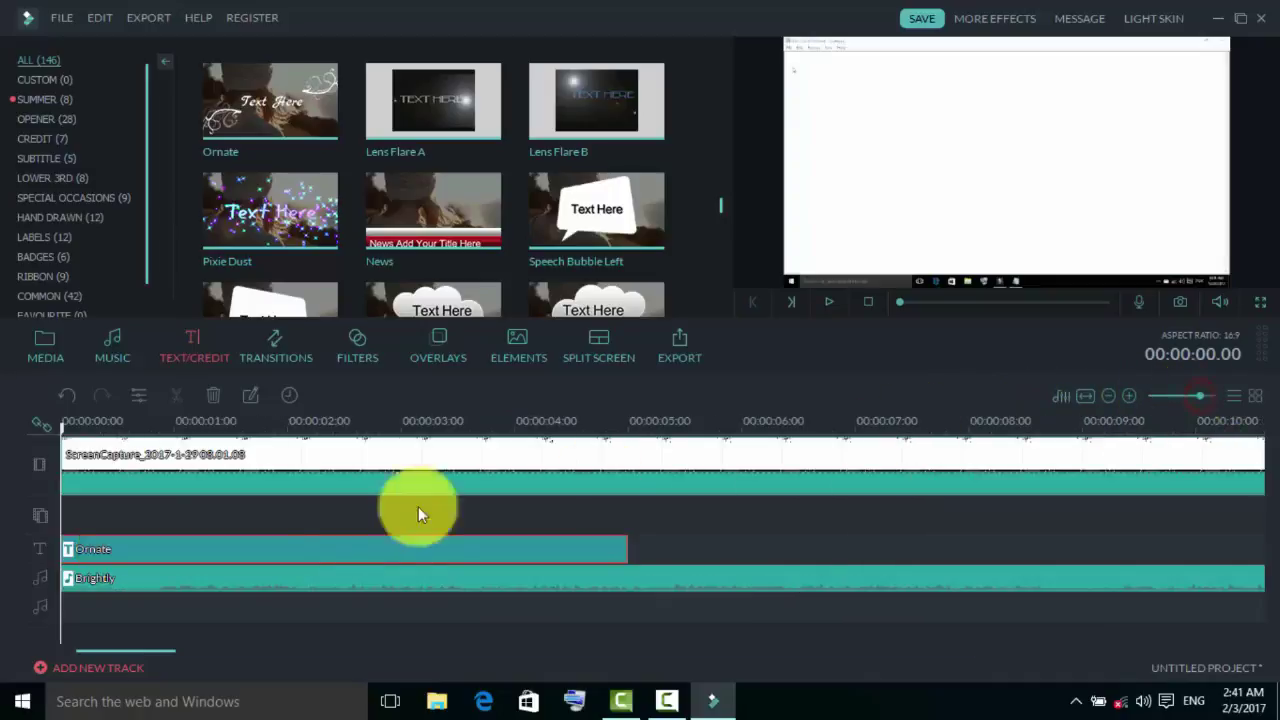
# - Replace the Ornate title's text with TRICKS CORNER, move it fully inside the video frame, and play the title back
pyautogui.doubleClick(195, 543)
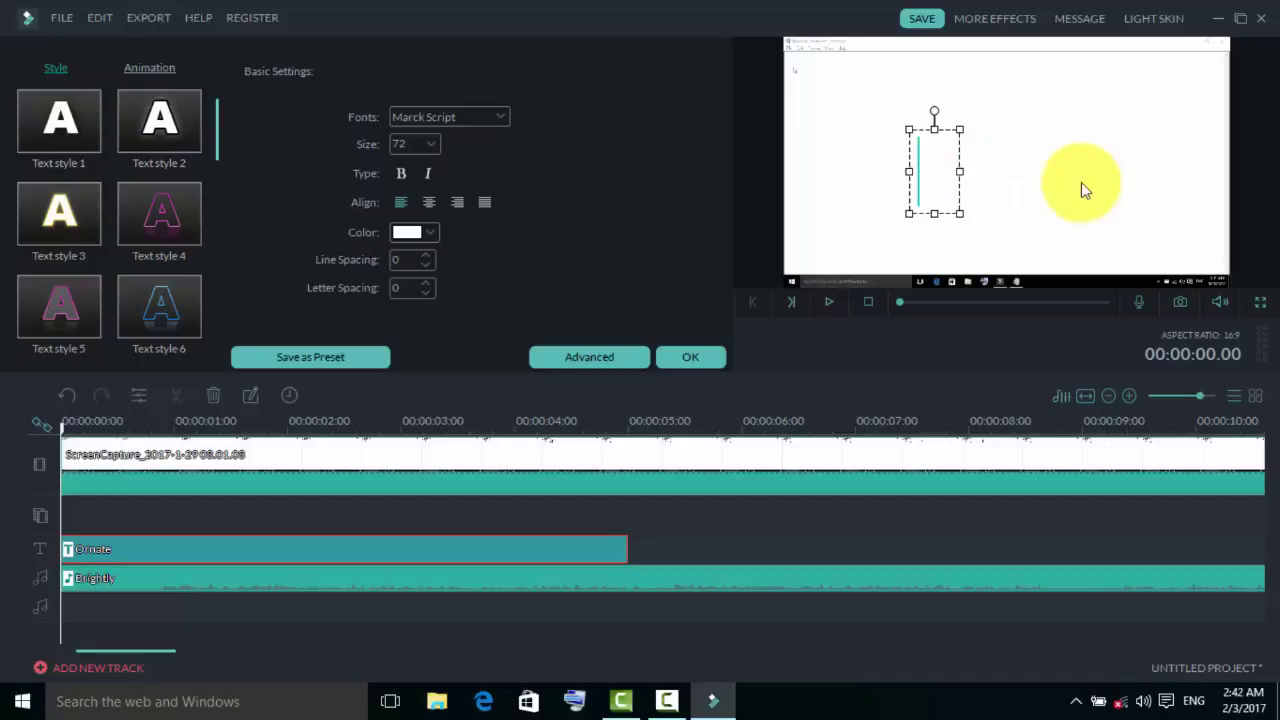
pyautogui.write('TRICKS CORNE')
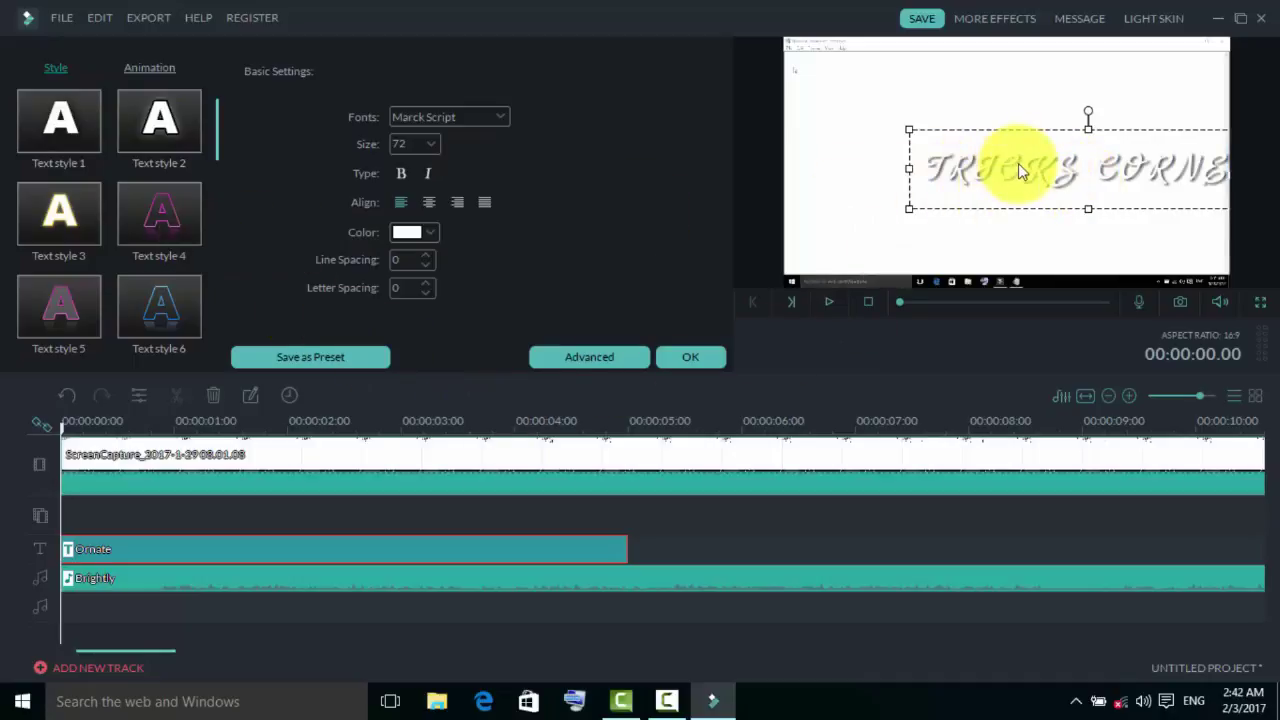
pyautogui.click(1054, 168)
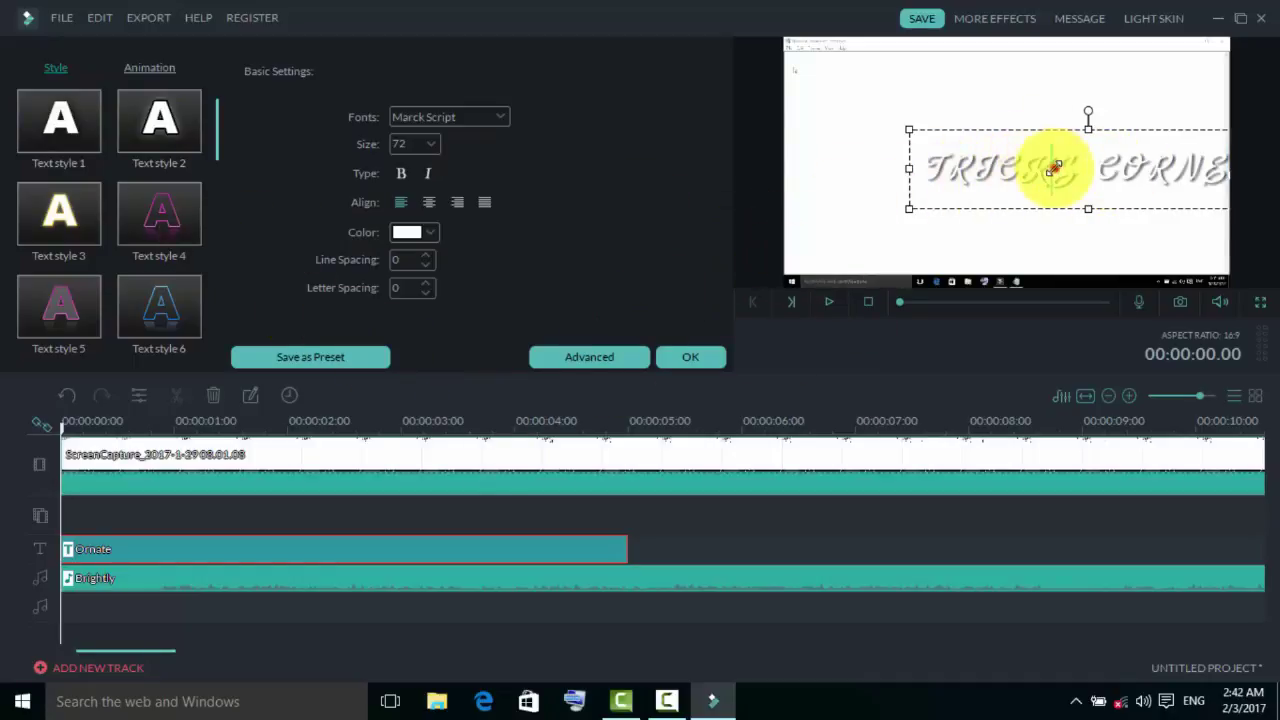
pyautogui.click(1117, 168)
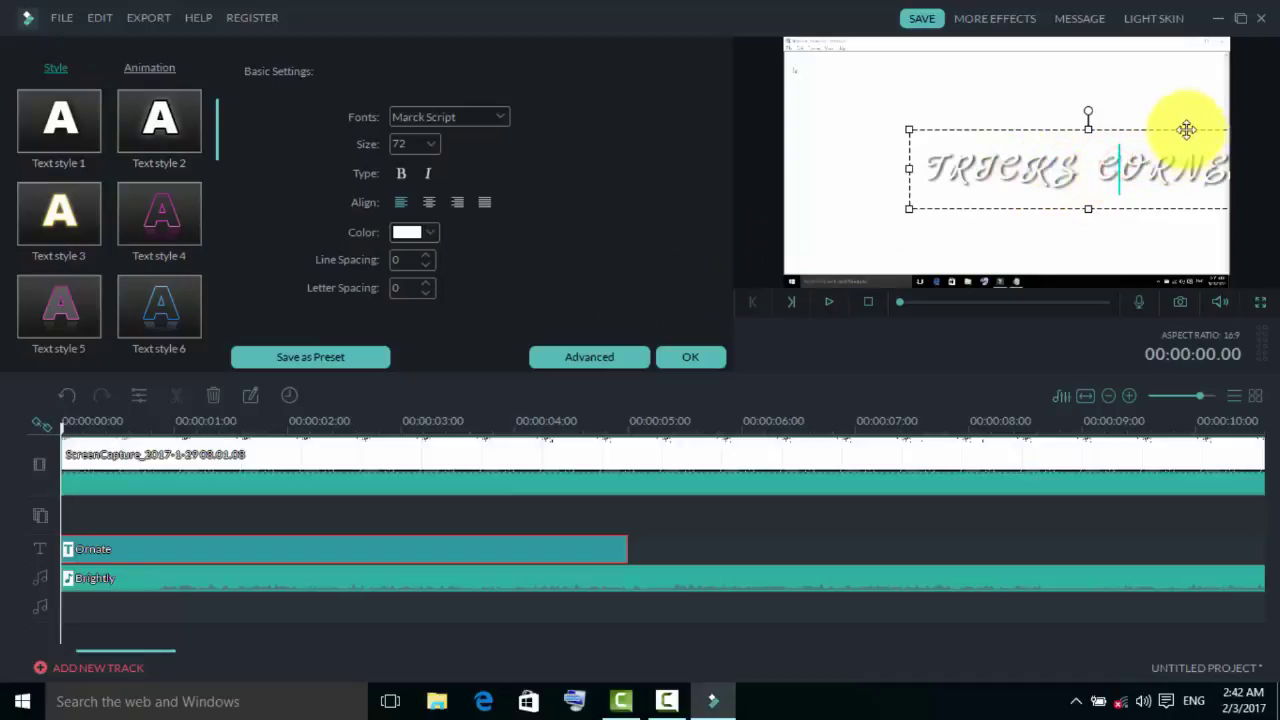
pyautogui.moveTo(1180, 129); pyautogui.dragTo(1114, 123)
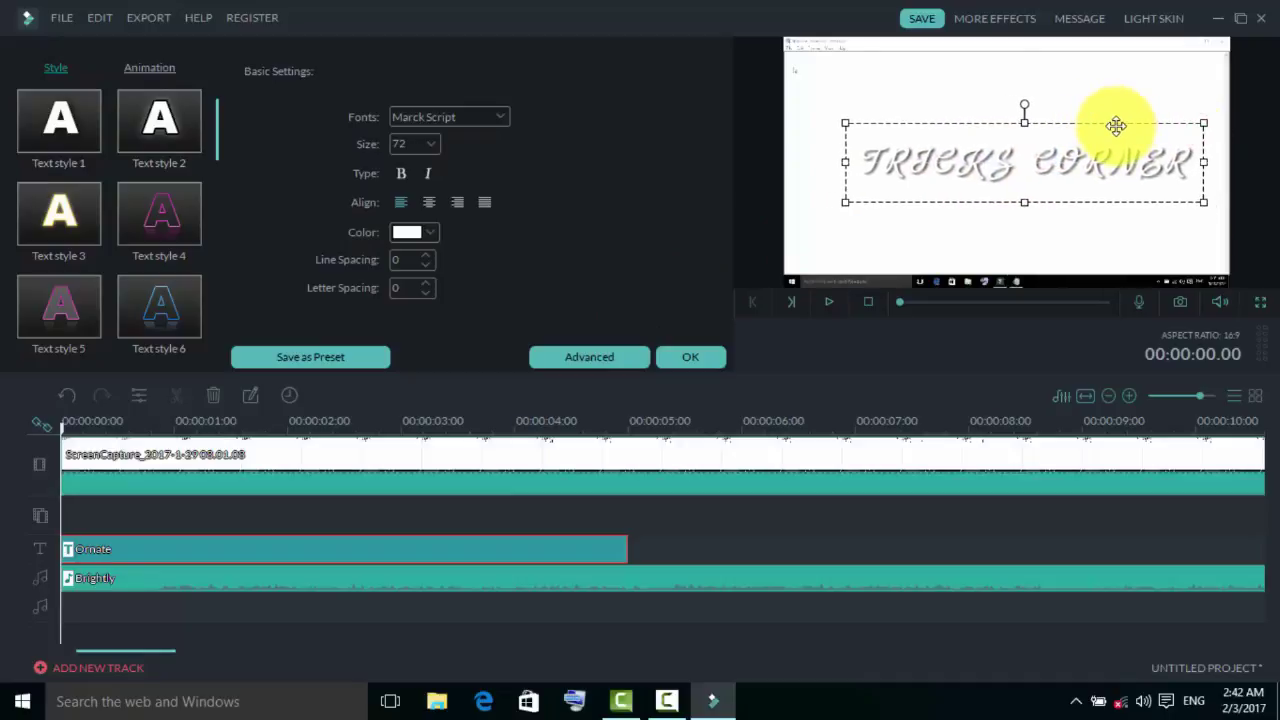
pyautogui.click(706, 358)
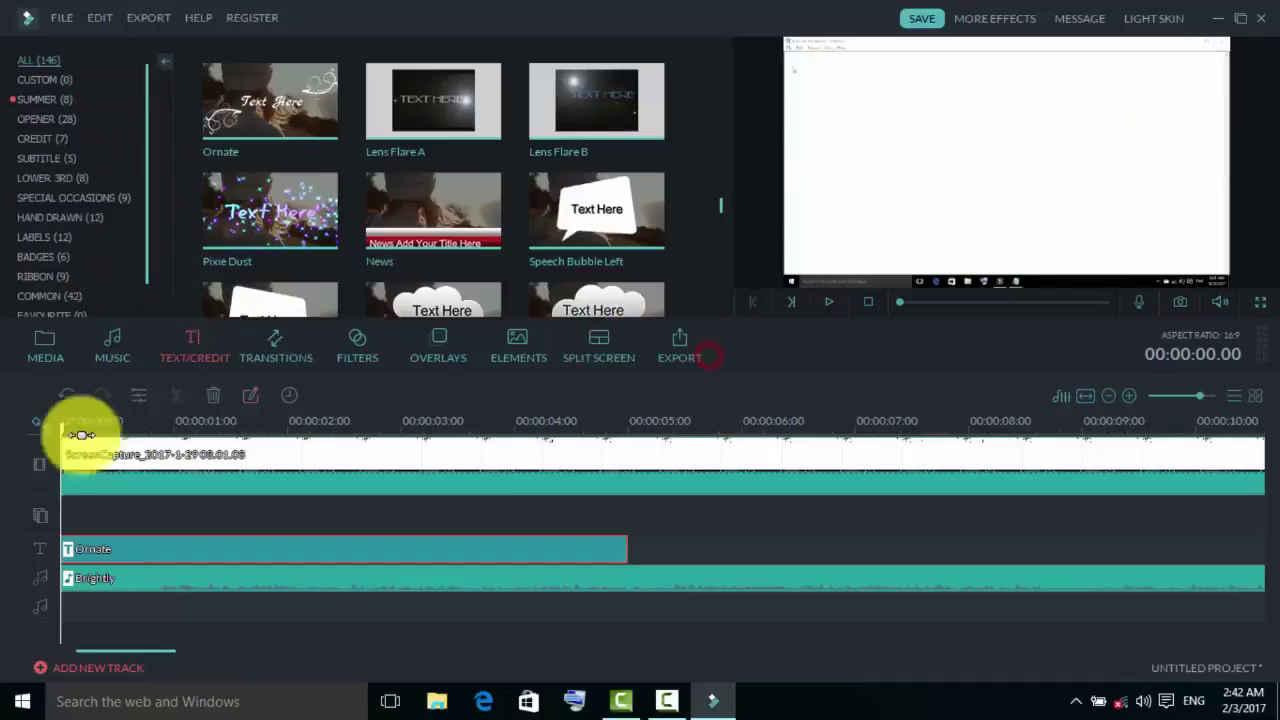
pyautogui.press('space')
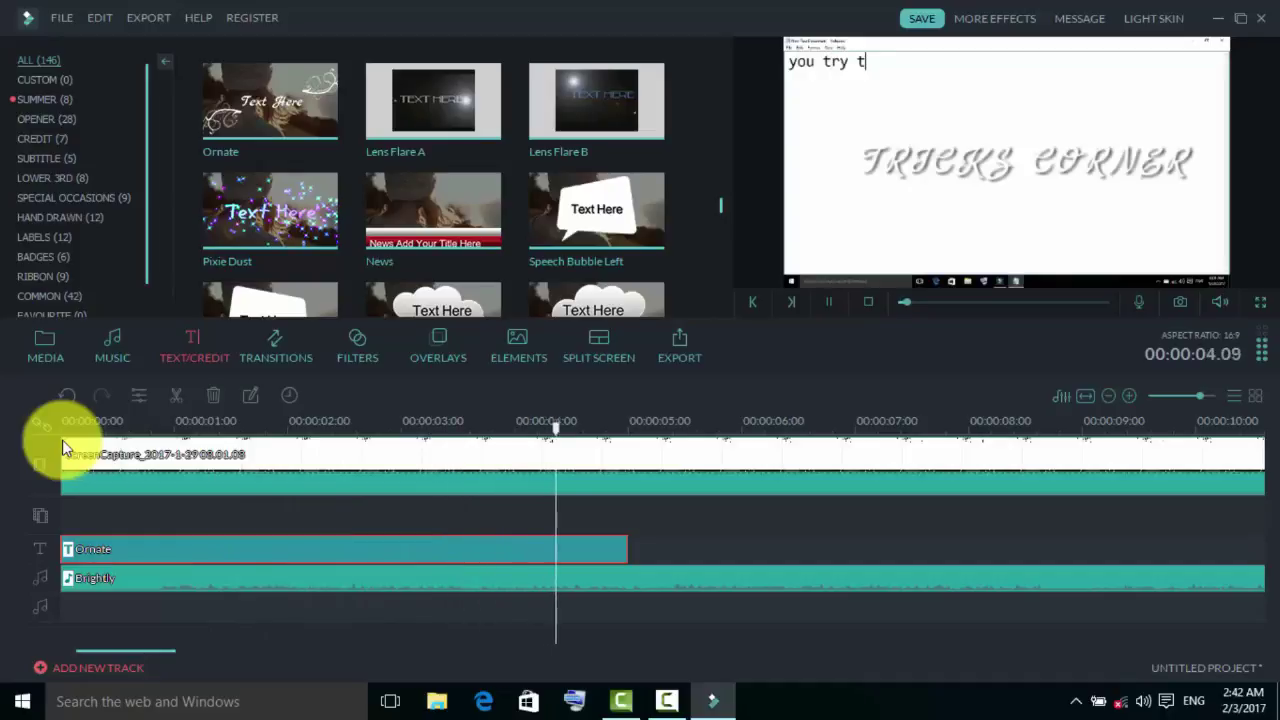
pyautogui.press('space')
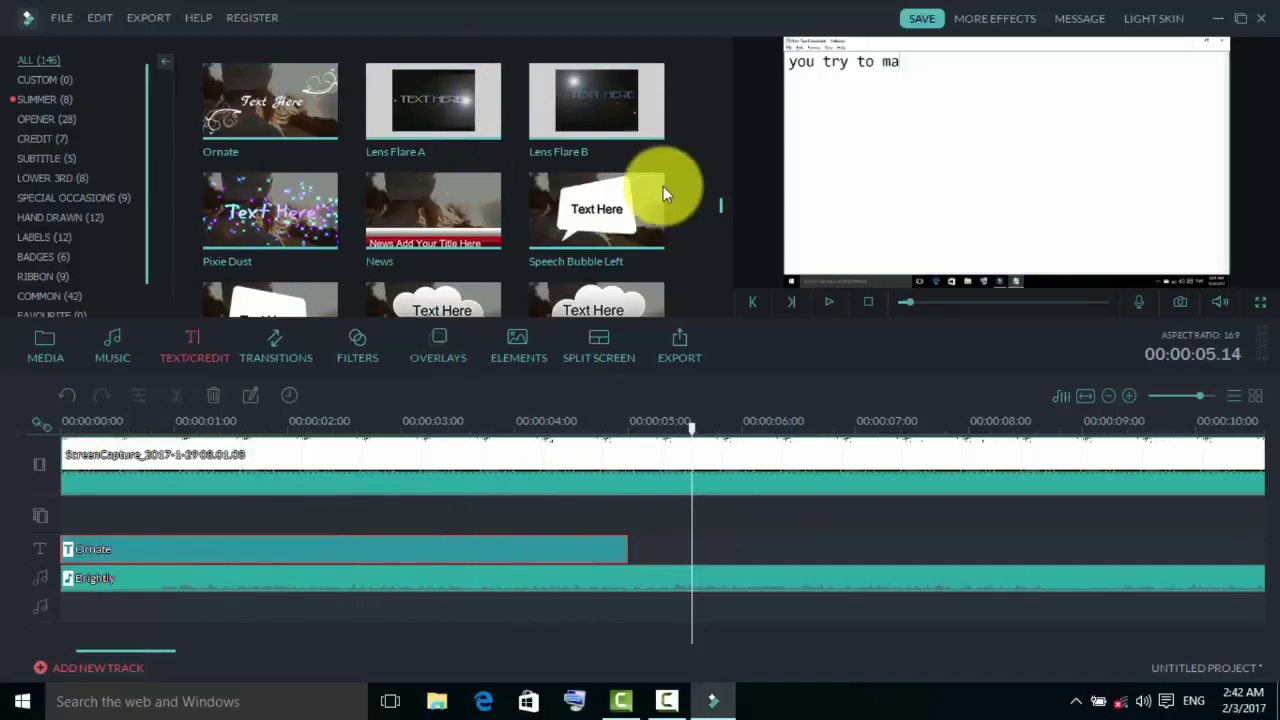
# - Find the Modern 3 title in the text library and add it to the text track directly after the Ornate title
pyautogui.scroll(-6, 719, 204)
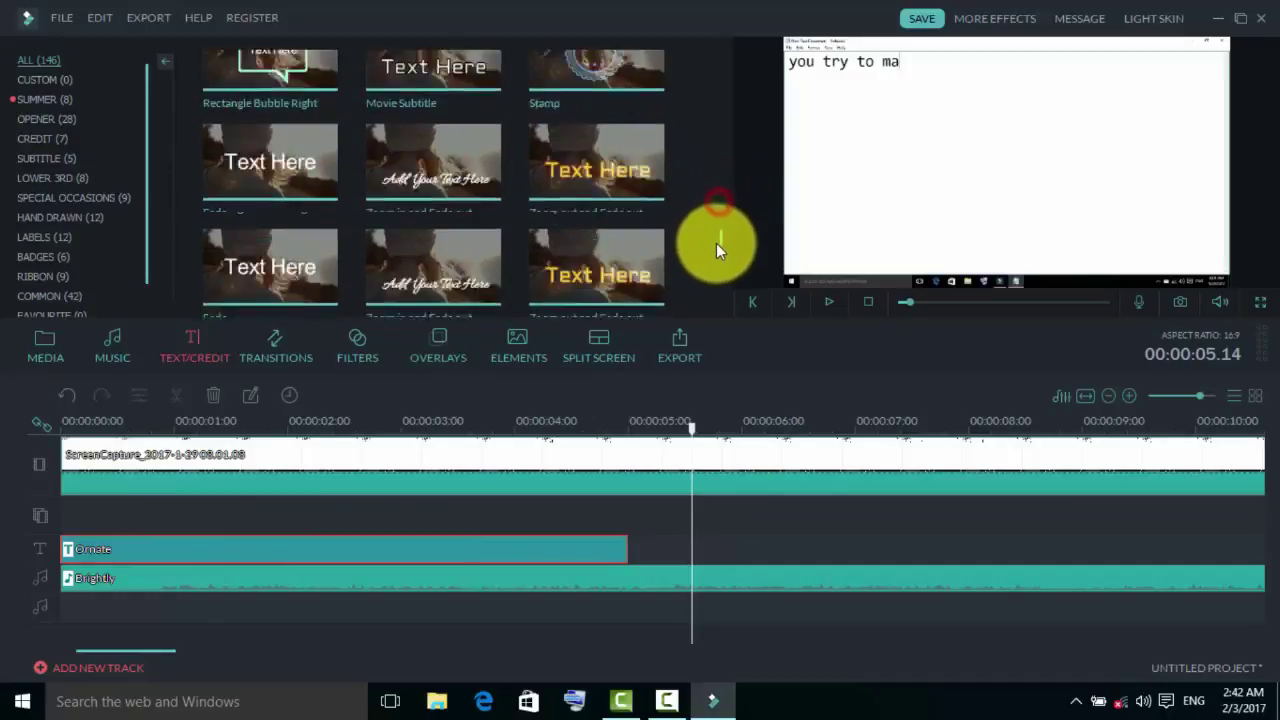
pyautogui.scroll(-4, 717, 239)
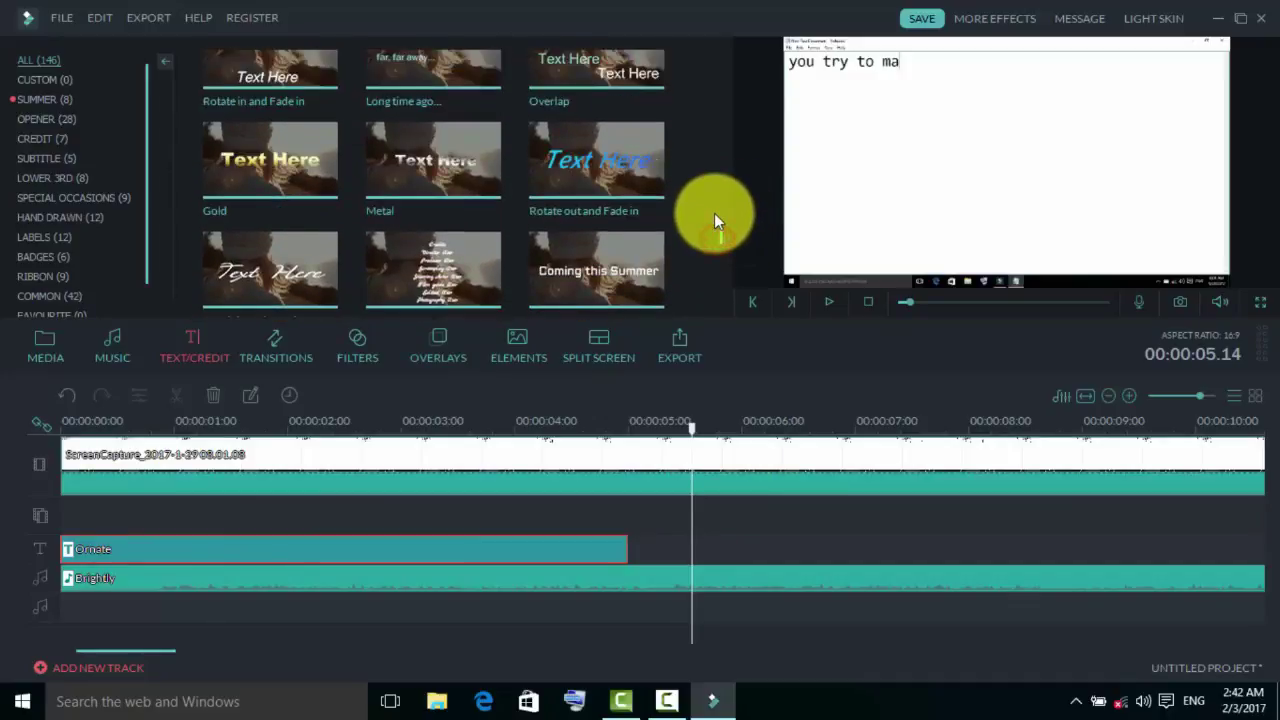
pyautogui.scroll(4, 721, 232)
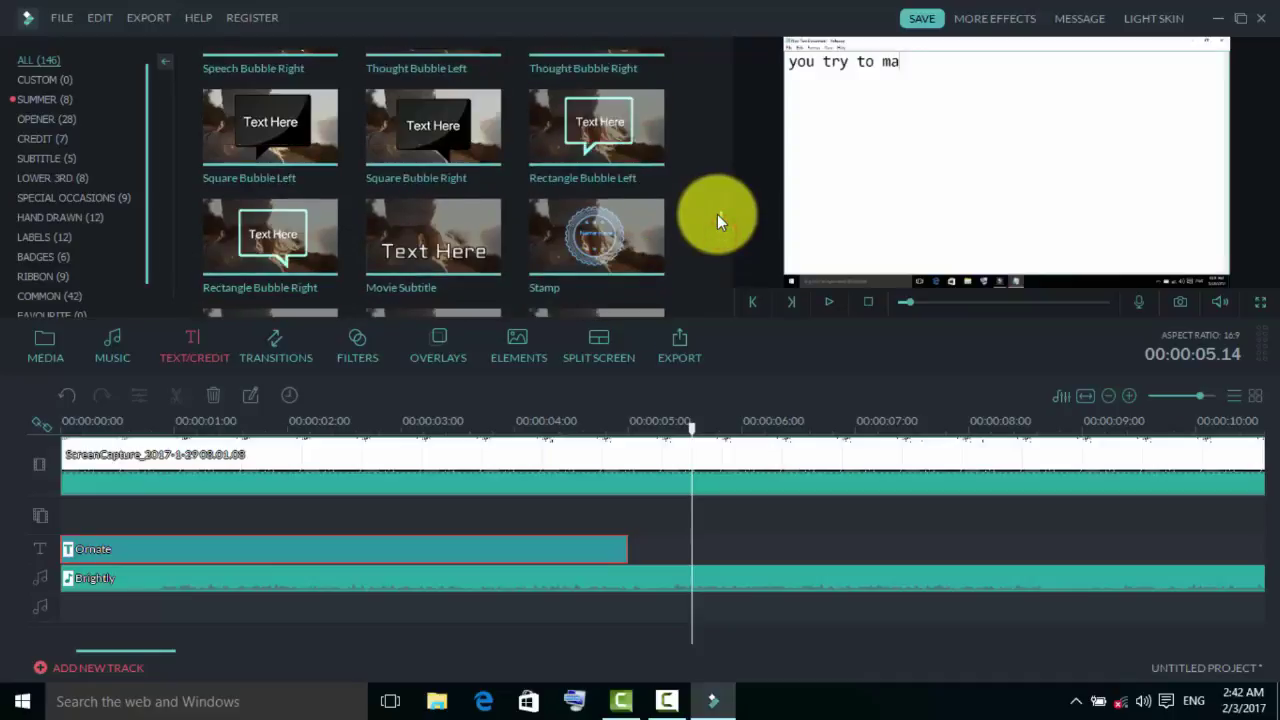
pyautogui.scroll(4, 713, 204)
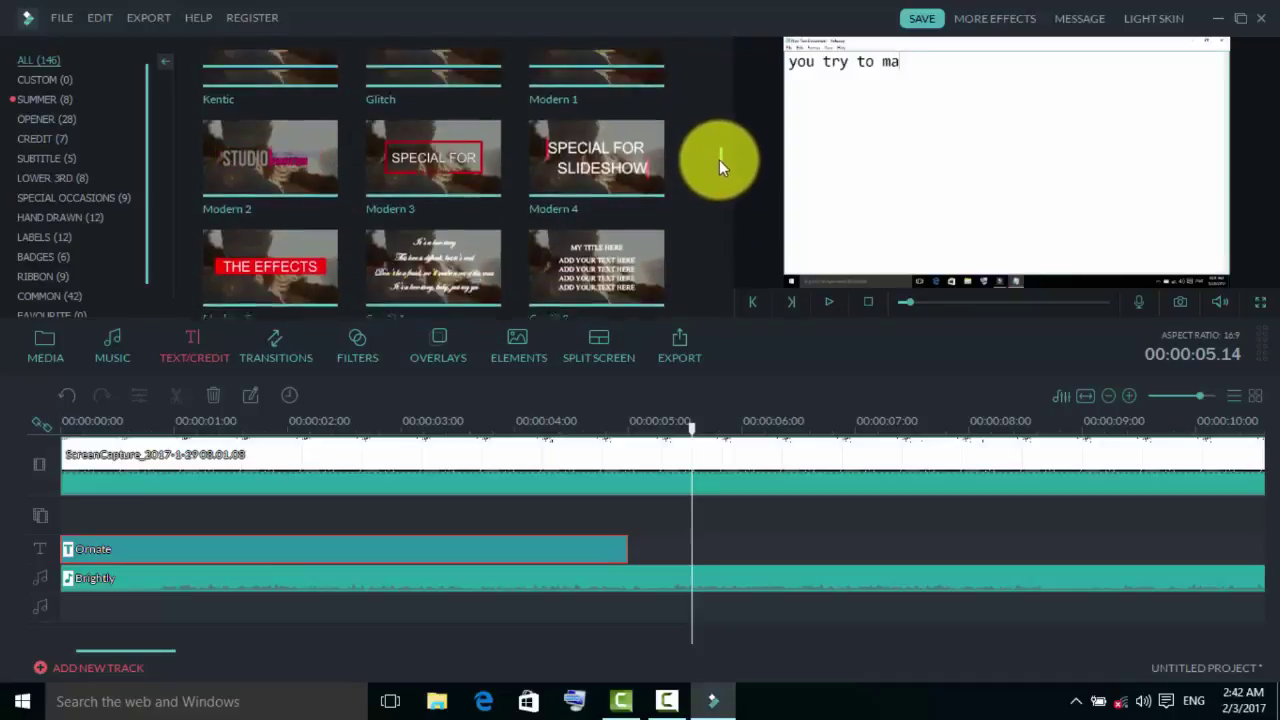
pyautogui.scroll(-1, 719, 153)
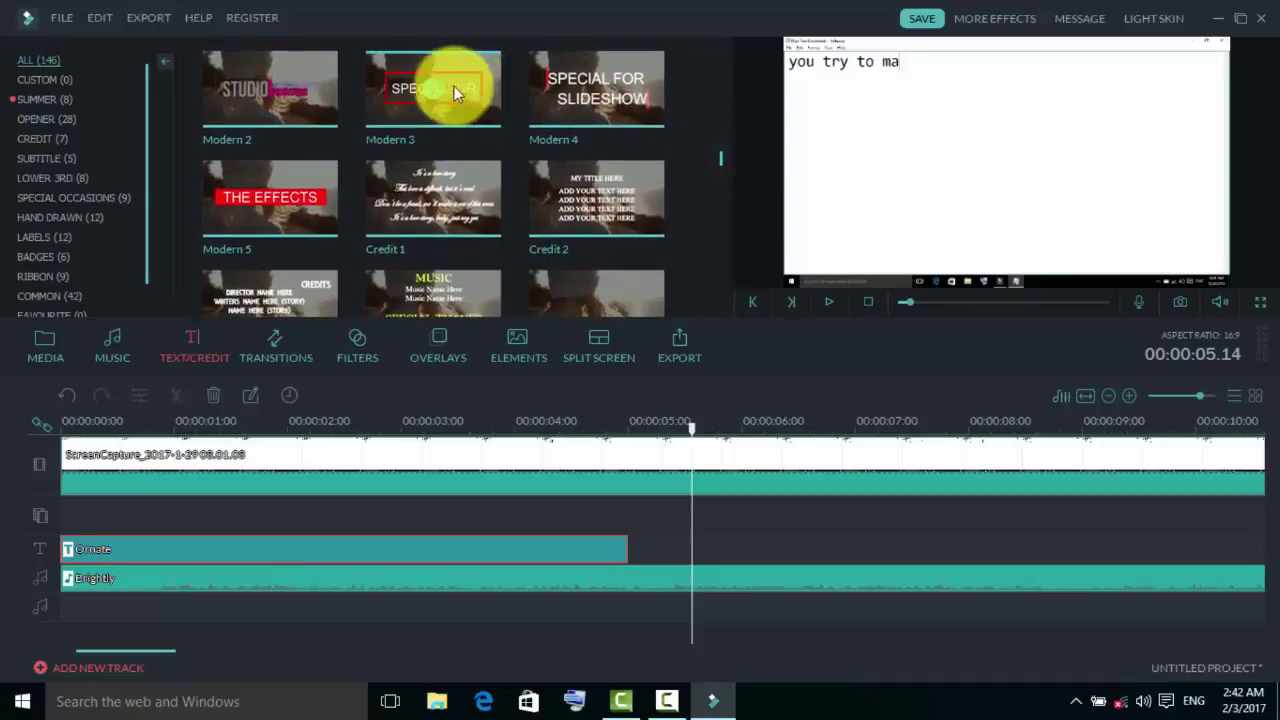
pyautogui.click(427, 95)
pyautogui.moveTo(520, 268); pyautogui.dragTo(700, 557)
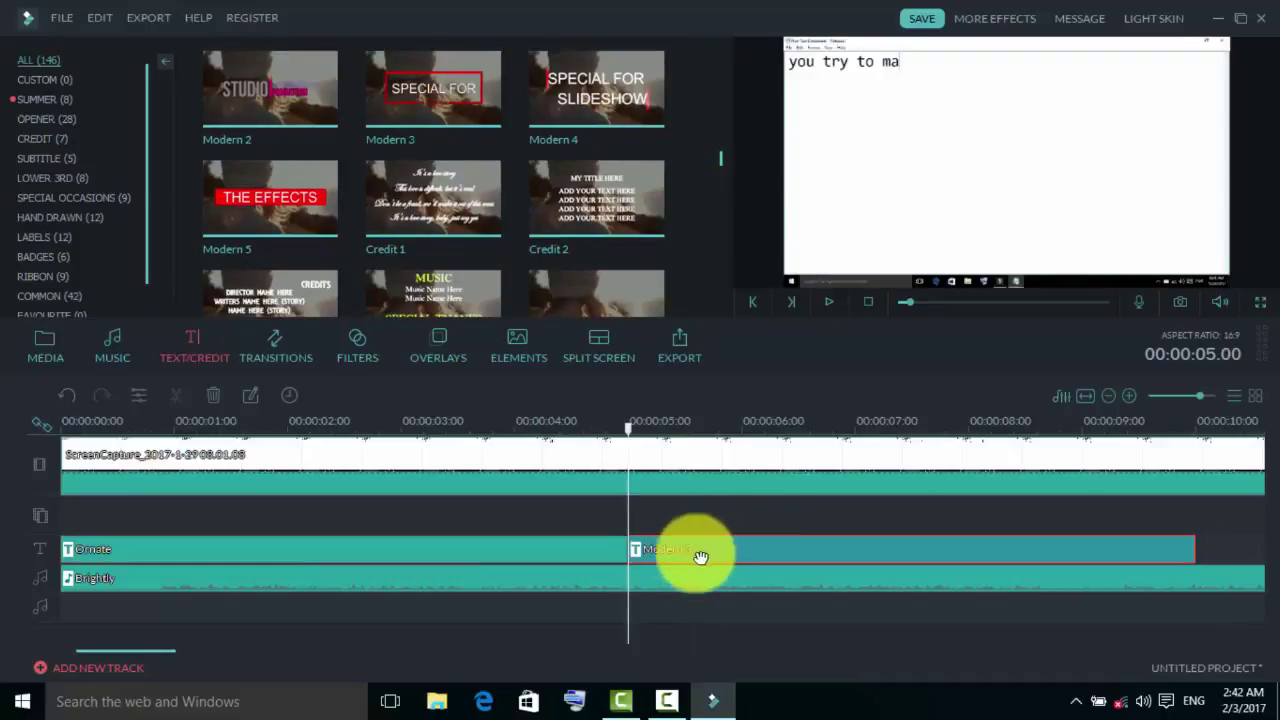
# - Replace the main line of the Modern 3 title with HELLO in red
pyautogui.click(1195, 396)
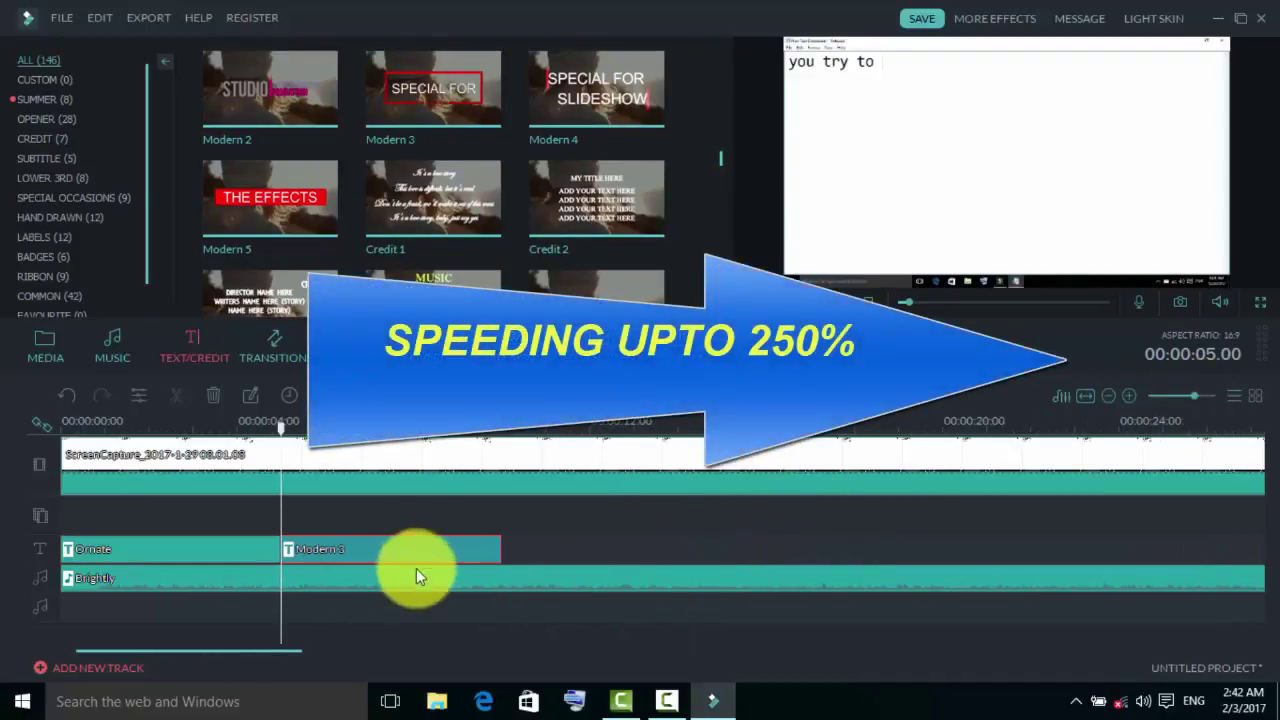
pyautogui.doubleClick(417, 558)
pyautogui.click(1001, 162)
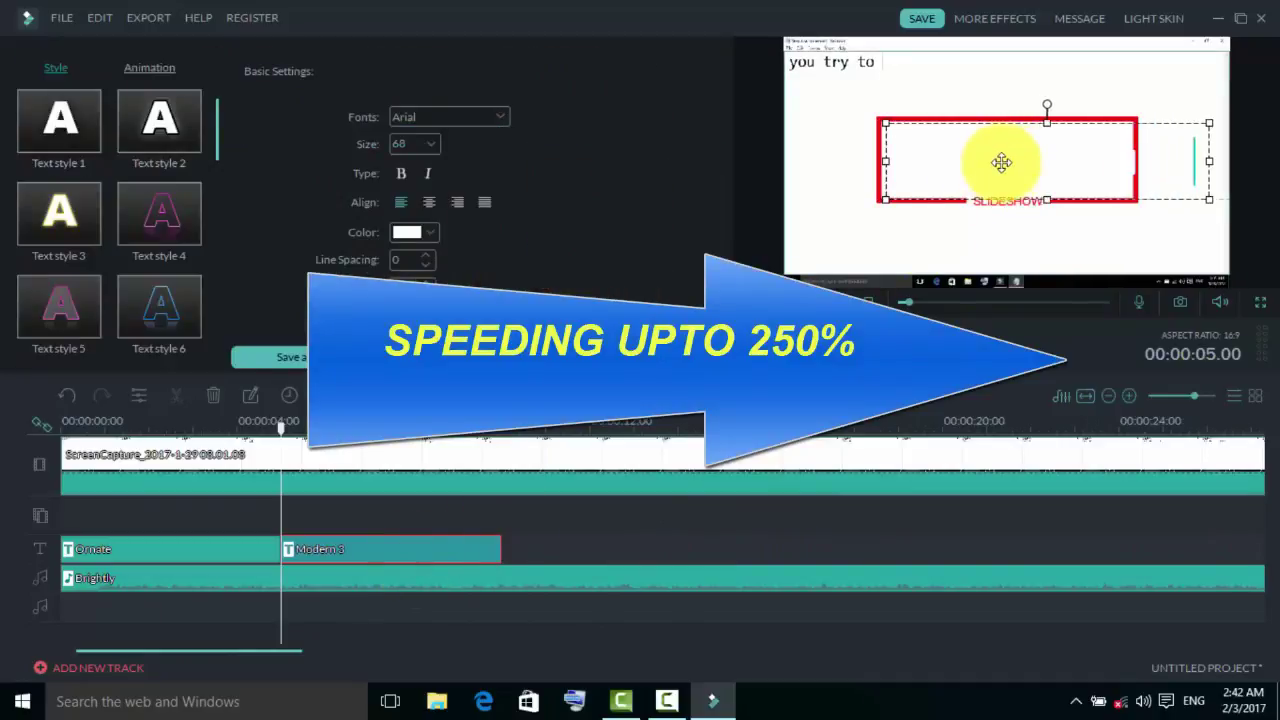
pyautogui.click(425, 233)
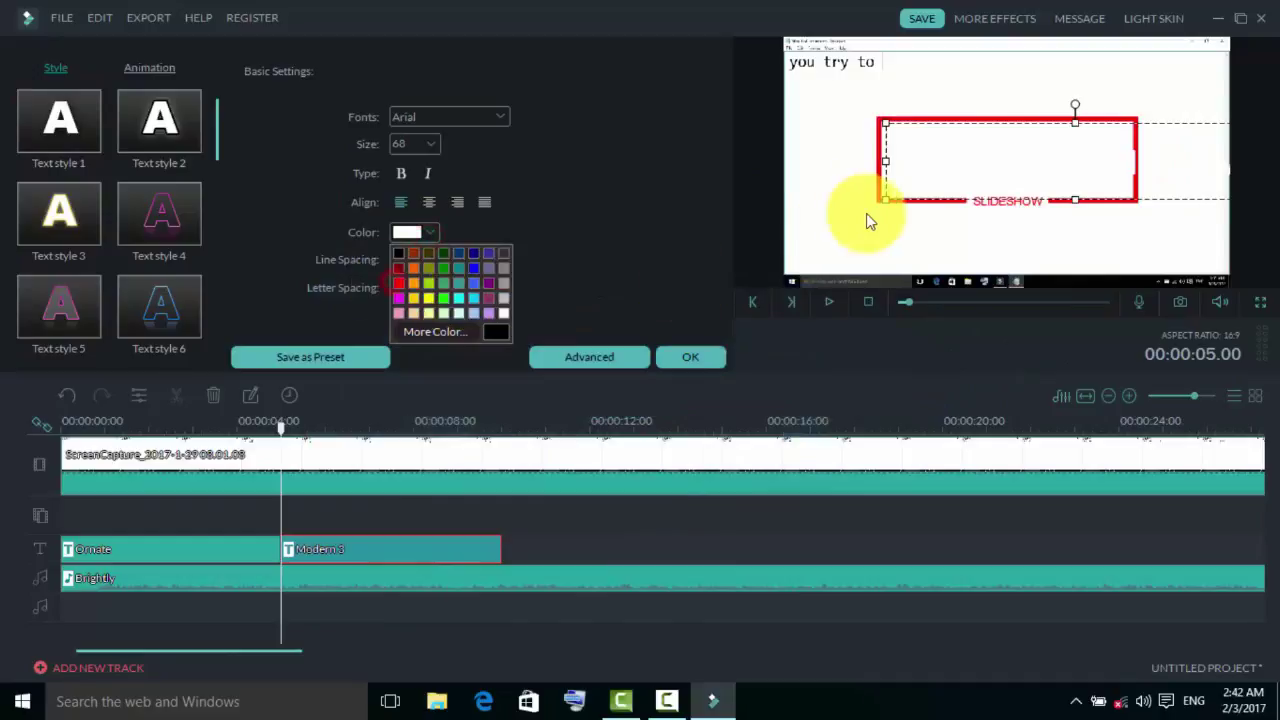
pyautogui.click(1090, 168)
pyautogui.hotkey('ctrl', 'a')
pyautogui.click(425, 232)
pyautogui.click(398, 283)
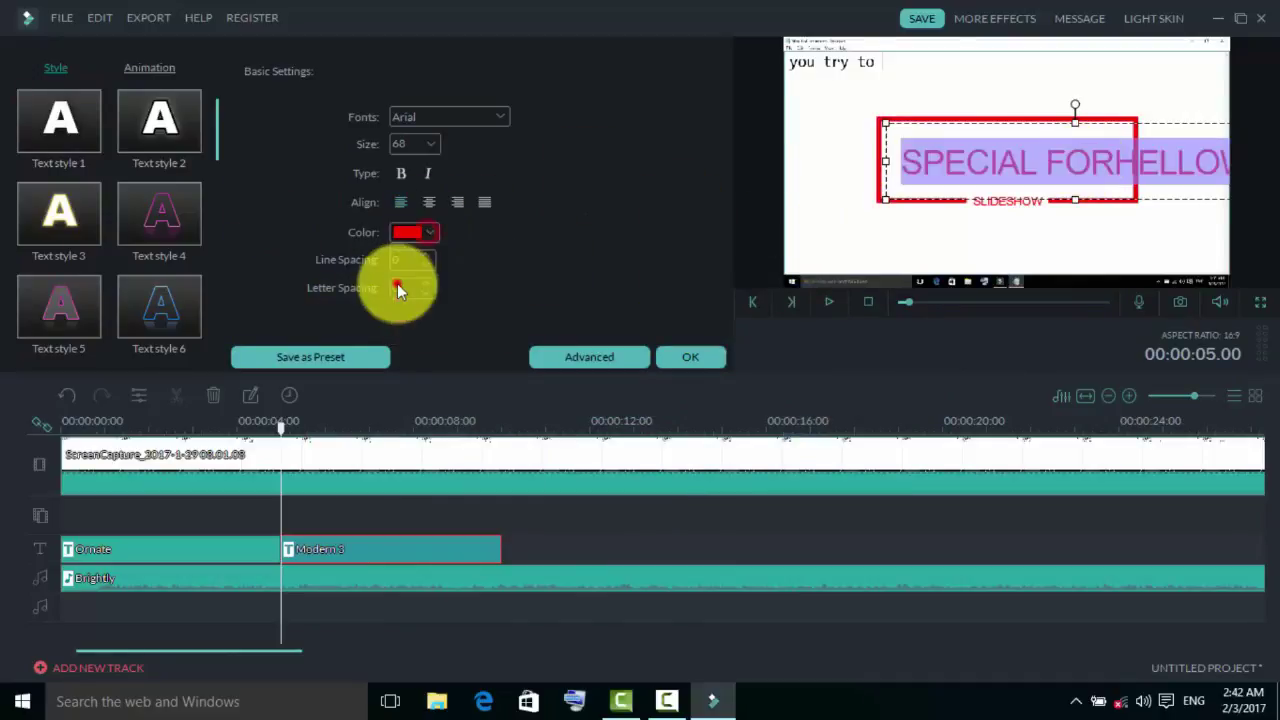
pyautogui.write('HELLO')
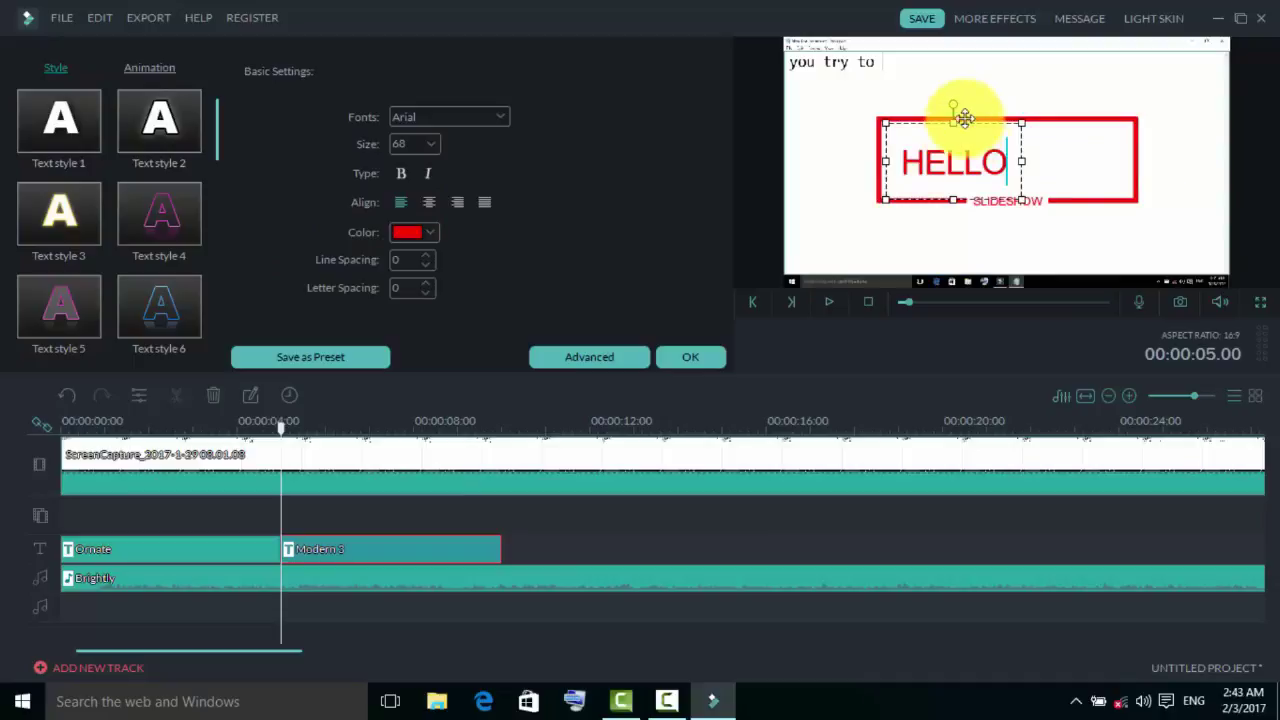
# - Widen the HELLO text to fill the title's red frame, apply the title changes and play back the result
pyautogui.moveTo(972, 118); pyautogui.dragTo(1127, 160)
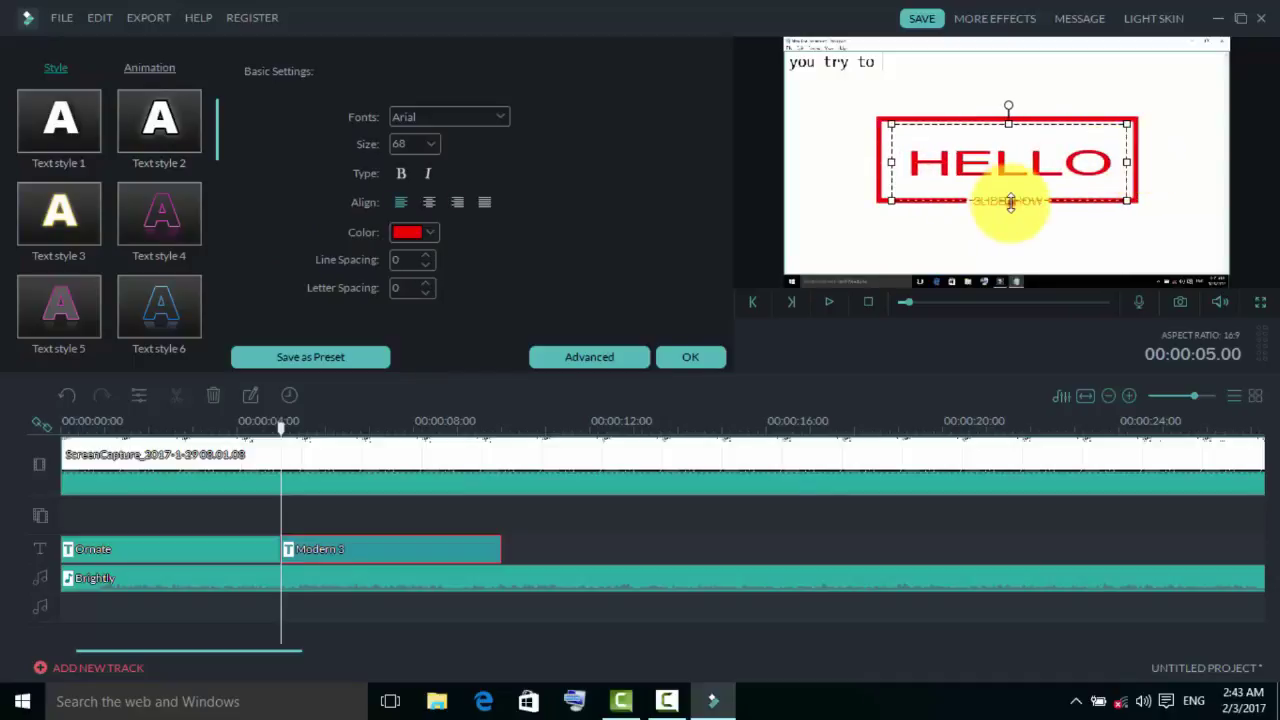
pyautogui.click(1006, 212)
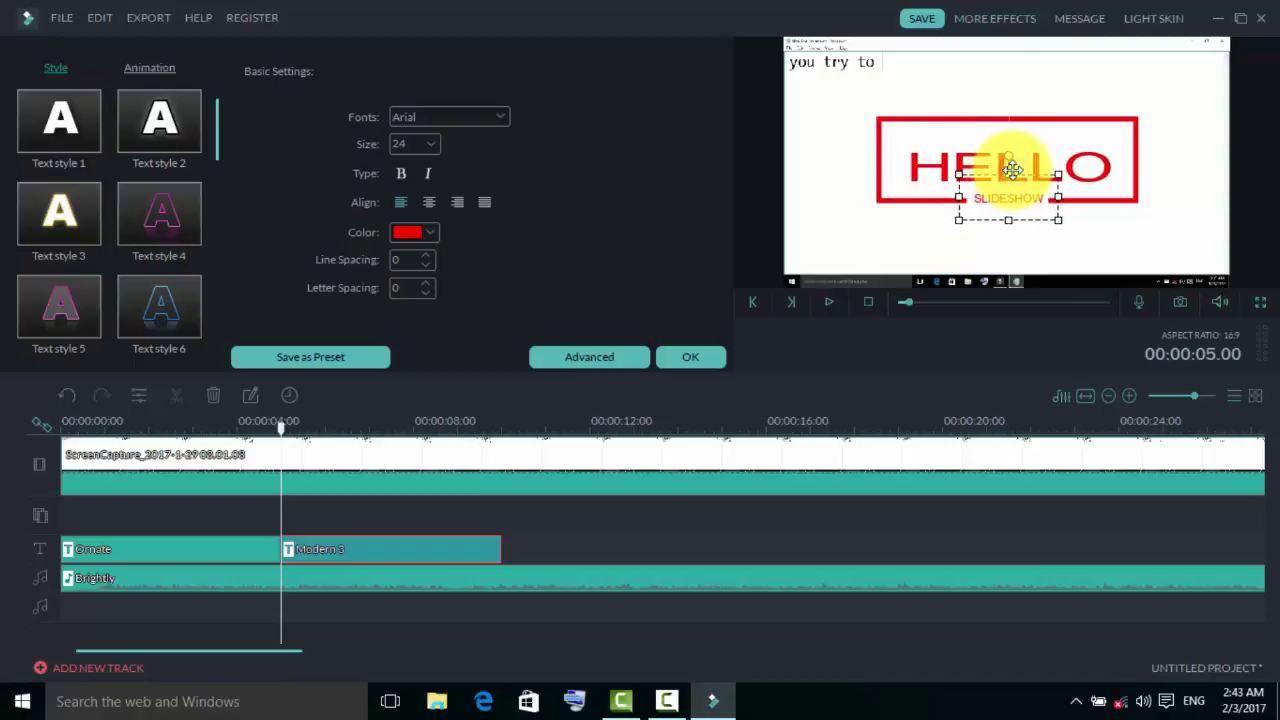
pyautogui.click(690, 354)
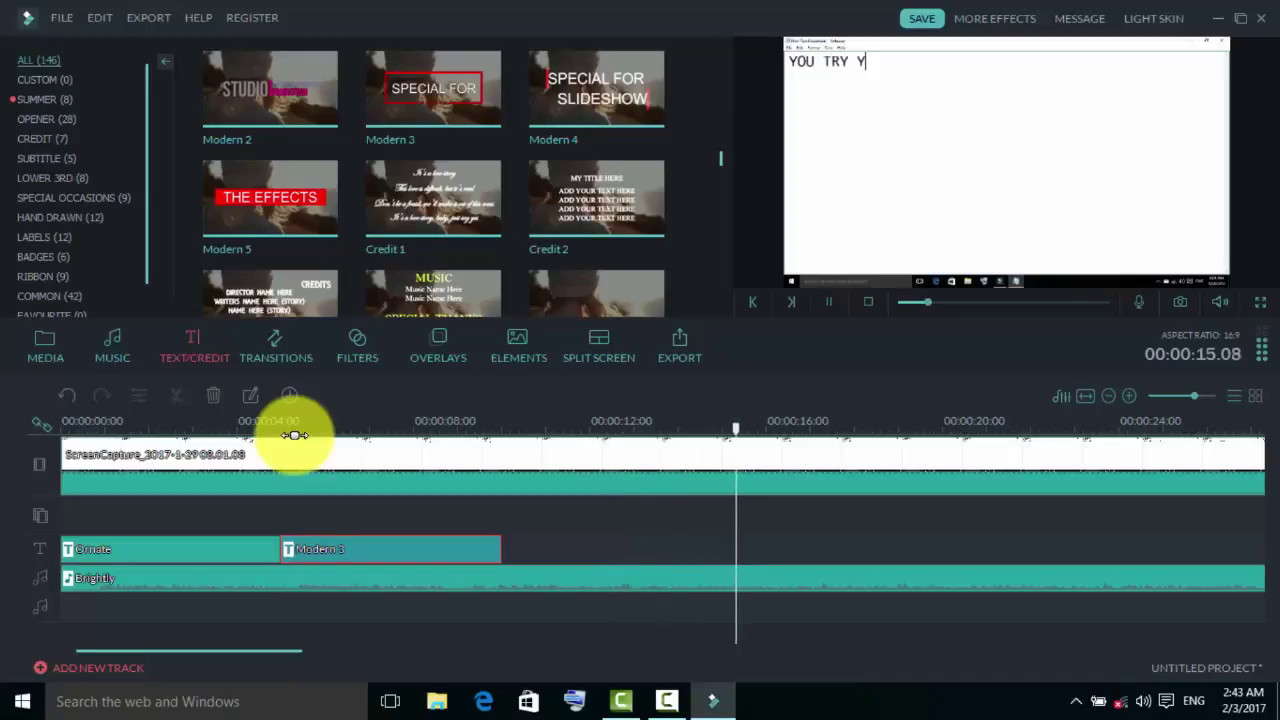
pyautogui.press('space')
# - Show the transitions library and split the screen capture clip at 00:01:42.02
pyautogui.moveTo(720, 156)
pyautogui.mouseDown()
pyautogui.moveTo(718, 280)
pyautogui.moveTo(720, 148)
pyautogui.mouseUp()
pyautogui.click(276, 350)
pyautogui.click(503, 446)
pyautogui.moveTo(741, 420); pyautogui.dragTo(1050, 490)
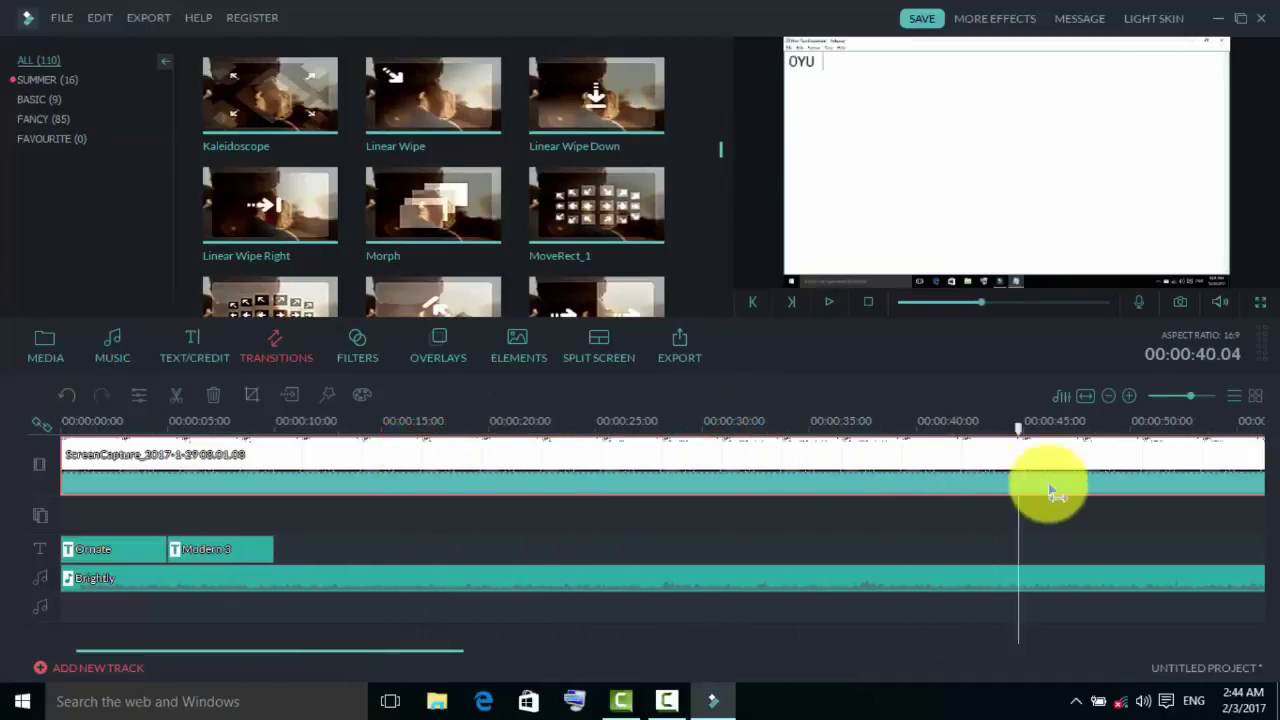
pyautogui.moveTo(365, 651); pyautogui.dragTo(673, 652)
pyautogui.click(1176, 396)
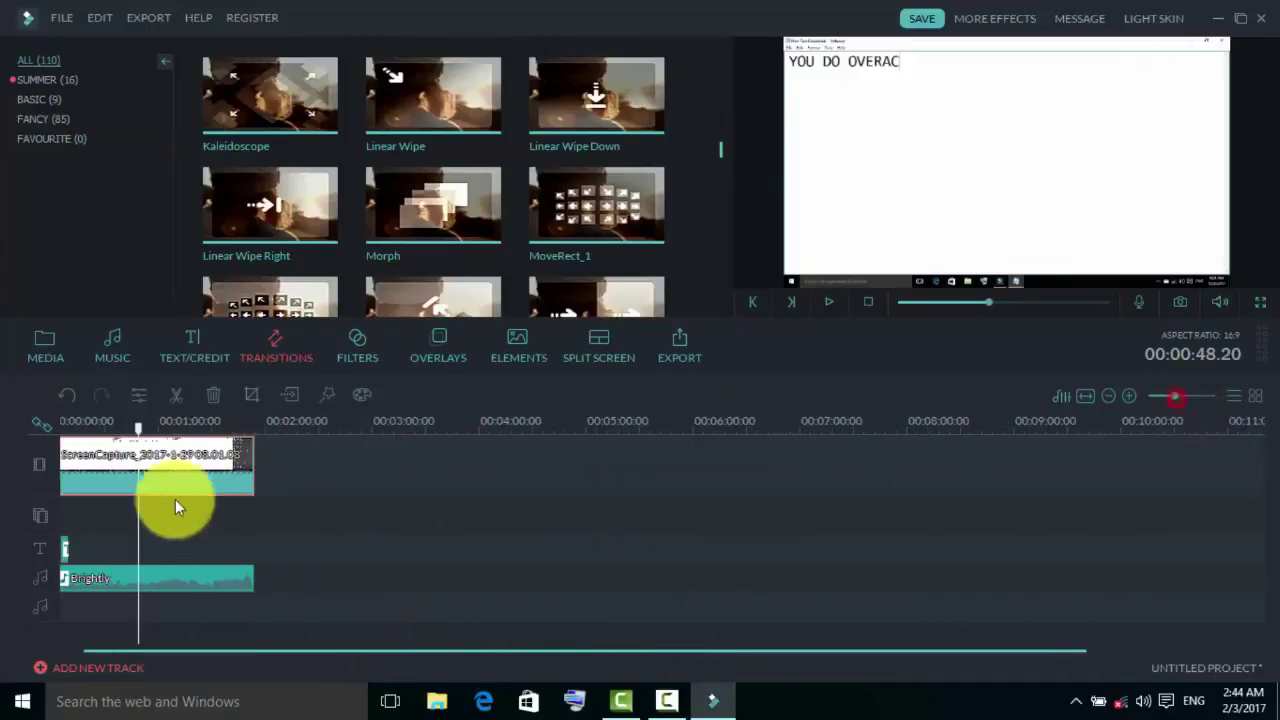
pyautogui.moveTo(150, 428); pyautogui.dragTo(233, 428)
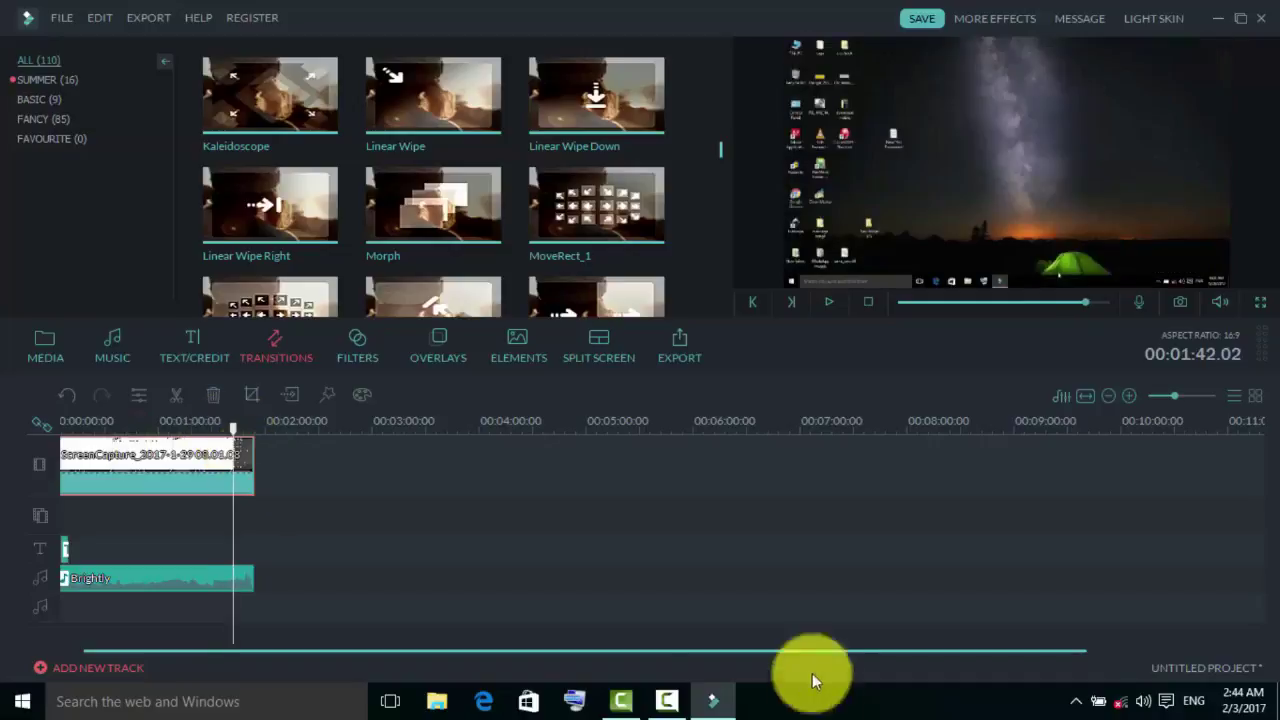
pyautogui.click(176, 394)
# - Split the screen capture clip again at 00:01:41.15 and place the MoveRect_1 transition on that cut
pyautogui.moveTo(588, 209); pyautogui.dragTo(189, 430)
pyautogui.click(1199, 396)
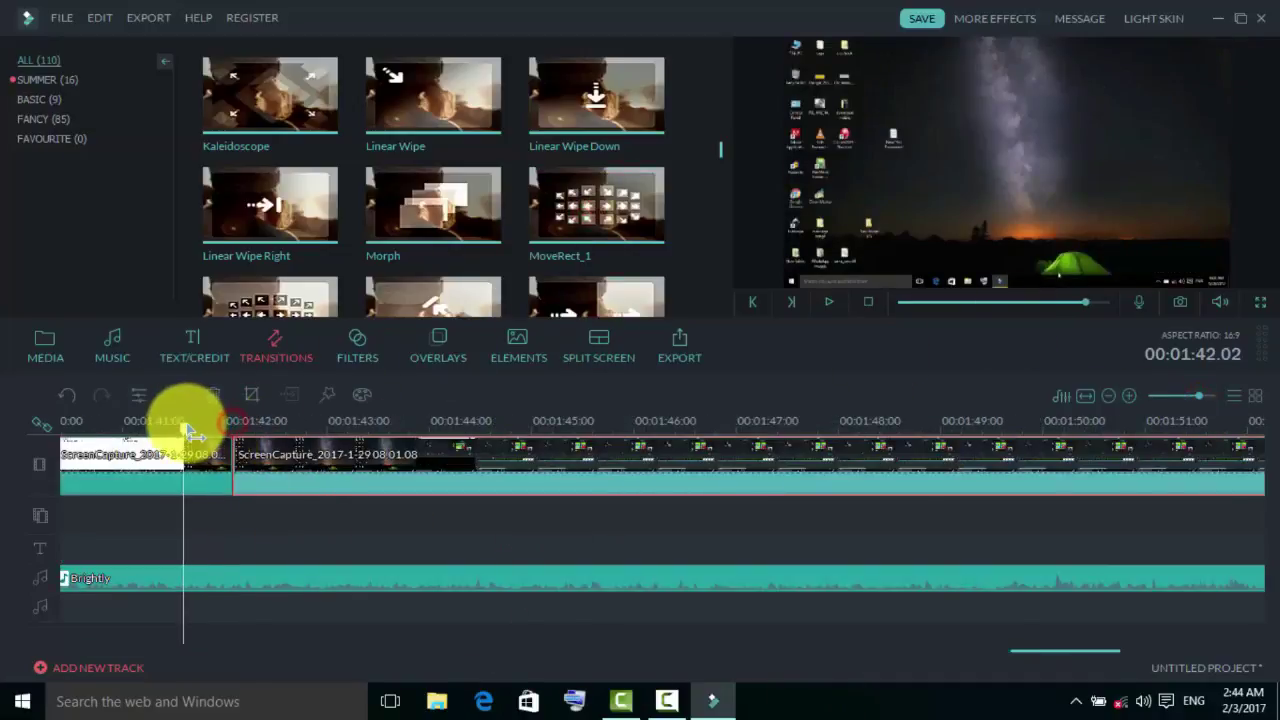
pyautogui.click(195, 452)
pyautogui.click(176, 394)
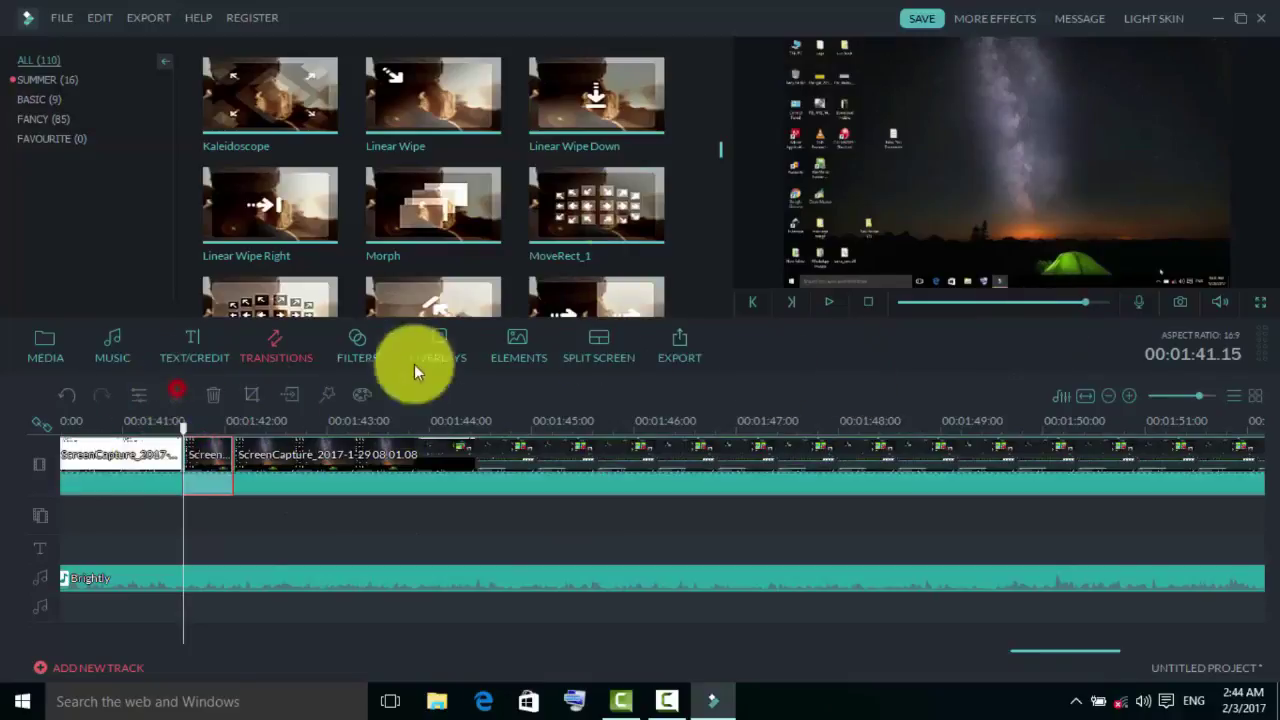
pyautogui.moveTo(607, 235); pyautogui.dragTo(93, 436)
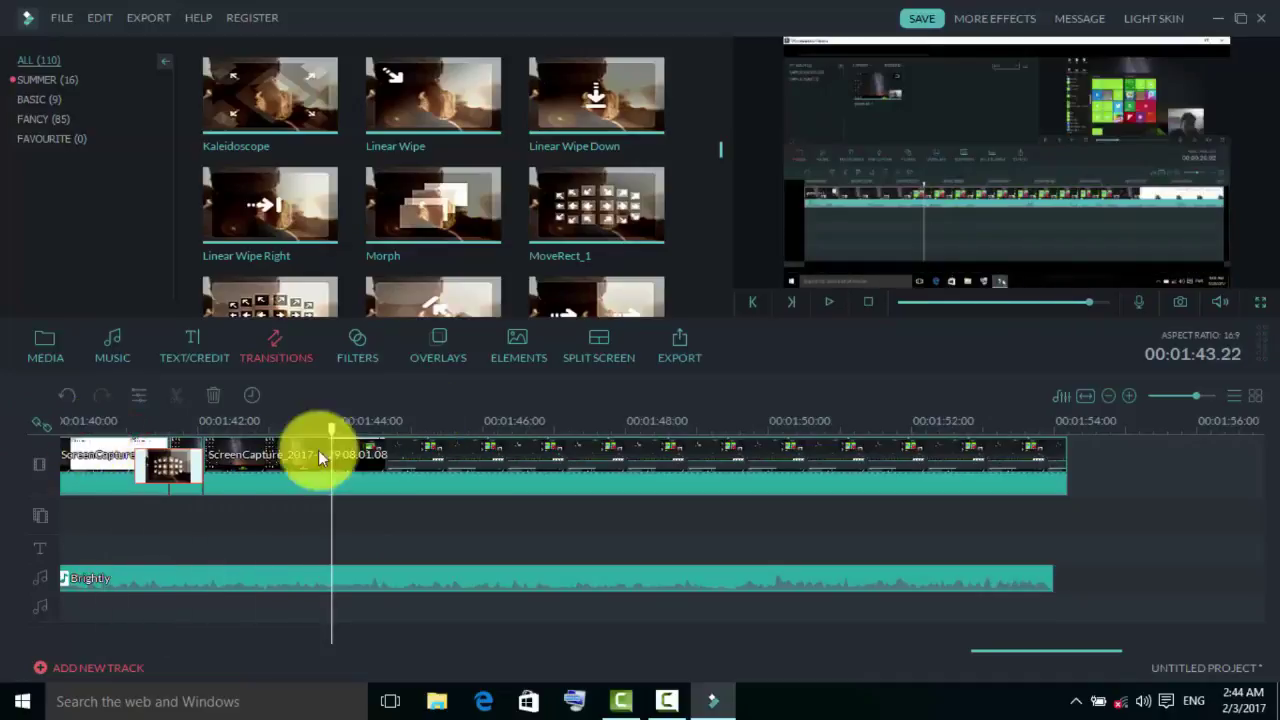
# - Split the last clip segment at 00:01:43.22, then add the Dissolve 2 transition at the cut and preview it
pyautogui.click(332, 427)
pyautogui.click(176, 393)
pyautogui.moveTo(720, 150); pyautogui.dragTo(717, 107)
pyautogui.moveTo(423, 278); pyautogui.dragTo(330, 470)
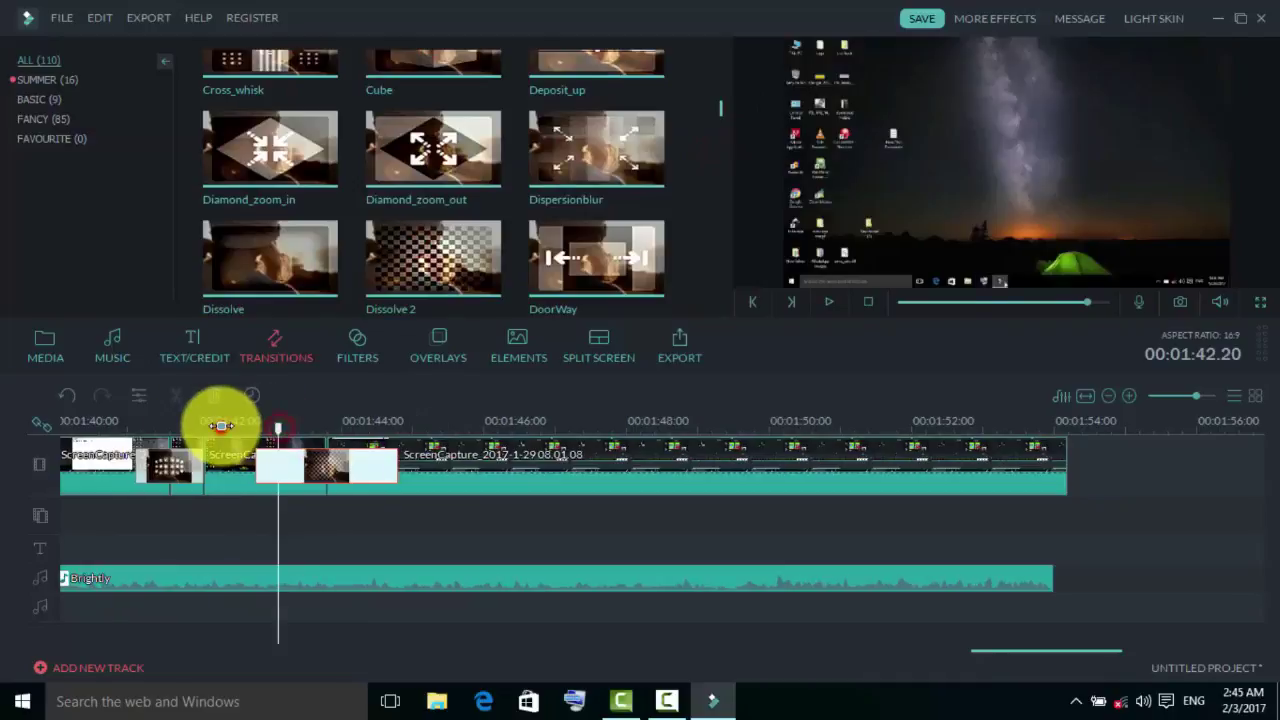
pyautogui.moveTo(277, 428); pyautogui.dragTo(230, 440)
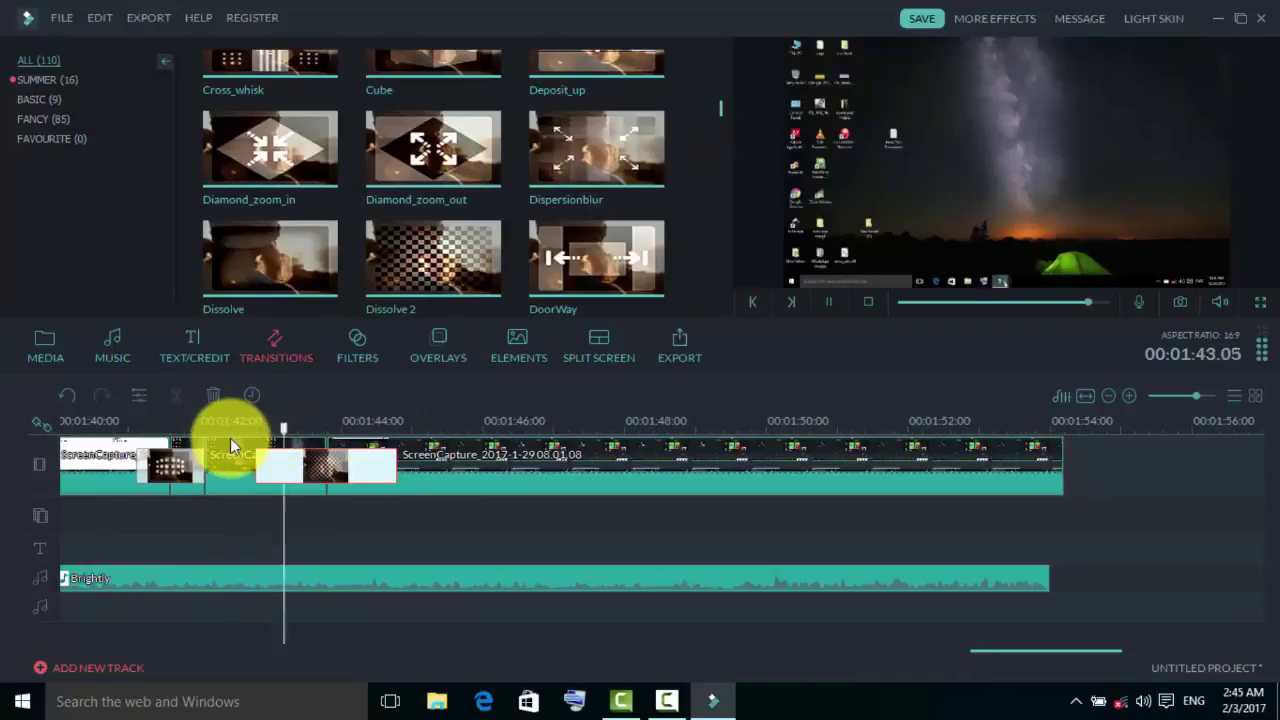
pyautogui.click(232, 421)
# - Replace the Dissolve 2 transition with Col_whisk at the start of the last clip segment and preview it
pyautogui.click(360, 484)
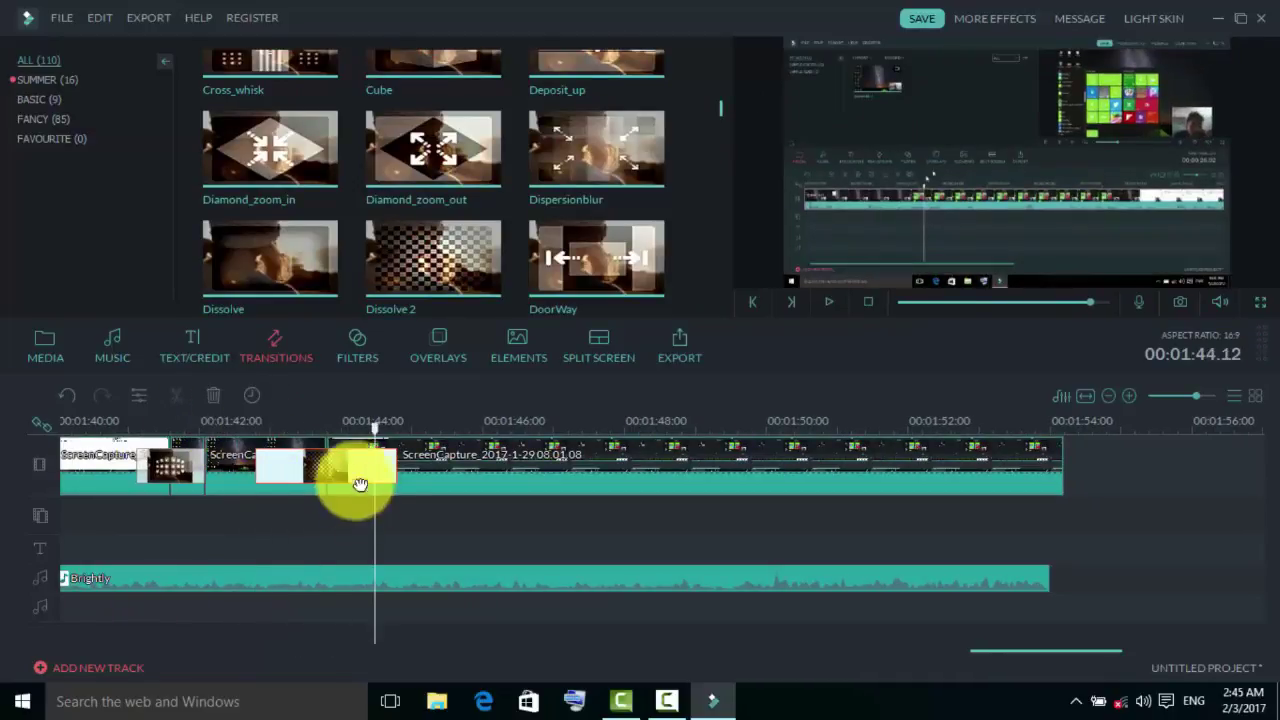
pyautogui.press('Delete')
pyautogui.moveTo(722, 106); pyautogui.dragTo(721, 81)
pyautogui.moveTo(403, 171); pyautogui.dragTo(362, 472)
pyautogui.click(315, 423)
pyautogui.press('space')
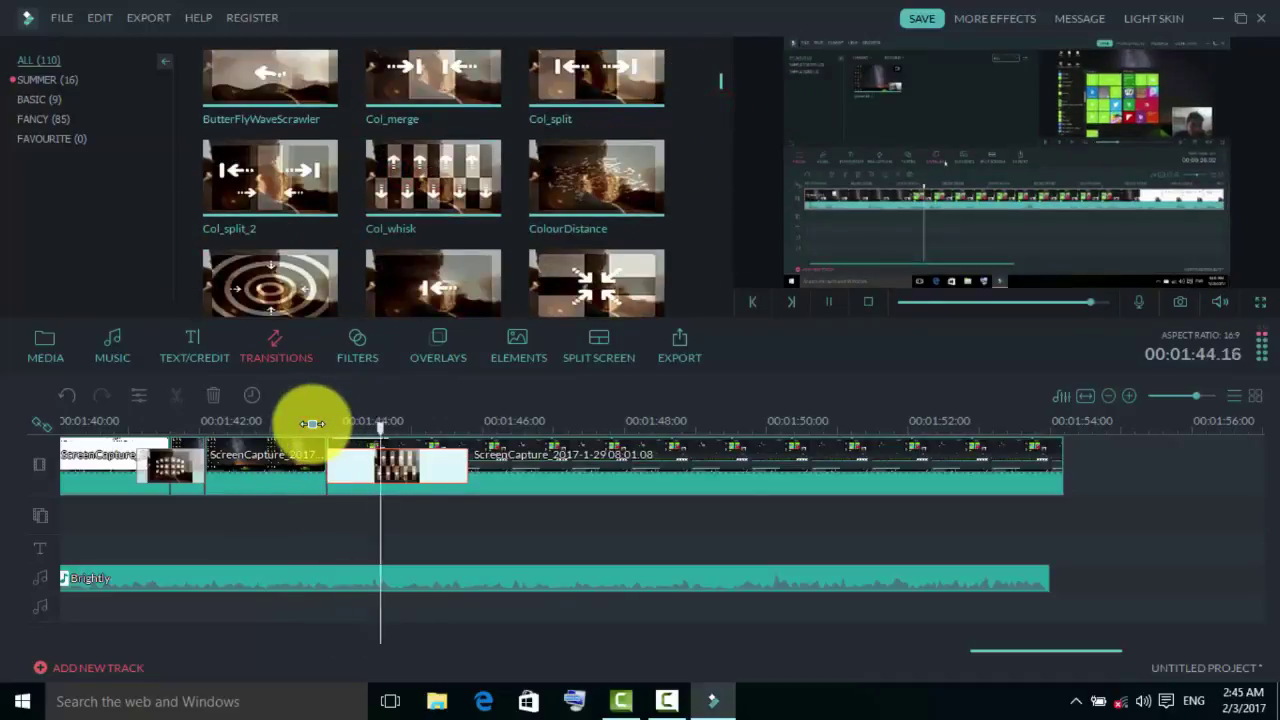
# - Try the Arizoona filter beneath the start of the last clip segment, preview it, and delete it
pyautogui.click(357, 345)
pyautogui.moveTo(270, 178); pyautogui.dragTo(350, 512)
pyautogui.click(320, 416)
pyautogui.press('space')
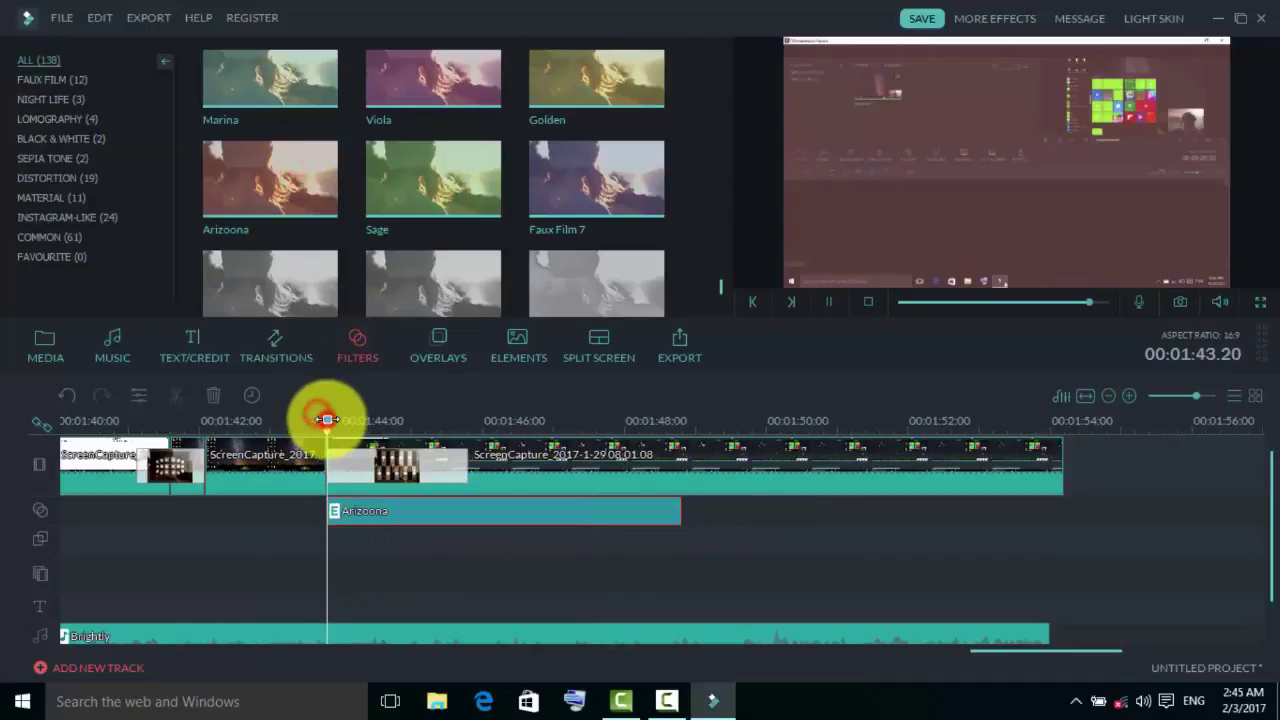
pyautogui.click(492, 511)
pyautogui.press('Delete')
# - Add the MeregeStar filter beneath the last clip segment, starting under the Col_whisk transition, and preview it
pyautogui.moveTo(723, 286); pyautogui.dragTo(723, 114)
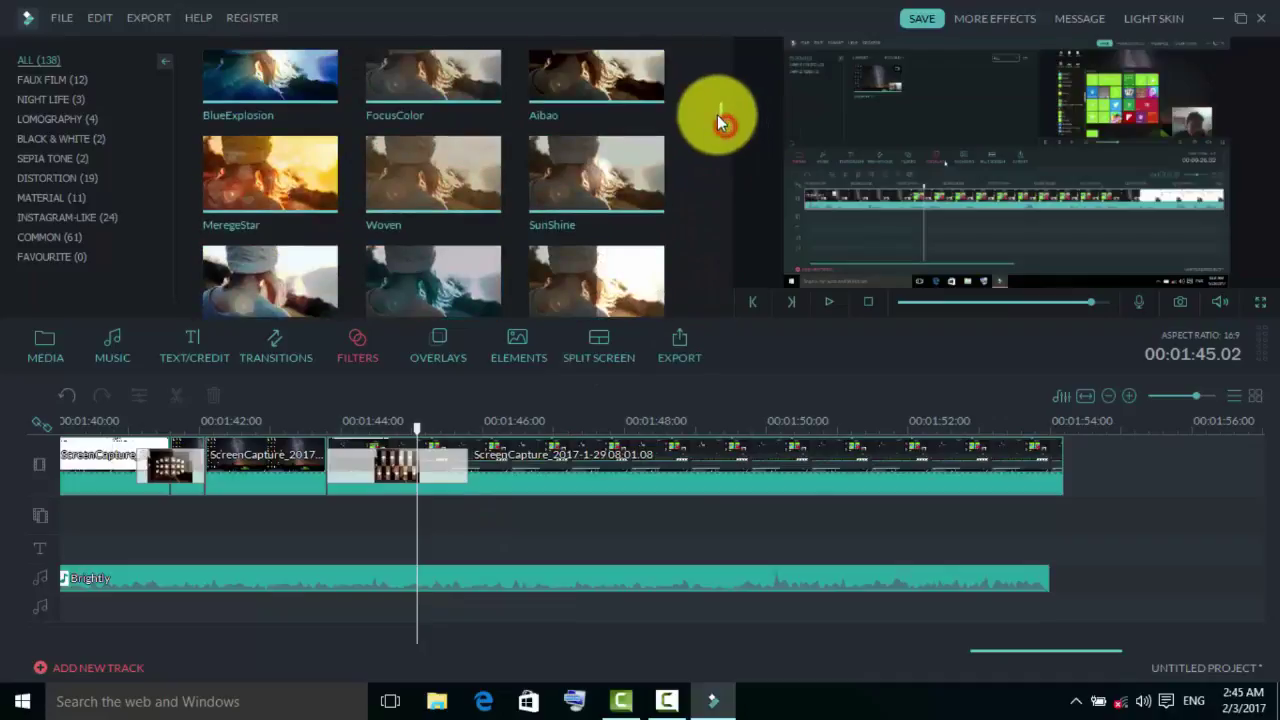
pyautogui.moveTo(270, 175); pyautogui.dragTo(399, 515)
pyautogui.press('space')
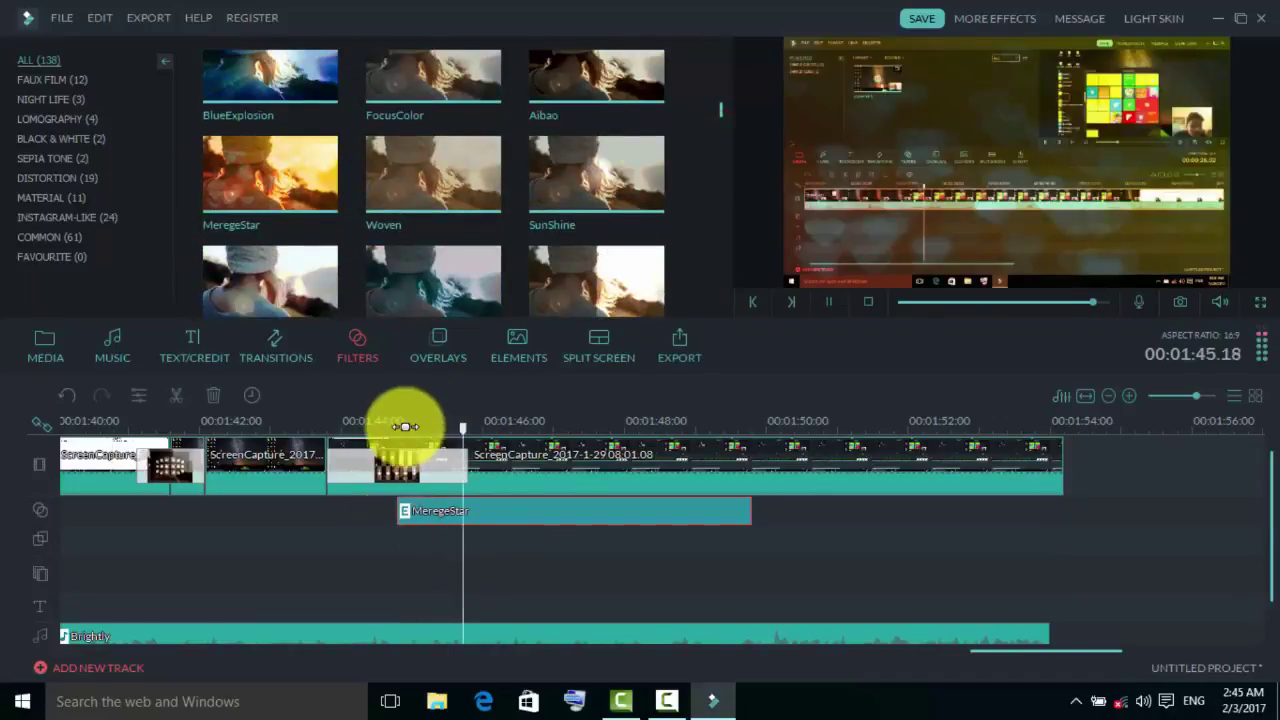
# - Delete the MeregeStar filter beneath the last clip segment
pyautogui.click(588, 509)
pyautogui.press('Delete')
# - Try the Sci-fi Symbol 2 overlay beneath the last clip segment, starting just after the Col_whisk transition, preview it, and delete it
pyautogui.click(440, 343)
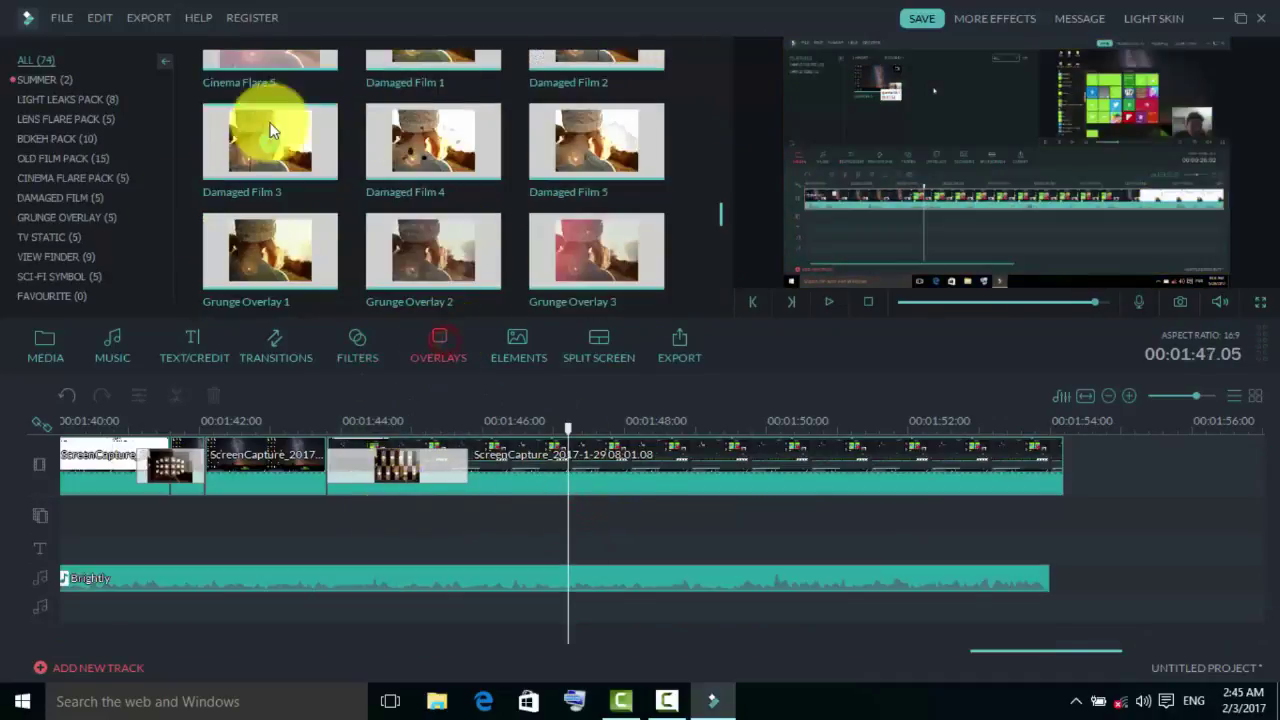
pyautogui.moveTo(721, 216); pyautogui.dragTo(721, 265)
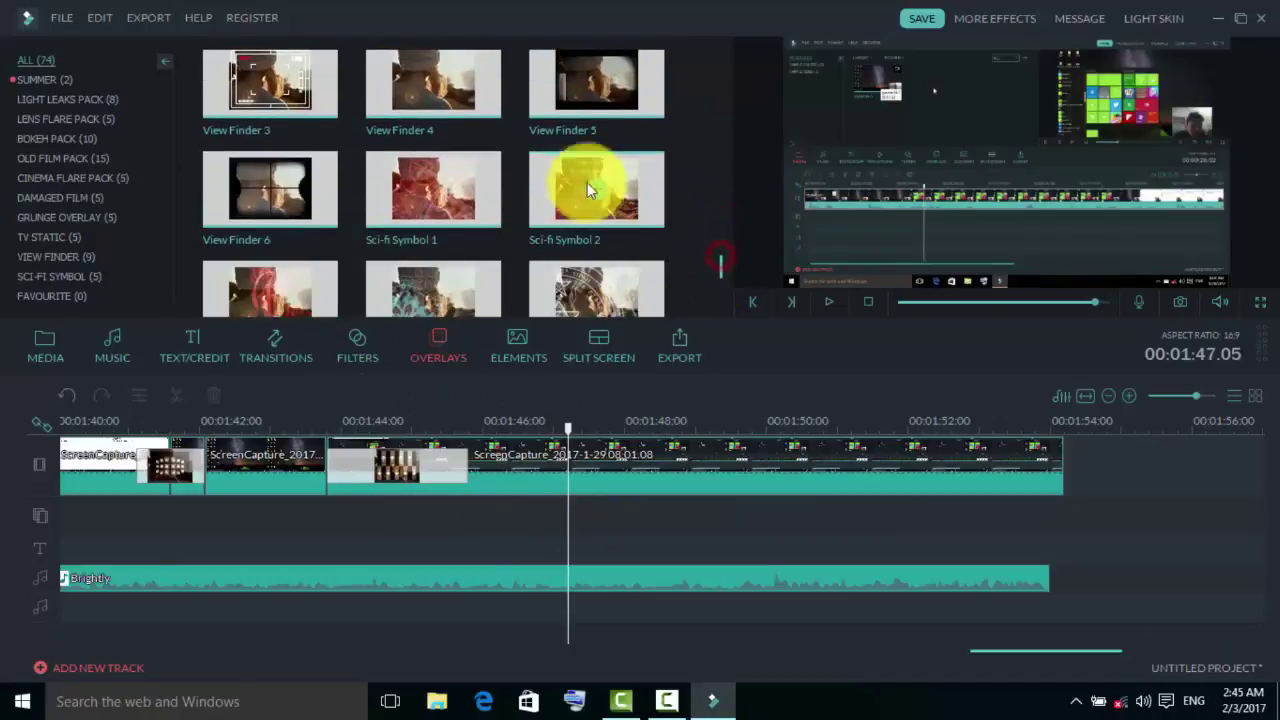
pyautogui.moveTo(586, 186); pyautogui.dragTo(488, 516)
pyautogui.press('space')
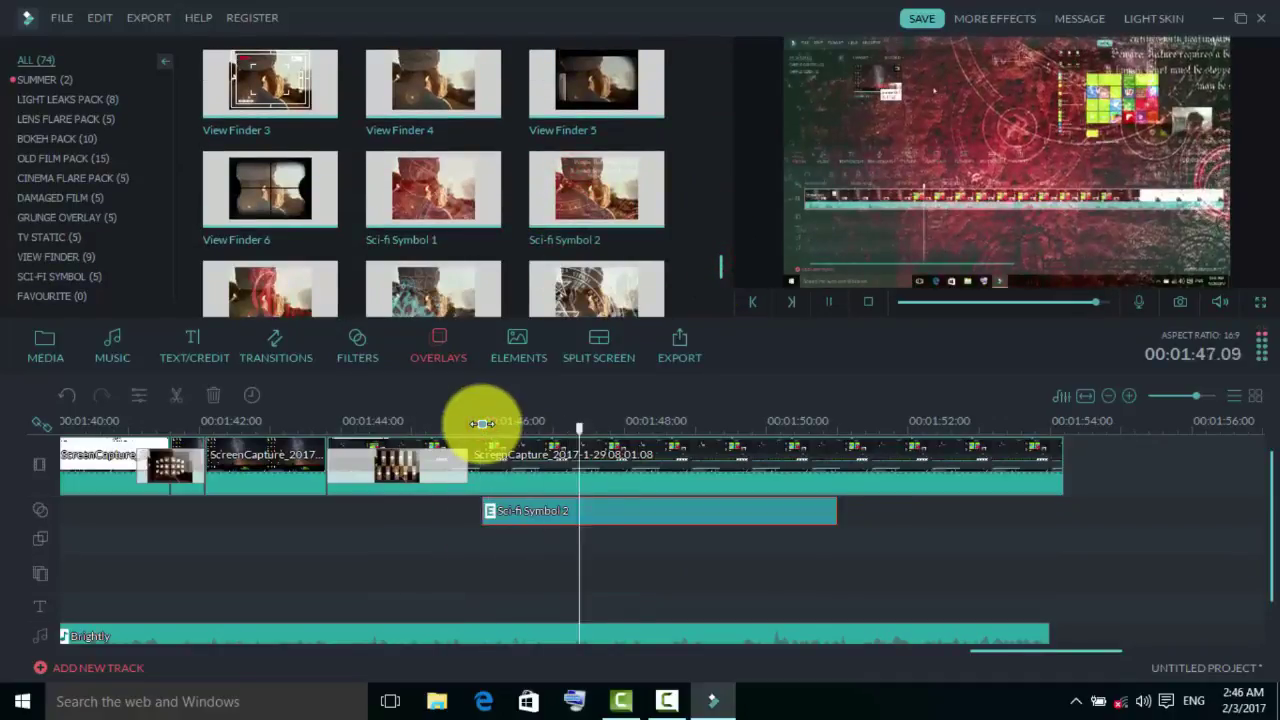
pyautogui.press('Delete')
# - Add the Vacation 4 element beneath the last clip segment, starting at about 00:01:44.23, and preview it
pyautogui.click(523, 341)
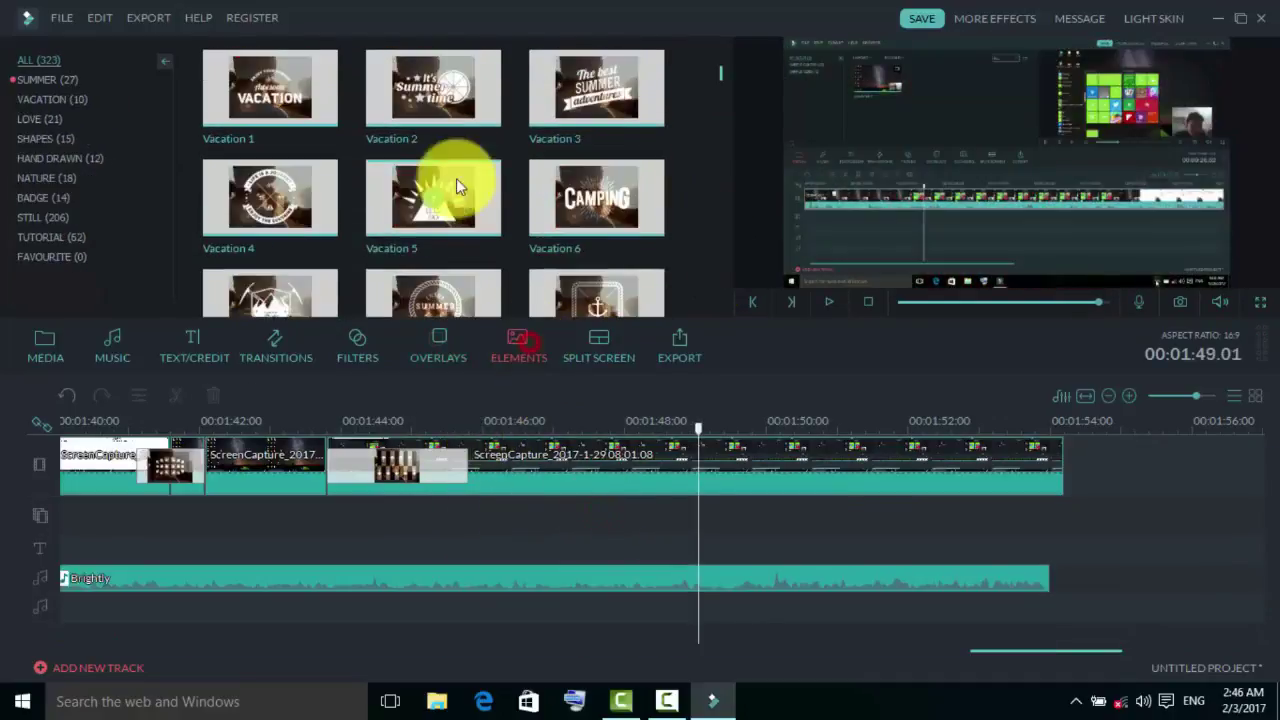
pyautogui.click(273, 197)
pyautogui.moveTo(808, 523); pyautogui.dragTo(514, 523)
pyautogui.click(400, 409)
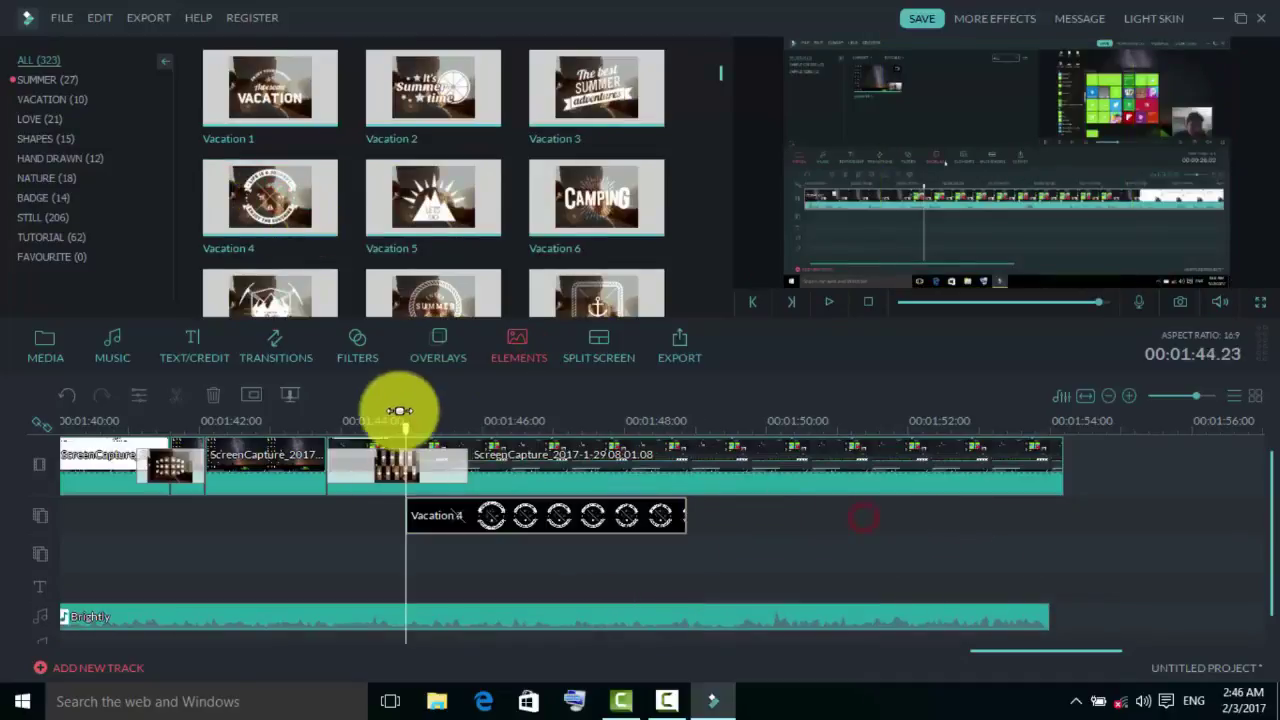
pyautogui.press('space')
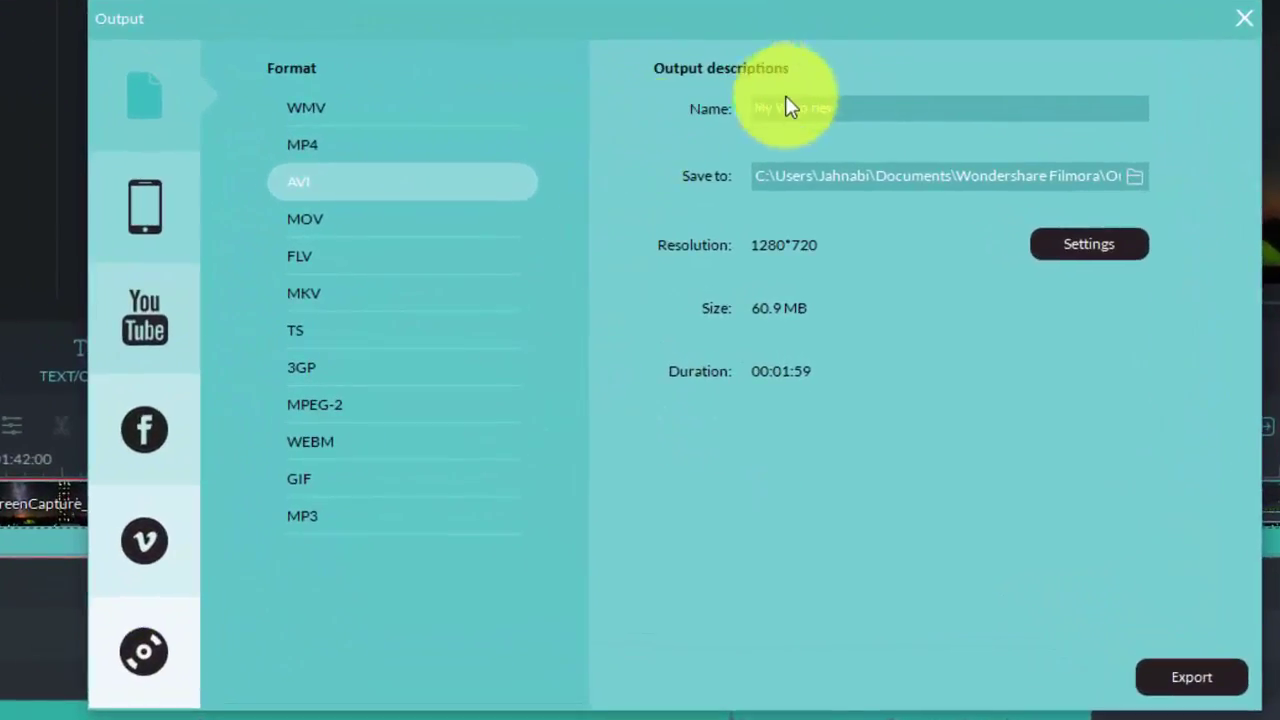
# - Select the whole output name for editing in the AVI export settings
pyautogui.moveTo(880, 101); pyautogui.dragTo(688, 117)
pyautogui.click(857, 123)
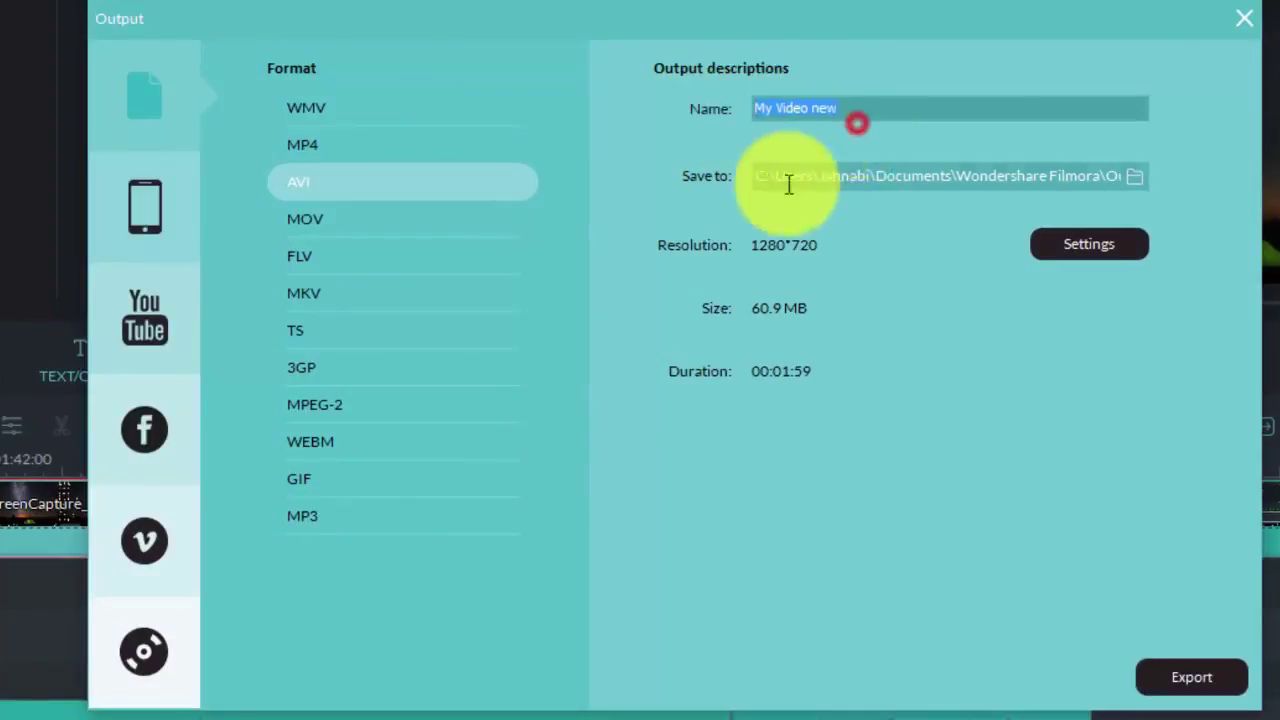